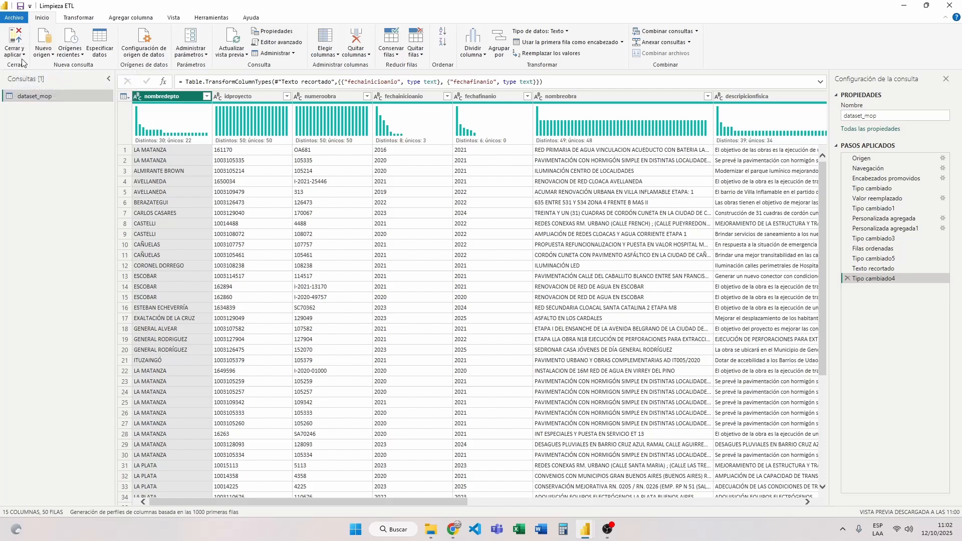
{"action": "left_click", "coordinate": [16, 53]}
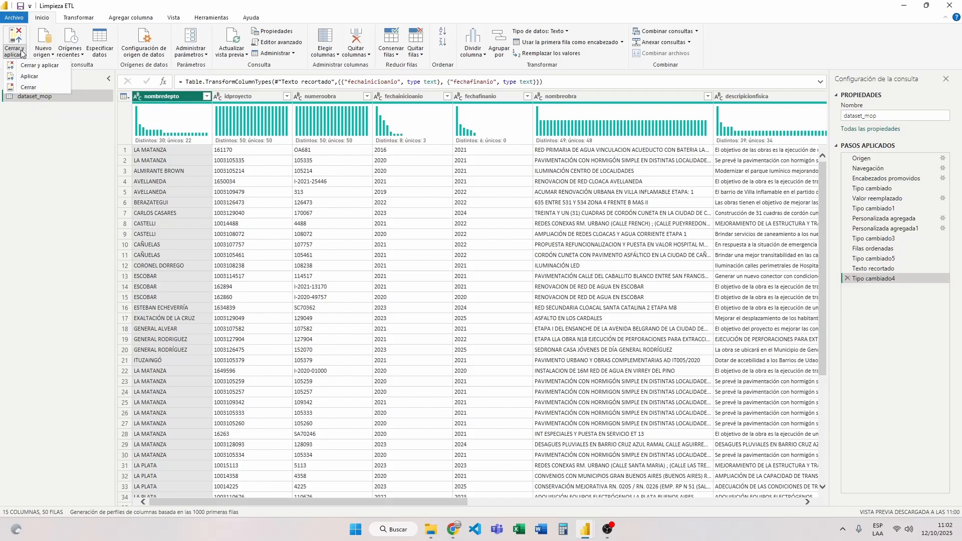
{"action": "left_click", "coordinate": [46, 130]}
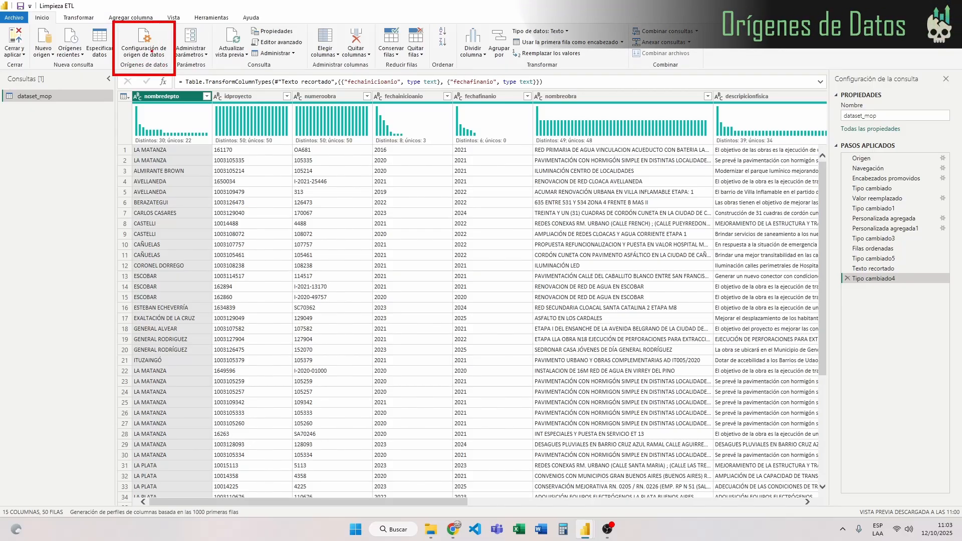
Step: Open the data source settings and examine the Excel workbook listed as the current file's source
{"action": "left_click", "coordinate": [151, 50]}
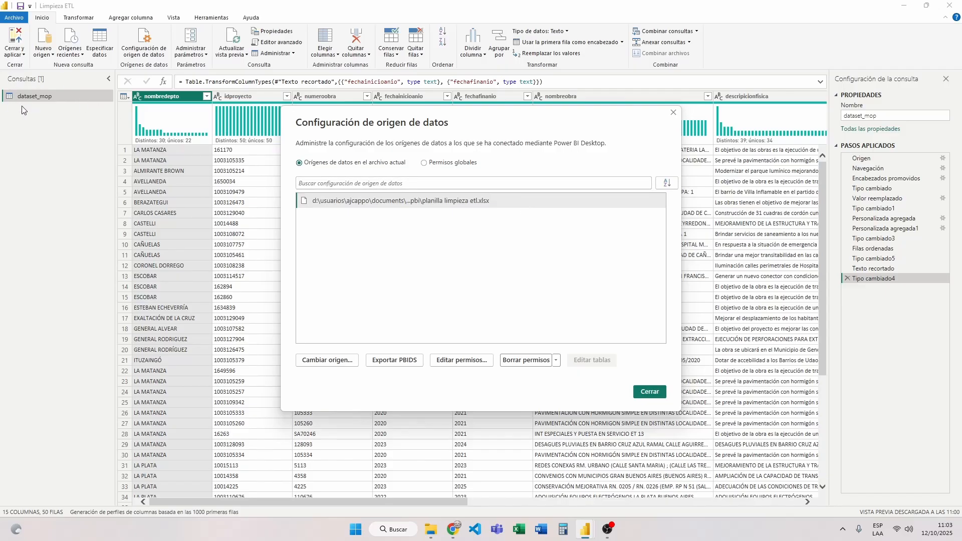
{"action": "left_click_drag", "start_coordinate": [10, 106], "coordinate": [80, 107]}
{"action": "left_click_drag", "start_coordinate": [306, 208], "coordinate": [520, 207]}
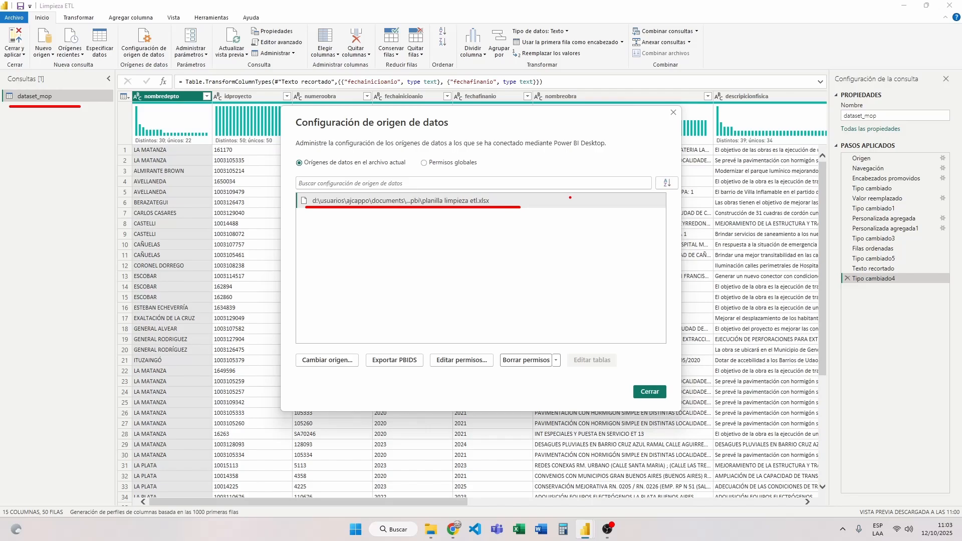
{"action": "key", "text": "Escape"}
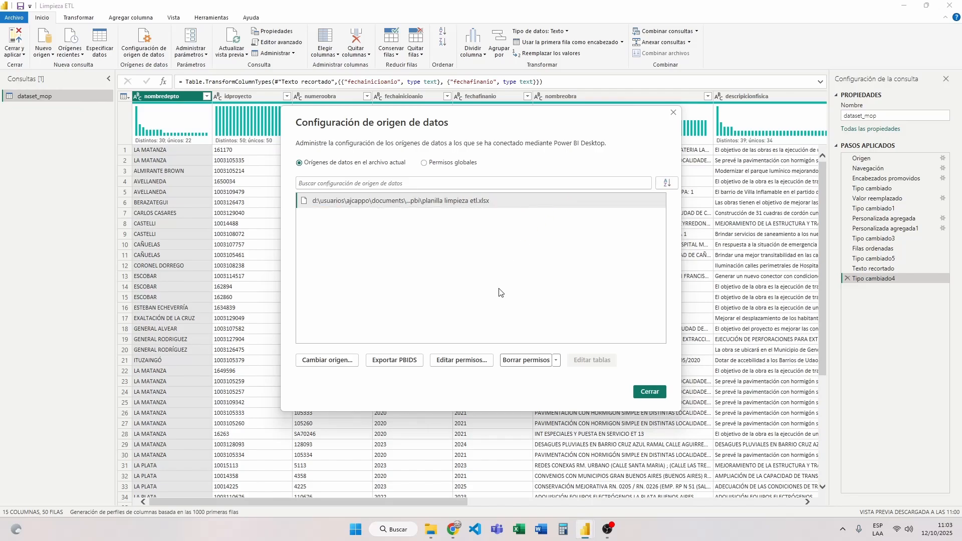
Step: Examine the privacy level options in the Excel source's permissions, then close the data source settings
{"action": "left_click", "coordinate": [454, 360]}
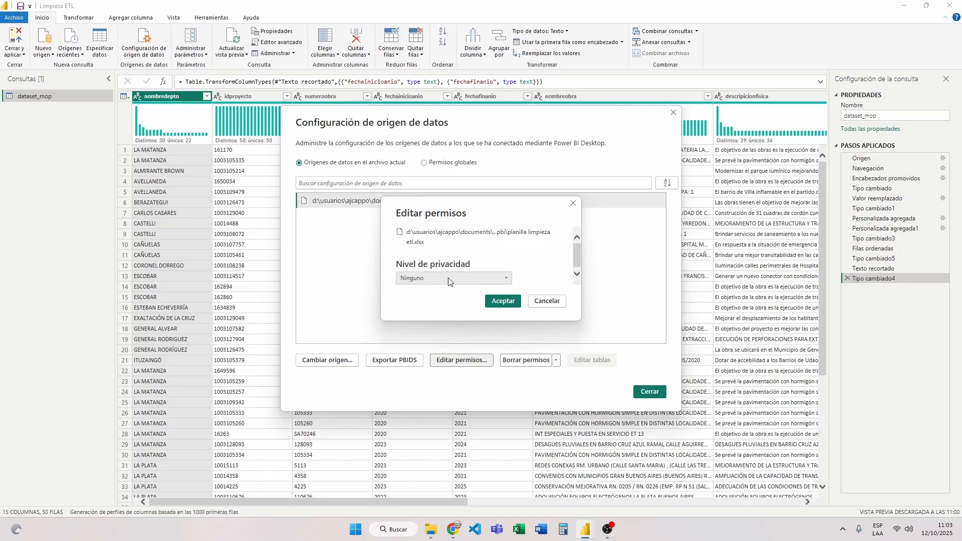
{"action": "left_click", "coordinate": [448, 277]}
{"action": "left_click", "coordinate": [448, 278]}
{"action": "left_click", "coordinate": [546, 301]}
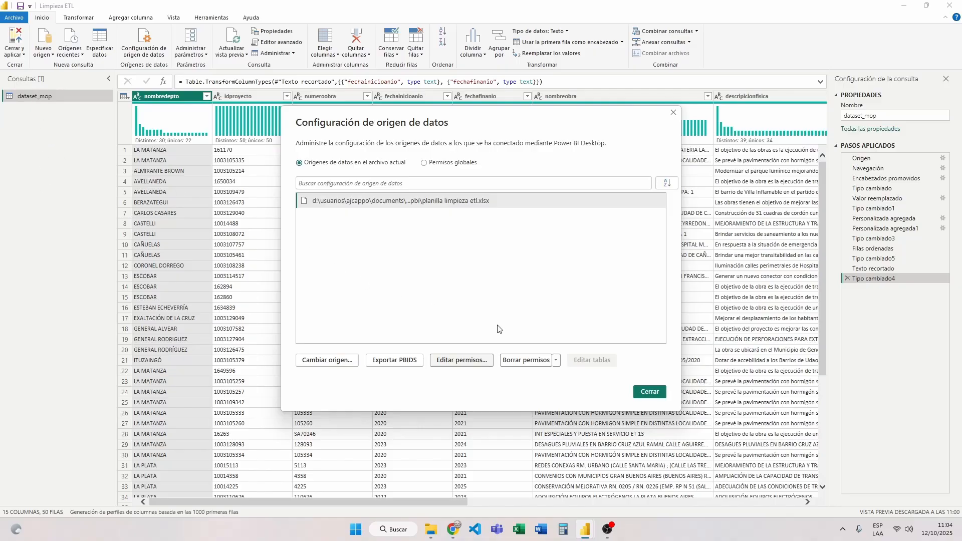
{"action": "left_click", "coordinate": [657, 391]}
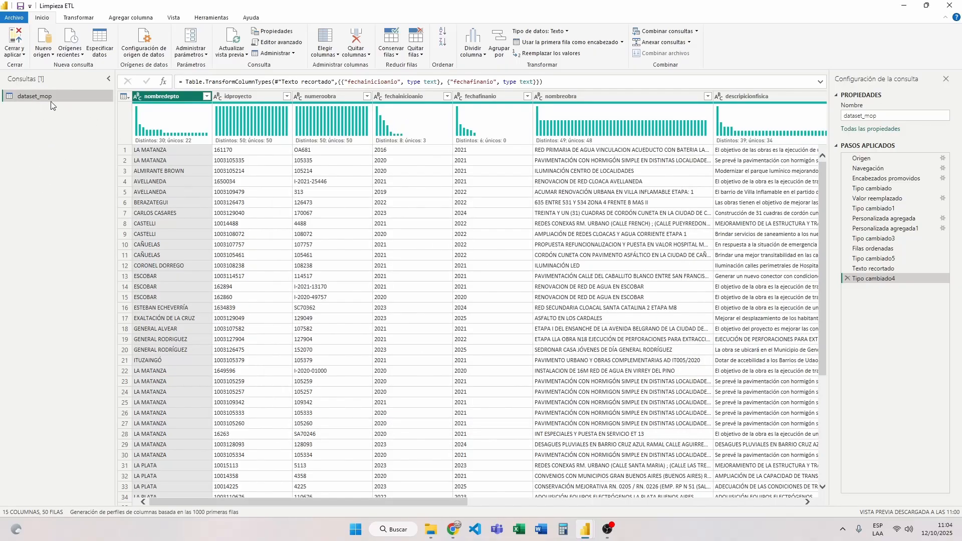
Step: Examine the workbook's file path in the dataset_mop query code using the advanced editor
{"action": "left_click", "coordinate": [269, 44]}
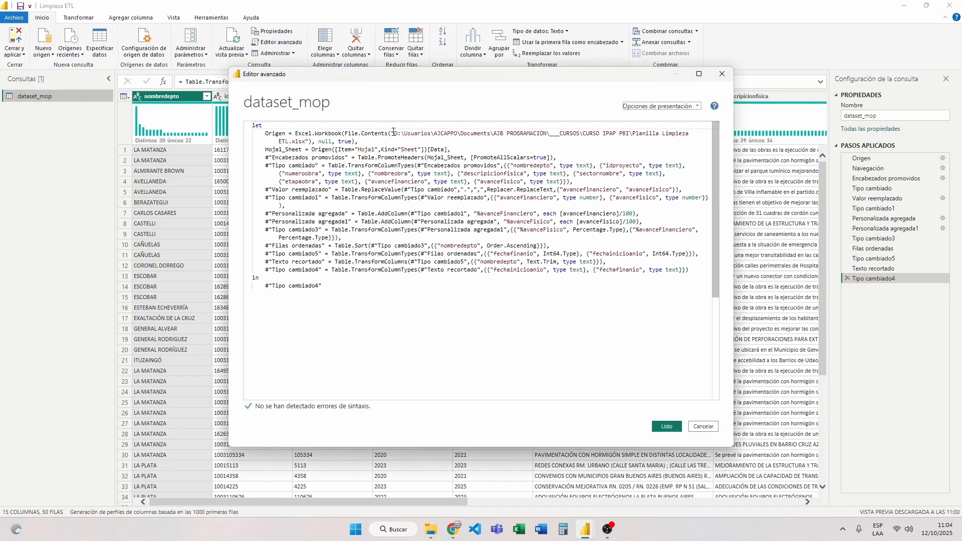
{"action": "left_click_drag", "start_coordinate": [394, 132], "coordinate": [306, 142]}
{"action": "left_click", "coordinate": [695, 426]}
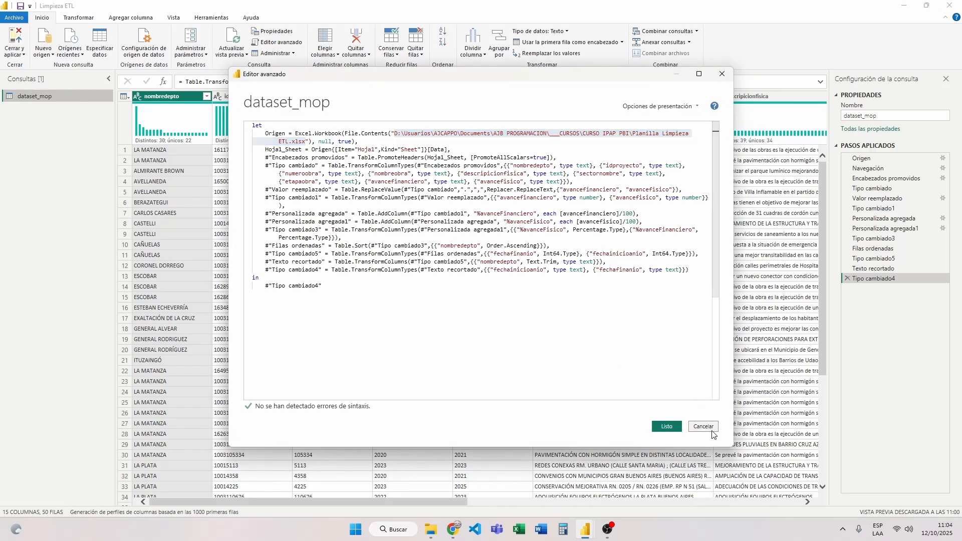
Step: Examine the file path in the change-source options for the Excel workbook and close the data source settings
{"action": "left_click", "coordinate": [140, 44]}
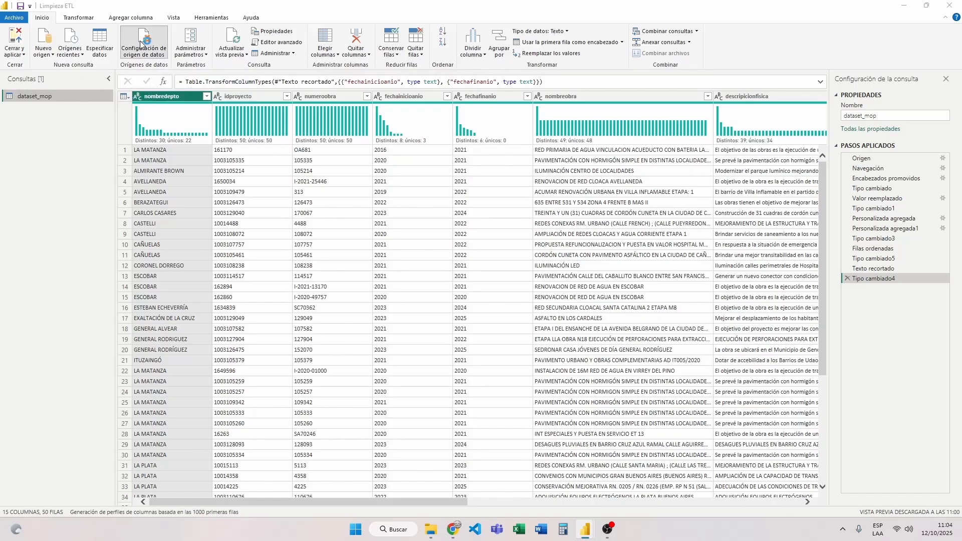
{"action": "left_click", "coordinate": [347, 361]}
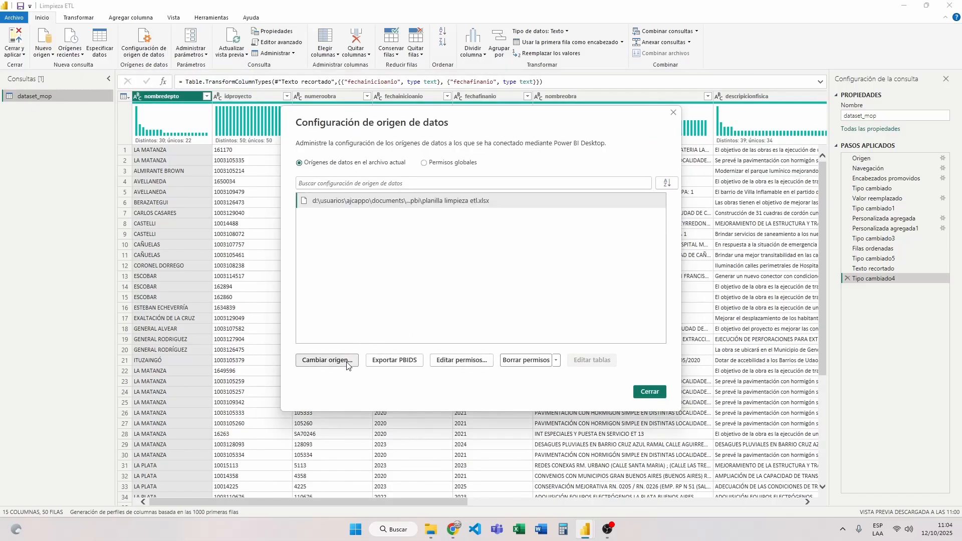
{"action": "triple_click", "coordinate": [458, 251]}
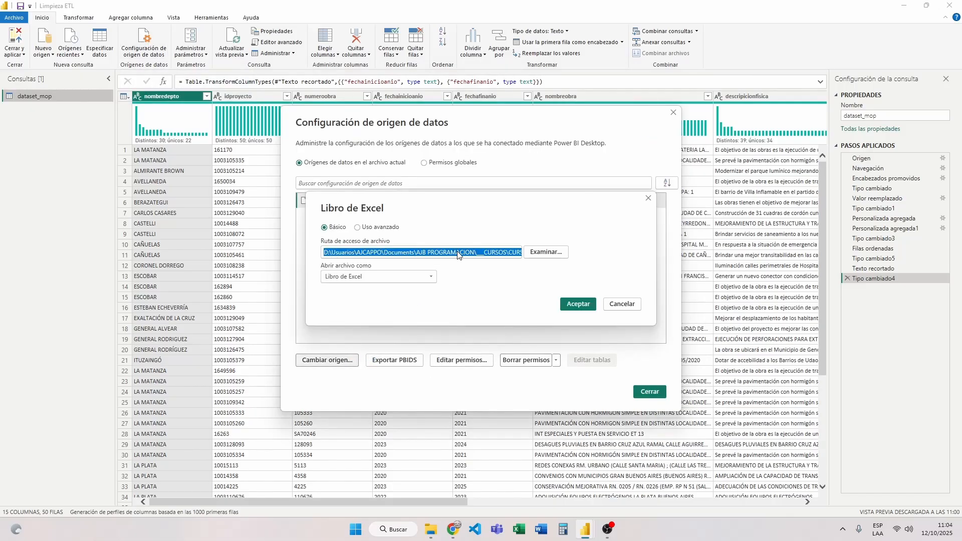
{"action": "left_click", "coordinate": [621, 305]}
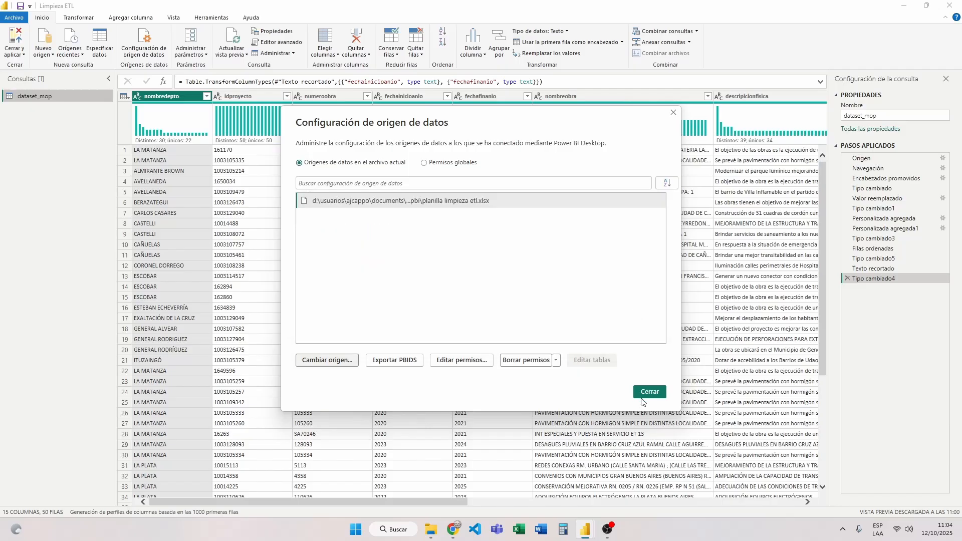
{"action": "left_click", "coordinate": [649, 391]}
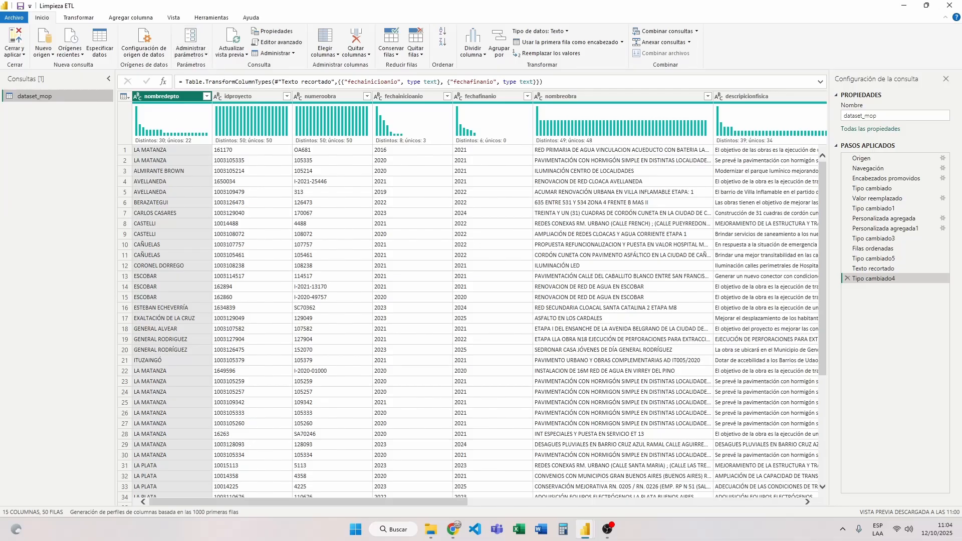
{"action": "left_click_drag", "start_coordinate": [203, 25], "coordinate": [179, 61]}
{"action": "left_click_drag", "start_coordinate": [170, 27], "coordinate": [201, 61]}
{"action": "key", "text": "Escape"}
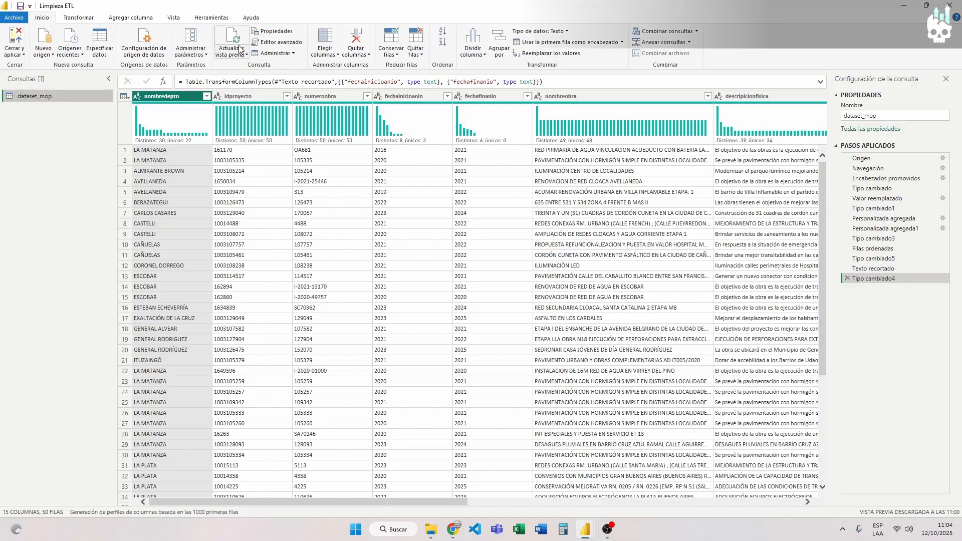
Step: Review the available options for refreshing the query preview
{"action": "left_click_drag", "start_coordinate": [209, 18], "coordinate": [251, 73]}
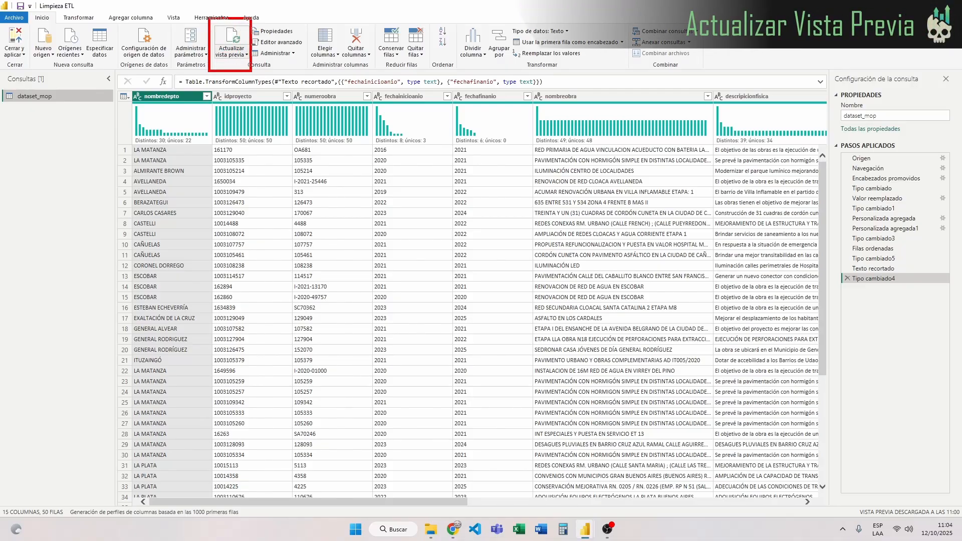
{"action": "key", "text": "Escape"}
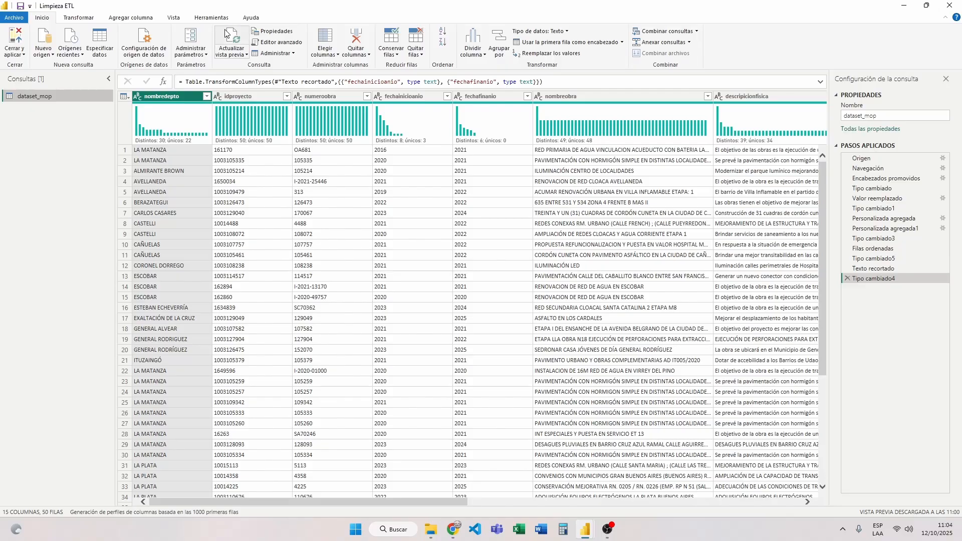
{"action": "left_click", "coordinate": [245, 55]}
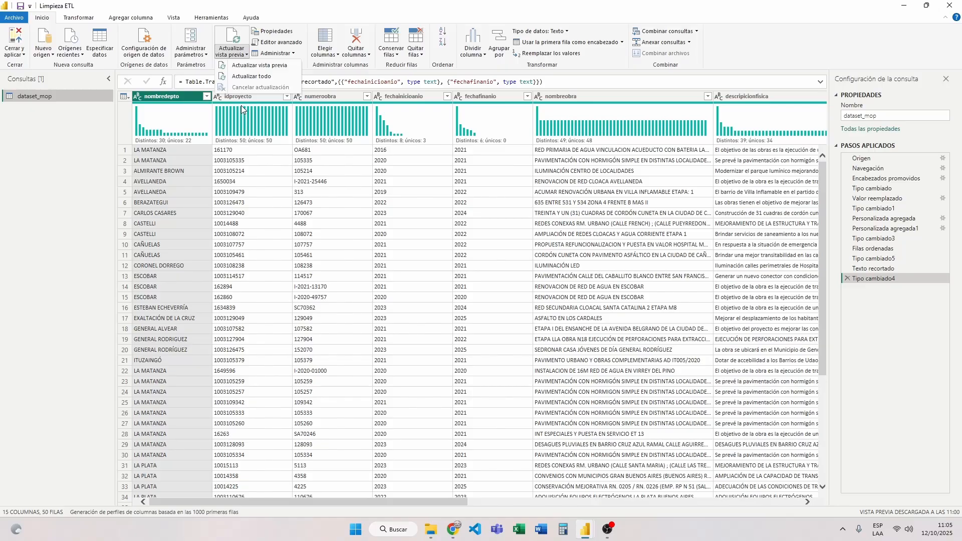
{"action": "left_click", "coordinate": [235, 54]}
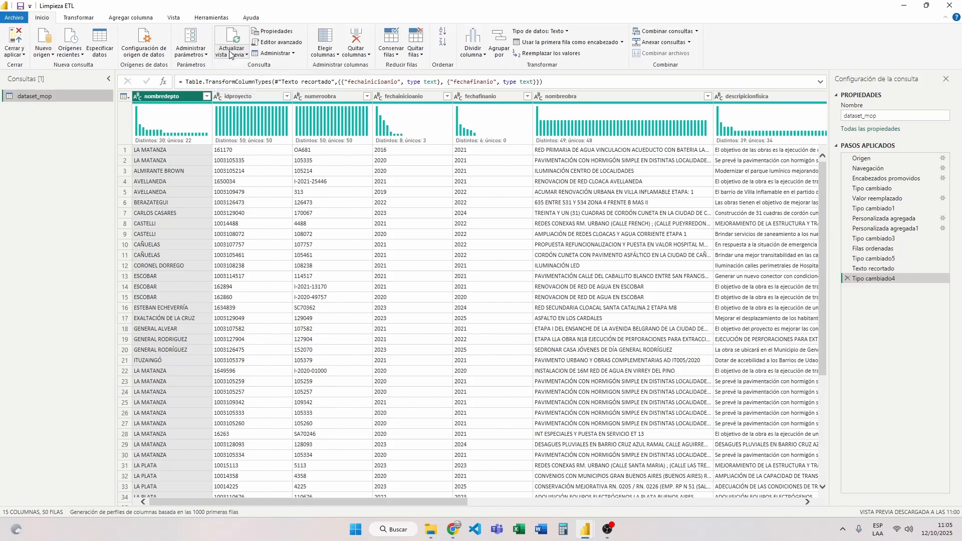
Step: Try turning off report refresh and report loading in the dataset_mop query properties, and discard the changes
{"action": "left_click", "coordinate": [280, 33]}
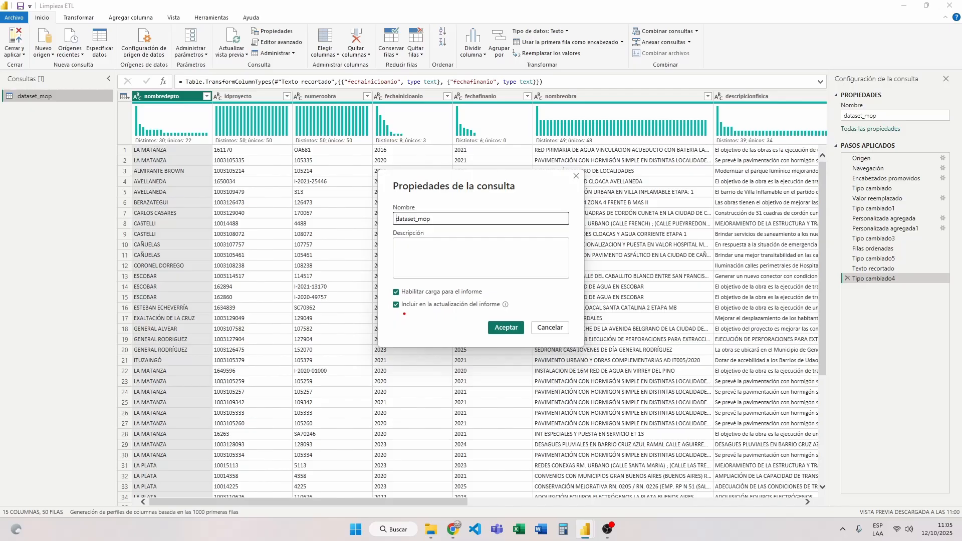
{"action": "left_click_drag", "start_coordinate": [385, 296], "coordinate": [514, 314]}
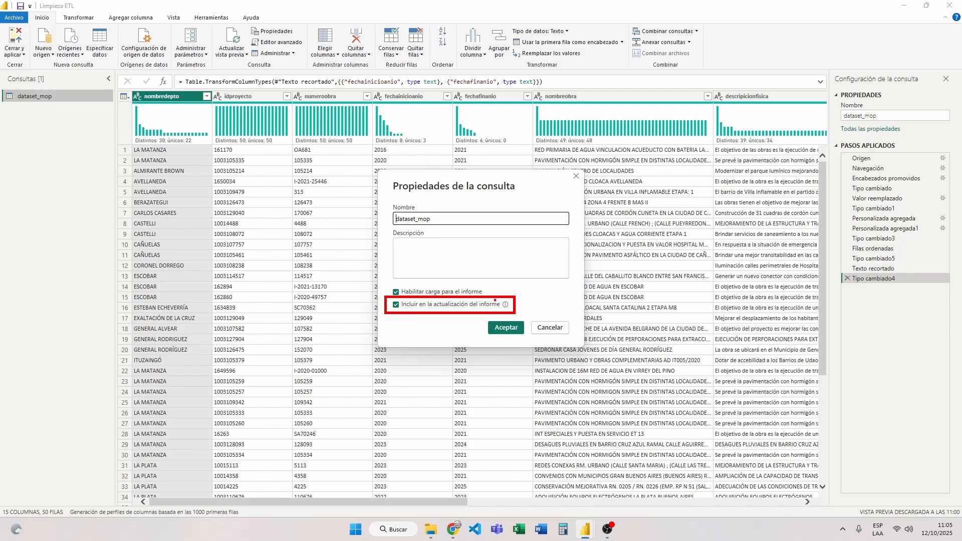
{"action": "key", "text": "e"}
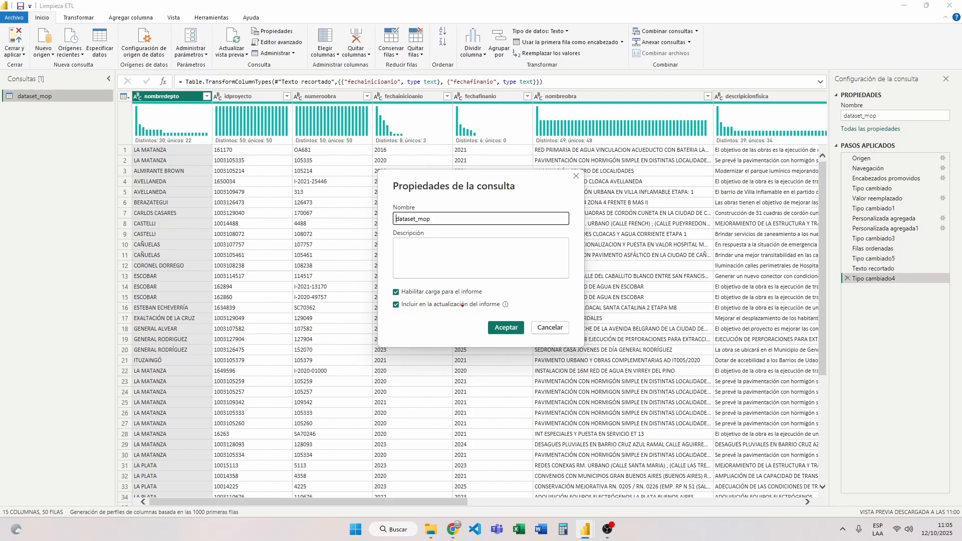
{"action": "left_click", "coordinate": [395, 305]}
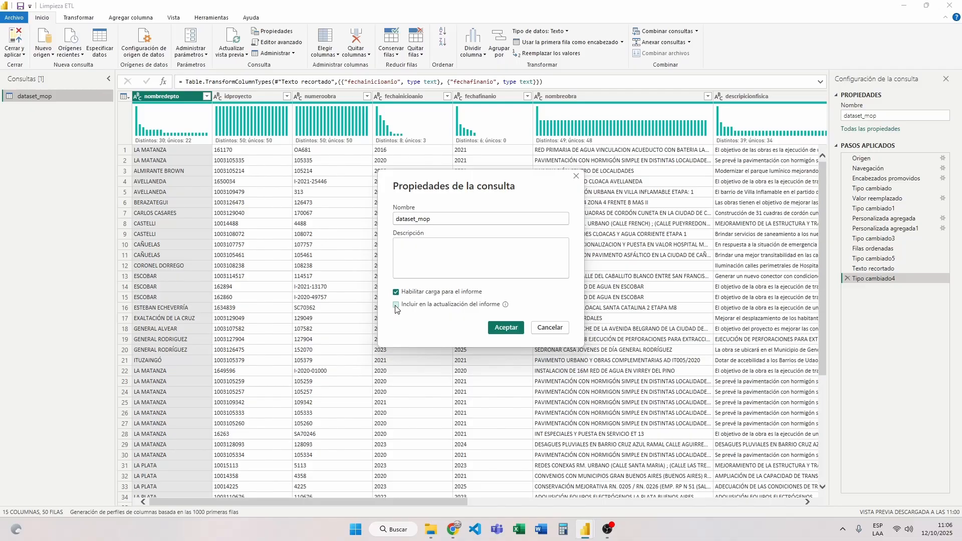
{"action": "left_click", "coordinate": [395, 305]}
{"action": "left_click", "coordinate": [397, 293]}
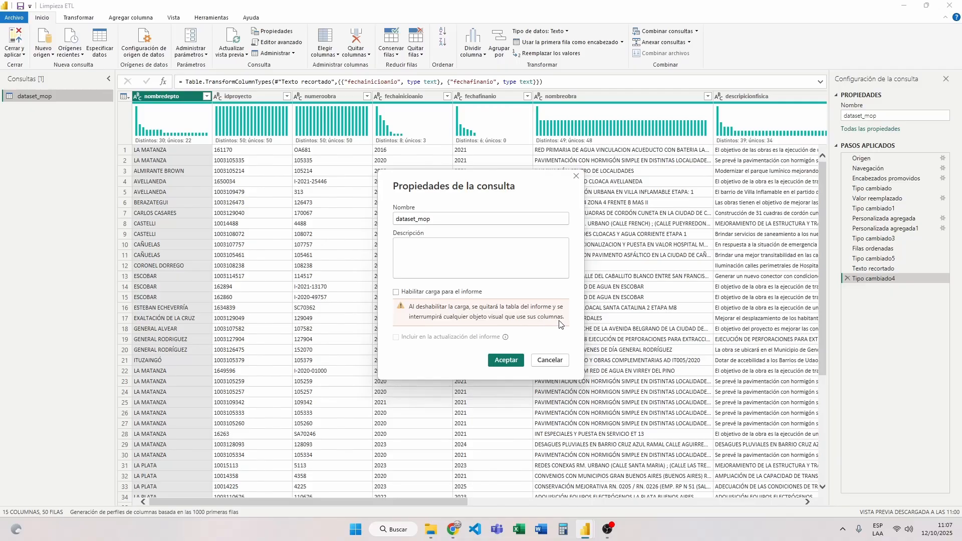
{"action": "left_click", "coordinate": [555, 363]}
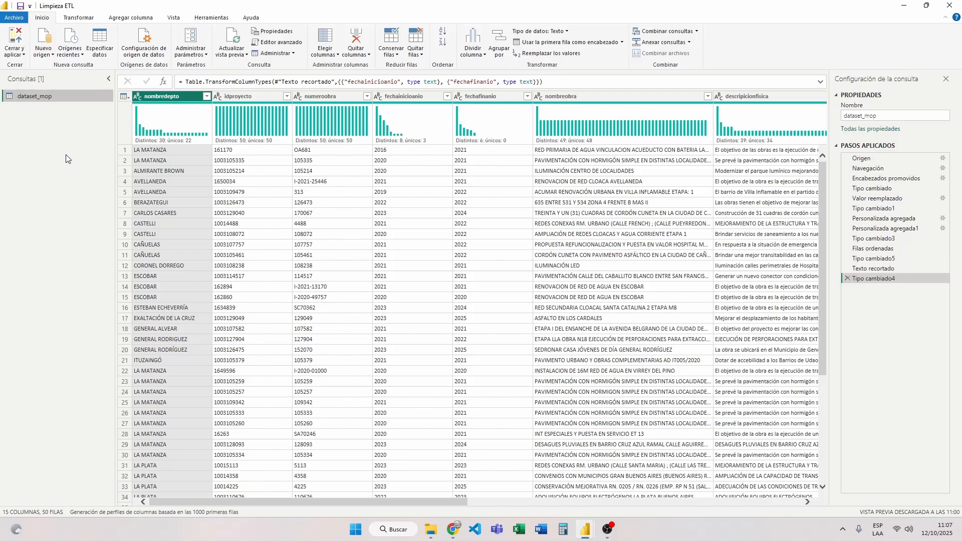
Step: Examine the full dataset_mop code in the advanced editor and the delete, duplicate and reference options for managing the query
{"action": "left_click", "coordinate": [283, 43]}
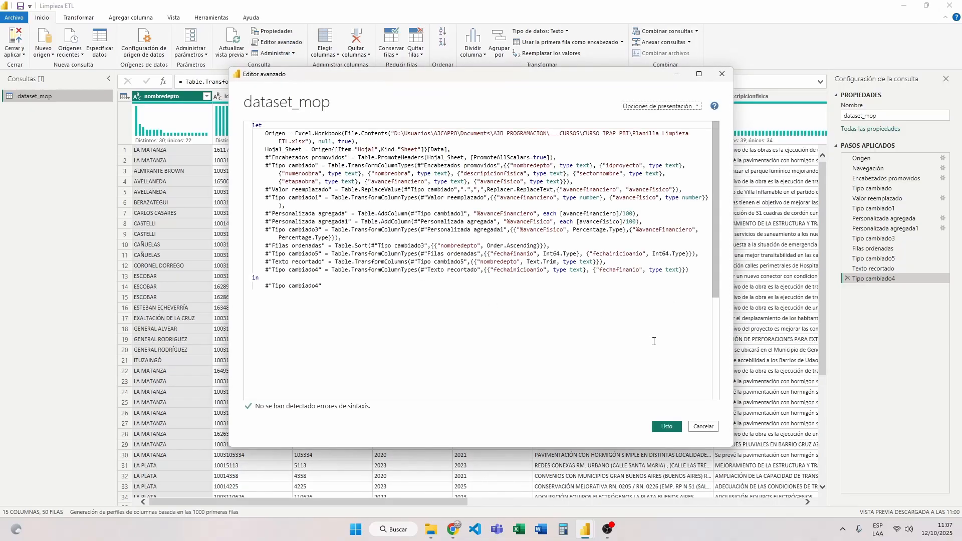
{"action": "mouse_move", "coordinate": [711, 351]}
{"action": "left_mouse_down"}
{"action": "mouse_move", "coordinate": [643, 234]}
{"action": "mouse_move", "coordinate": [241, 117]}
{"action": "left_mouse_up"}
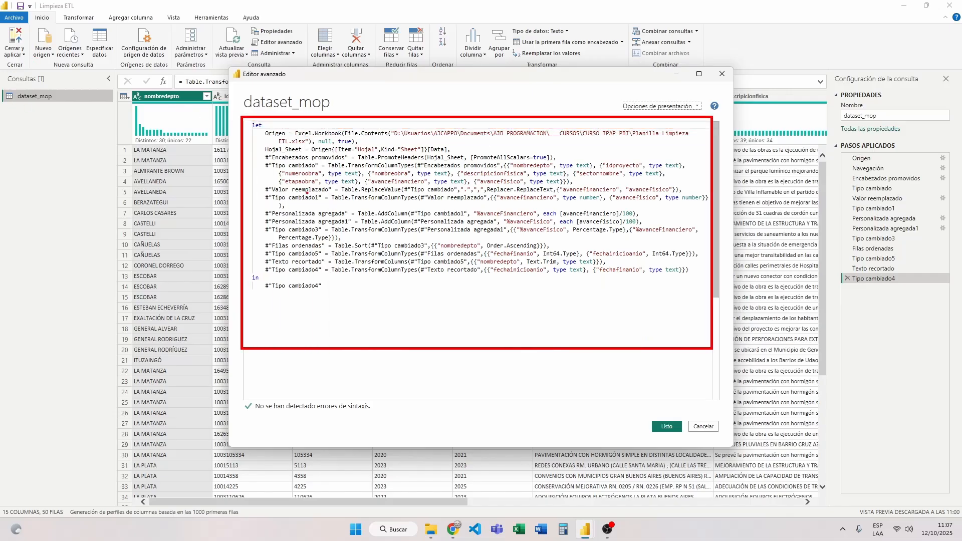
{"action": "left_click", "coordinate": [293, 54]}
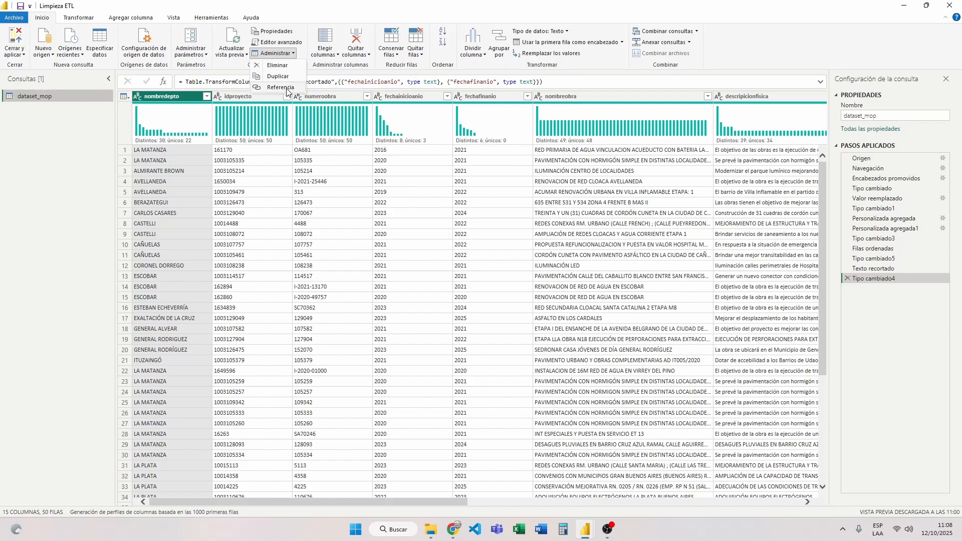
{"action": "left_click", "coordinate": [63, 129]}
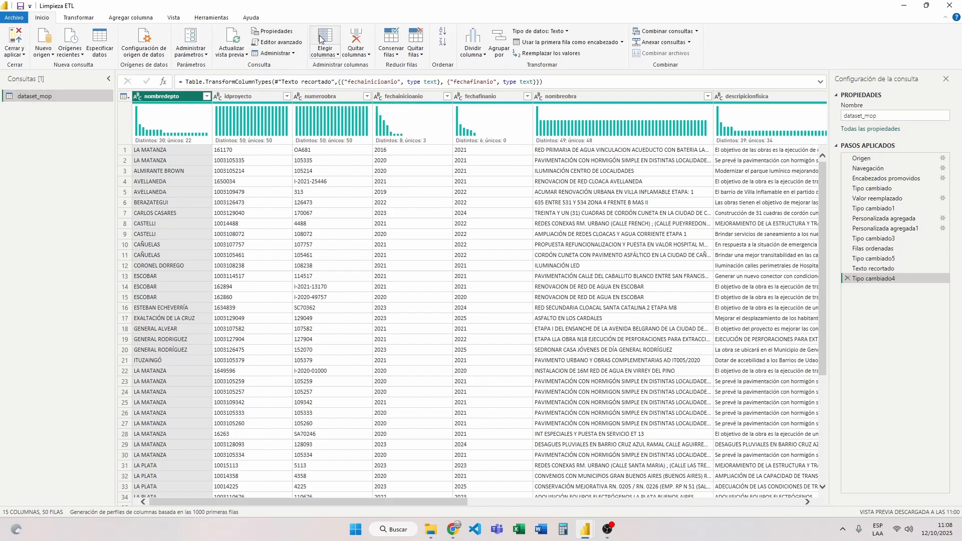
Step: Move the dataset_mop query into a new group named DATASET
{"action": "right_click", "coordinate": [77, 97]}
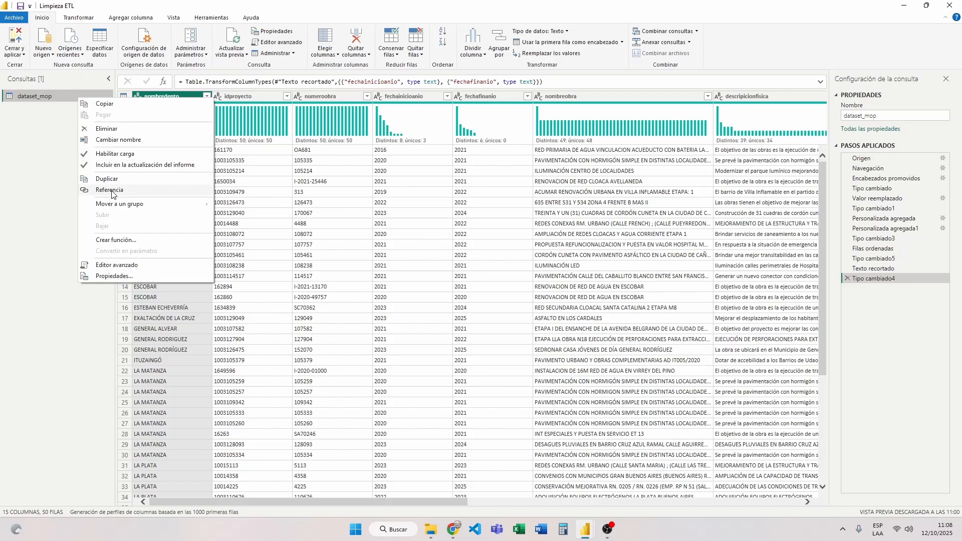
{"action": "mouse_move", "coordinate": [154, 208]}
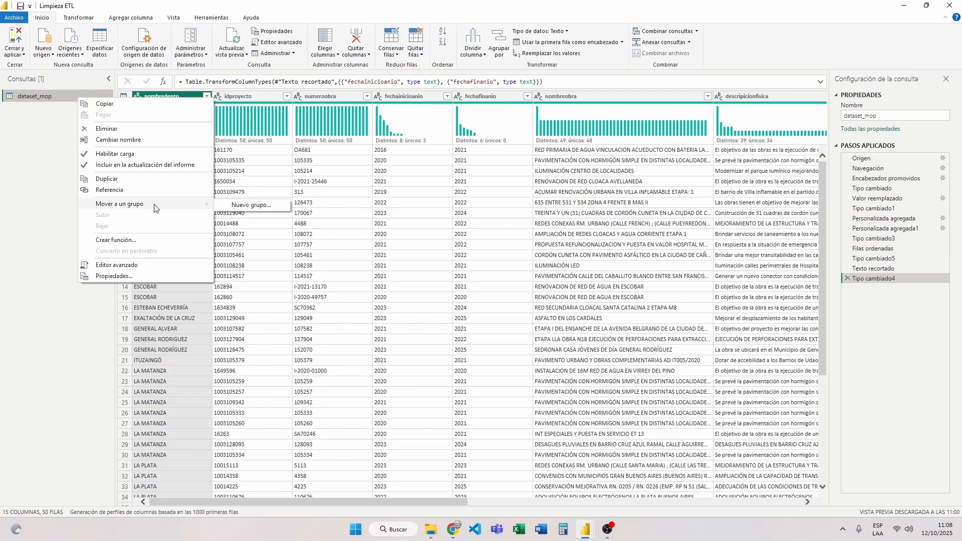
{"action": "left_click", "coordinate": [246, 206]}
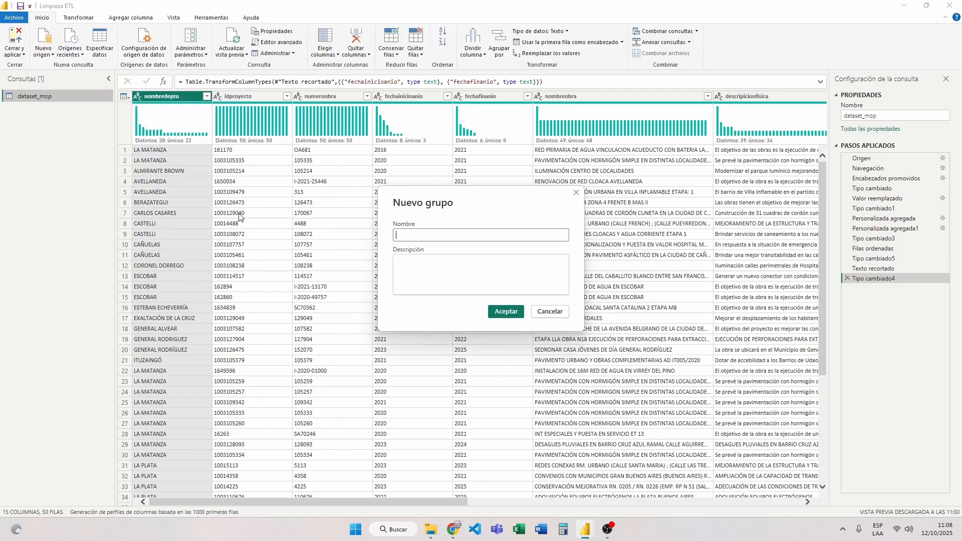
{"action": "type", "text": "D"}
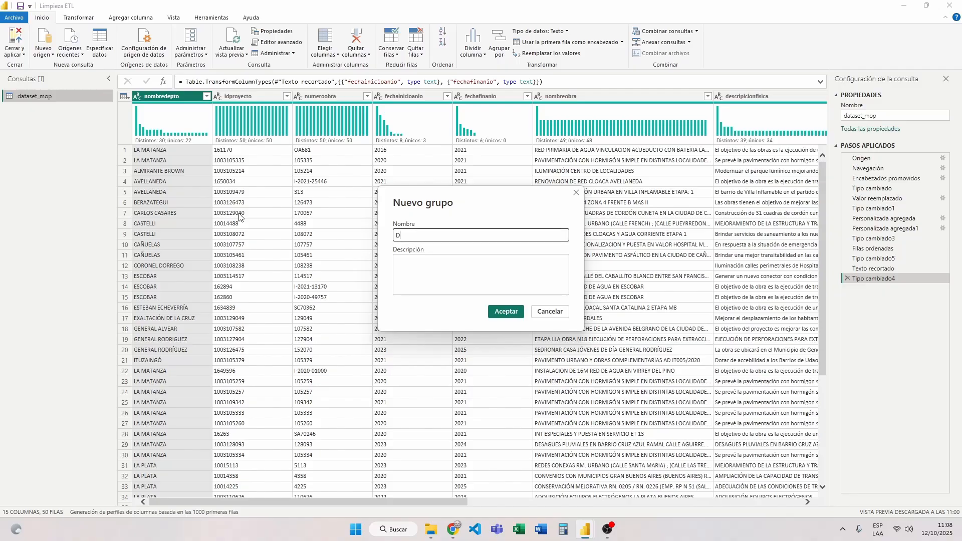
{"action": "type", "text": "ATASET"}
{"action": "left_click", "coordinate": [507, 312]}
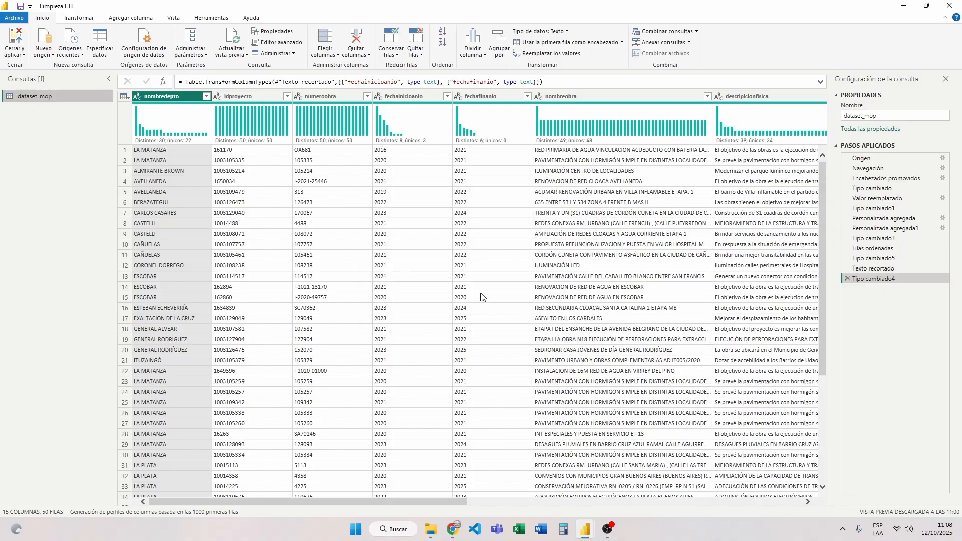
Step: Examine the DATASET and Otras consultas groups, the dataset_mop query inside its group, and the commands available for that query
{"action": "left_click", "coordinate": [22, 96]}
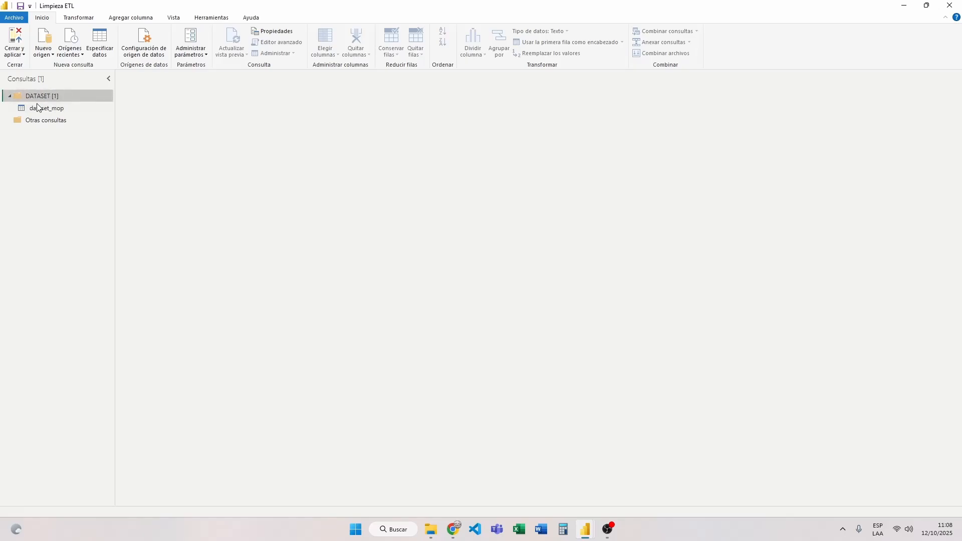
{"action": "left_click", "coordinate": [45, 109]}
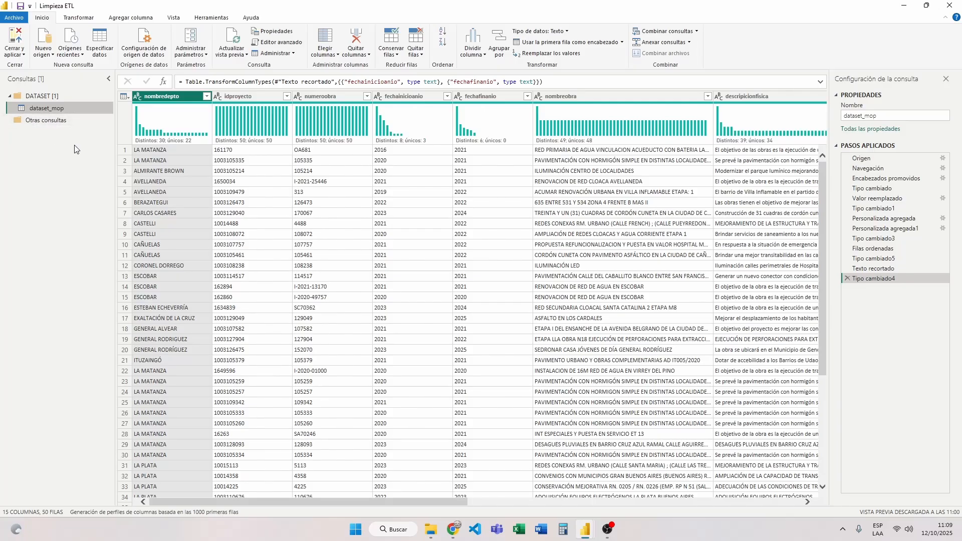
{"action": "left_click", "coordinate": [44, 120]}
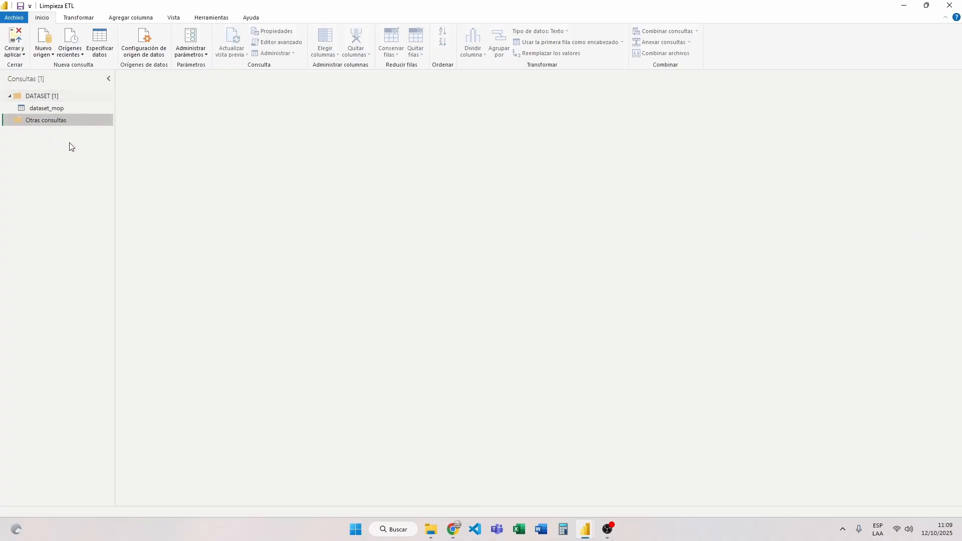
{"action": "left_click", "coordinate": [26, 97]}
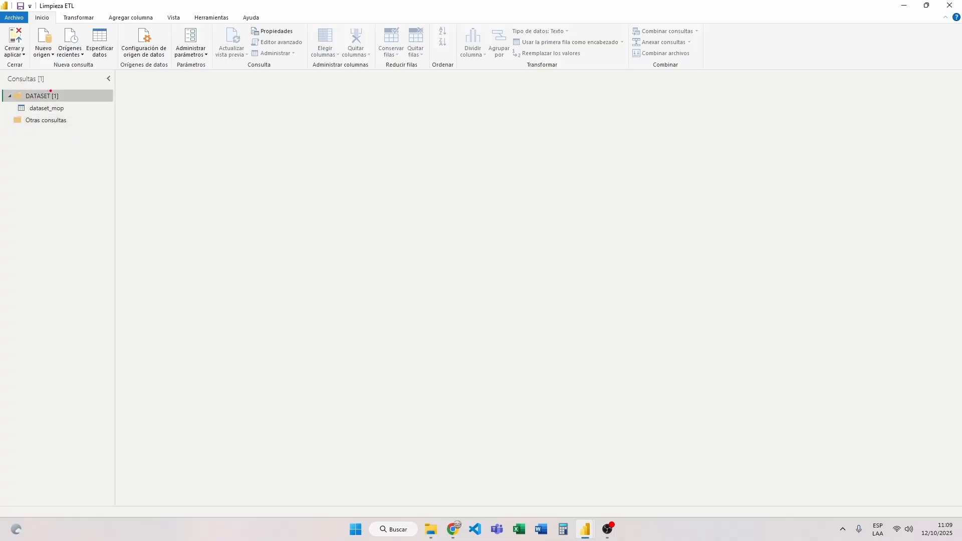
{"action": "left_click_drag", "start_coordinate": [46, 87], "coordinate": [67, 104]}
{"action": "right_click", "coordinate": [57, 109]}
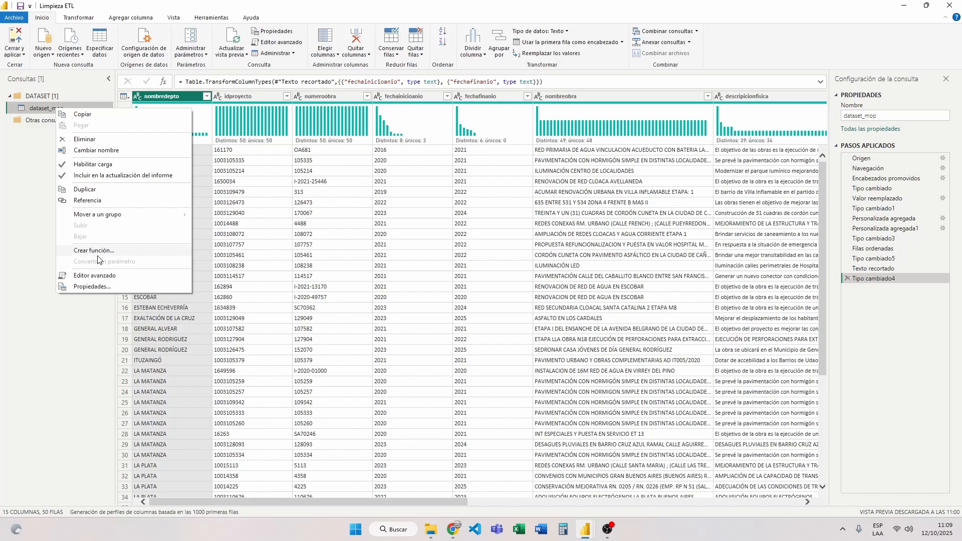
{"action": "left_click", "coordinate": [25, 168]}
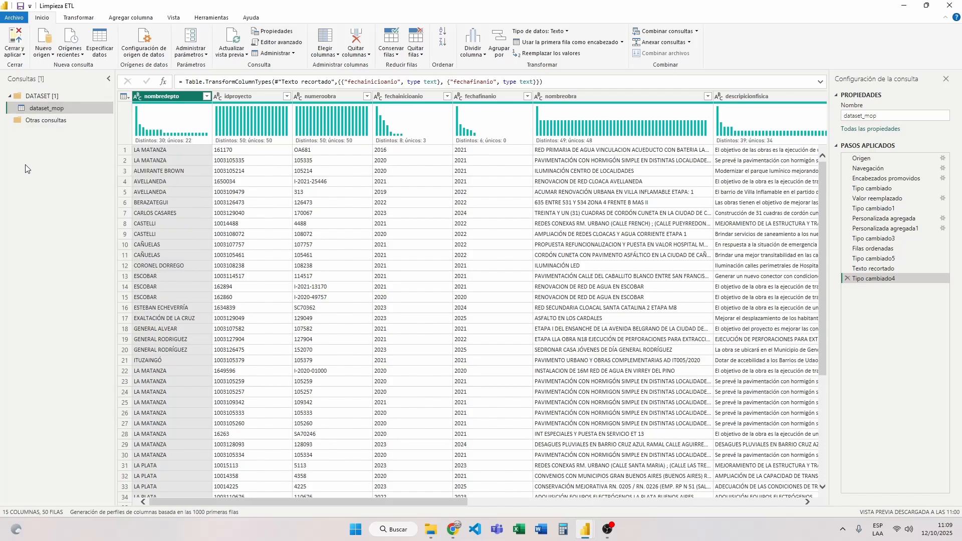
{"action": "right_click", "coordinate": [63, 98]}
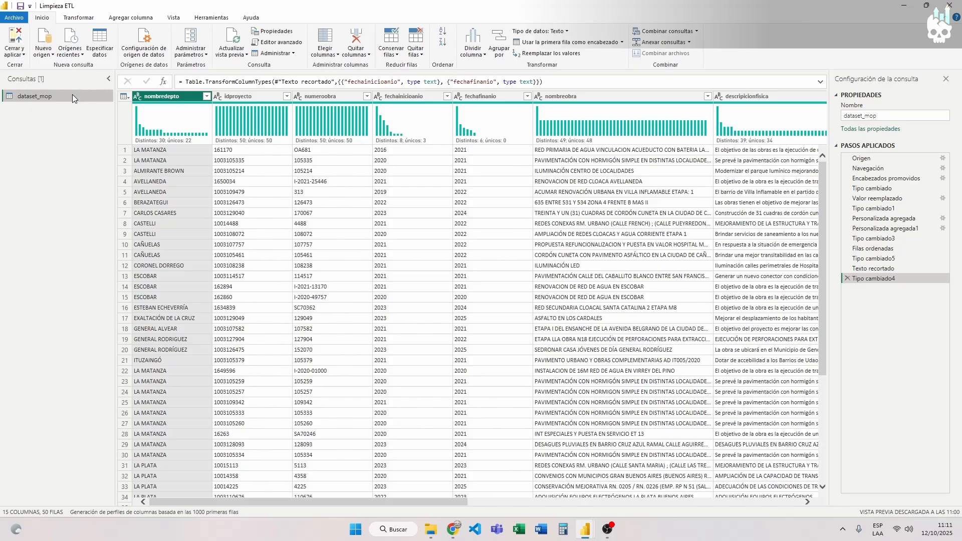
Step: Create a duplicate of the dataset_mop query and a second query that references dataset_mop
{"action": "right_click", "coordinate": [72, 95]}
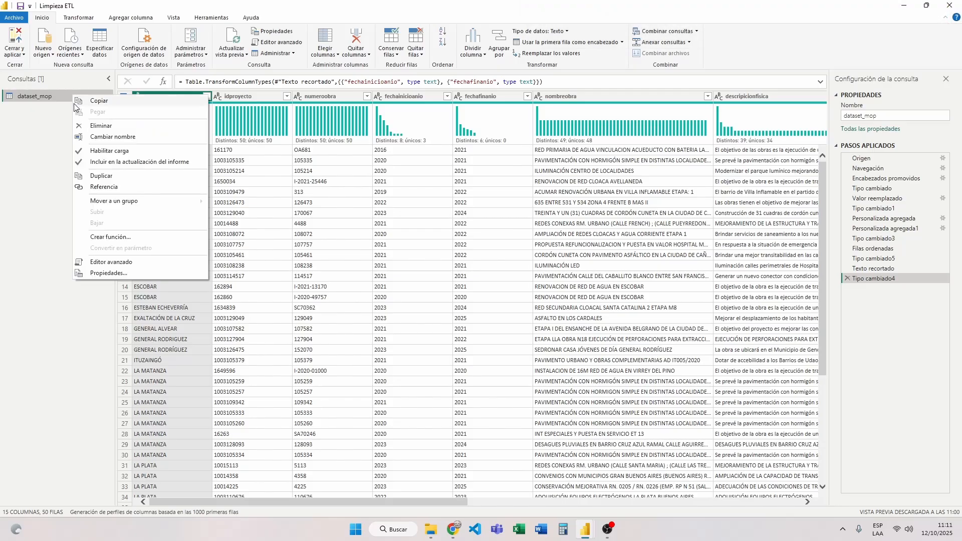
{"action": "left_click", "coordinate": [106, 176]}
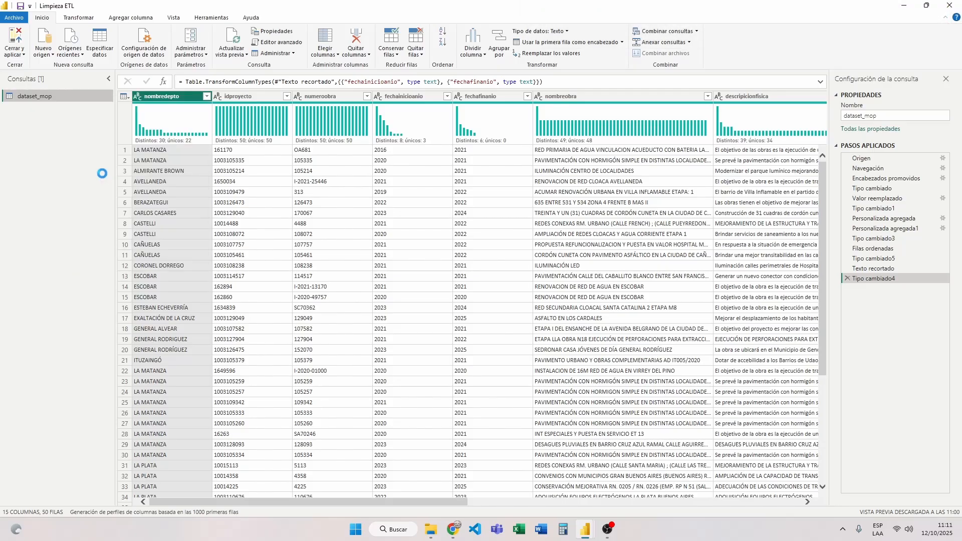
{"action": "right_click", "coordinate": [68, 95]}
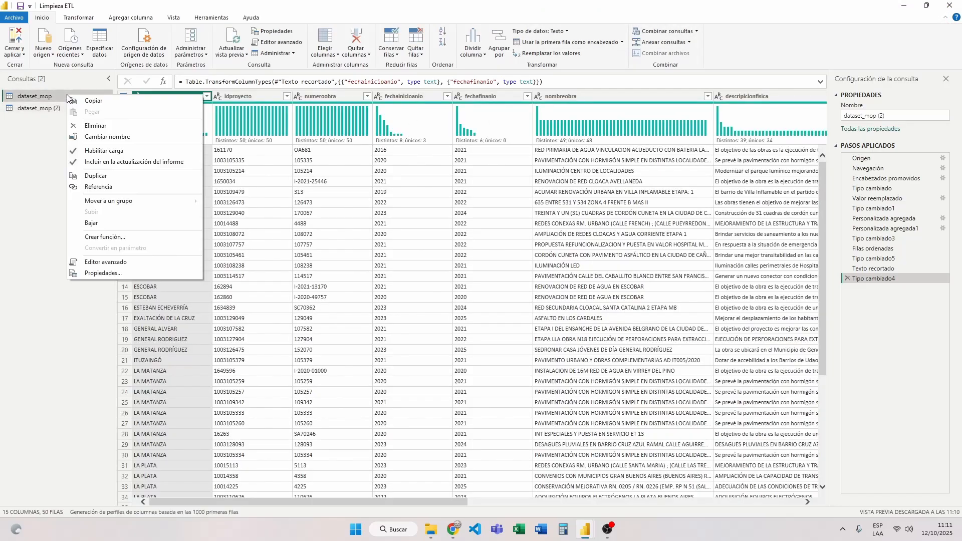
{"action": "left_click", "coordinate": [100, 188]}
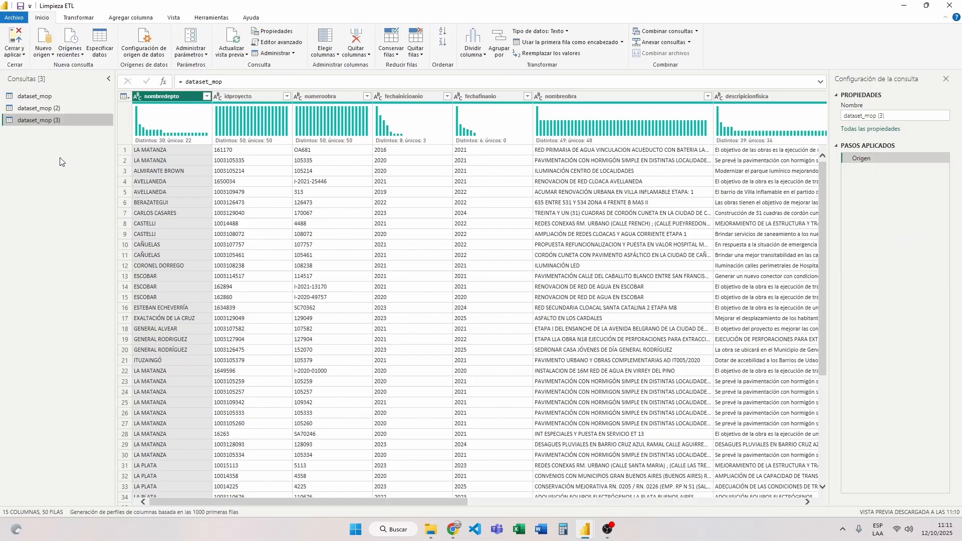
Step: Rename the duplicated query as "dataset_mop (2) - Duplicado"
{"action": "left_click", "coordinate": [65, 109]}
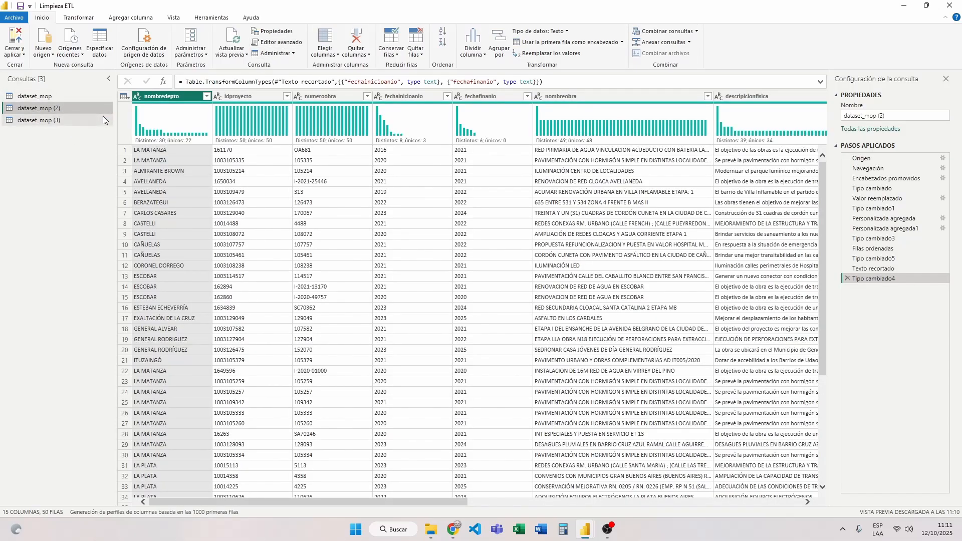
{"action": "double_click", "coordinate": [84, 109]}
{"action": "left_click", "coordinate": [85, 109]}
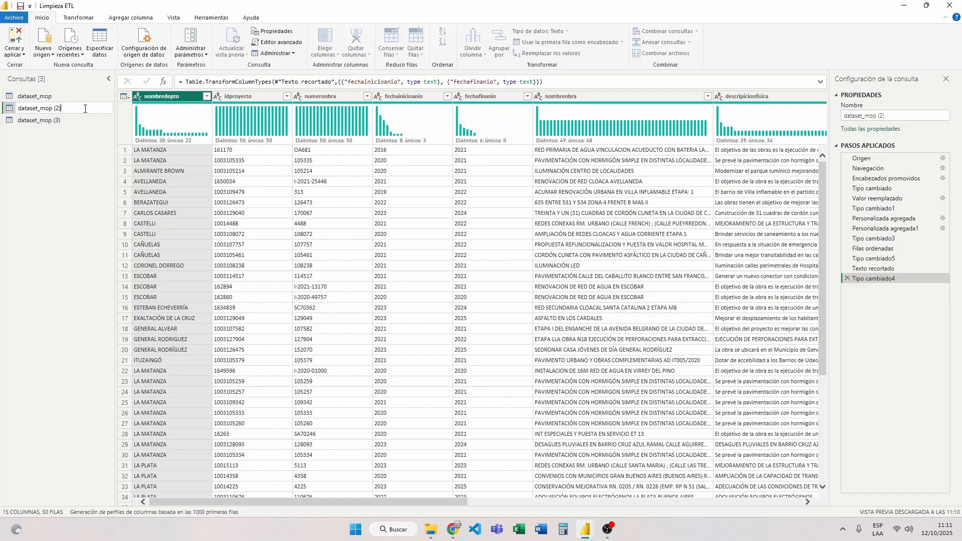
{"action": "type", "text": "- Duplicado"}
{"action": "key", "text": "Return"}
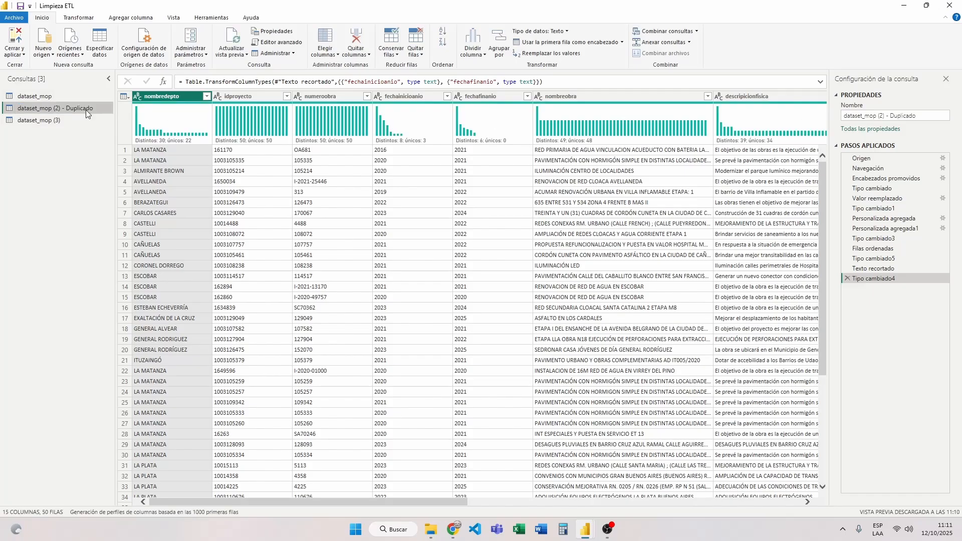
Step: Rename the referenced query as "dataset_mop (3) - Referencia"
{"action": "left_click", "coordinate": [84, 121]}
{"action": "double_click", "coordinate": [83, 120]}
{"action": "key", "text": "BackSpace"}
{"action": "type", "text": "-"}
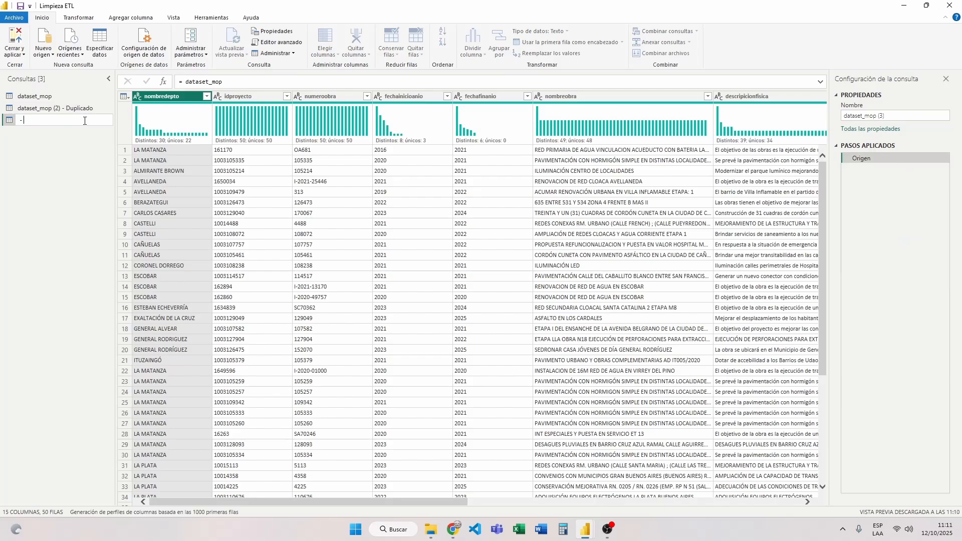
{"action": "type", "text": " Refere"}
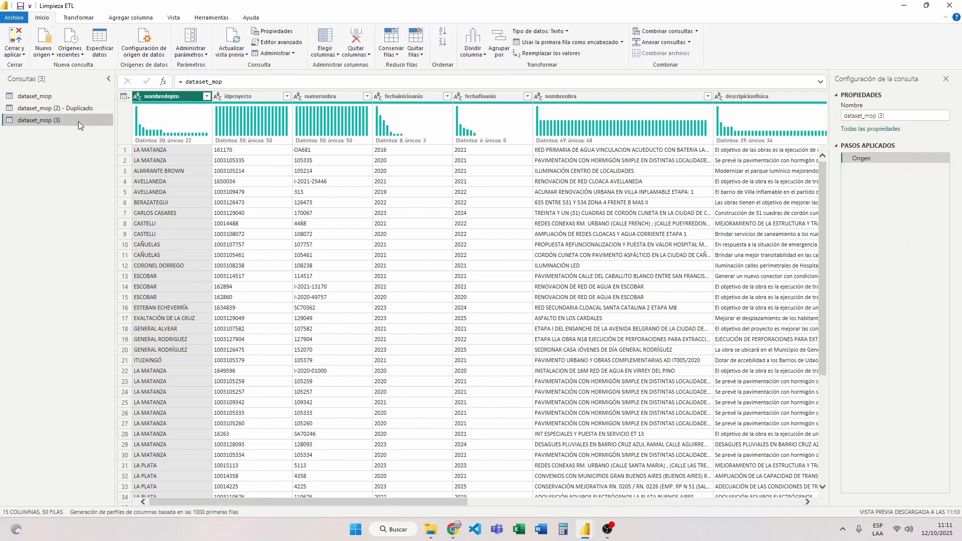
{"action": "key", "text": "Escape"}
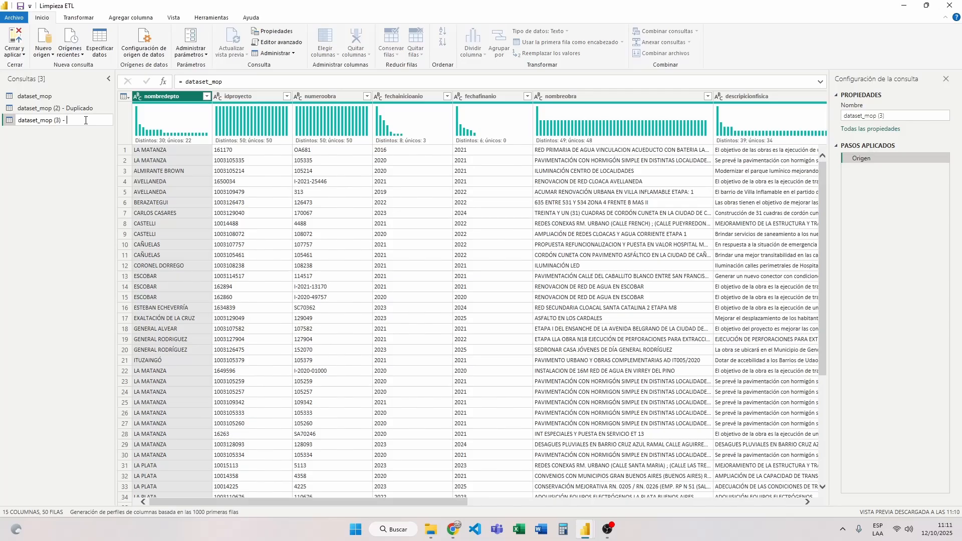
{"action": "type", "text": "Referencia"}
{"action": "key", "text": "Return"}
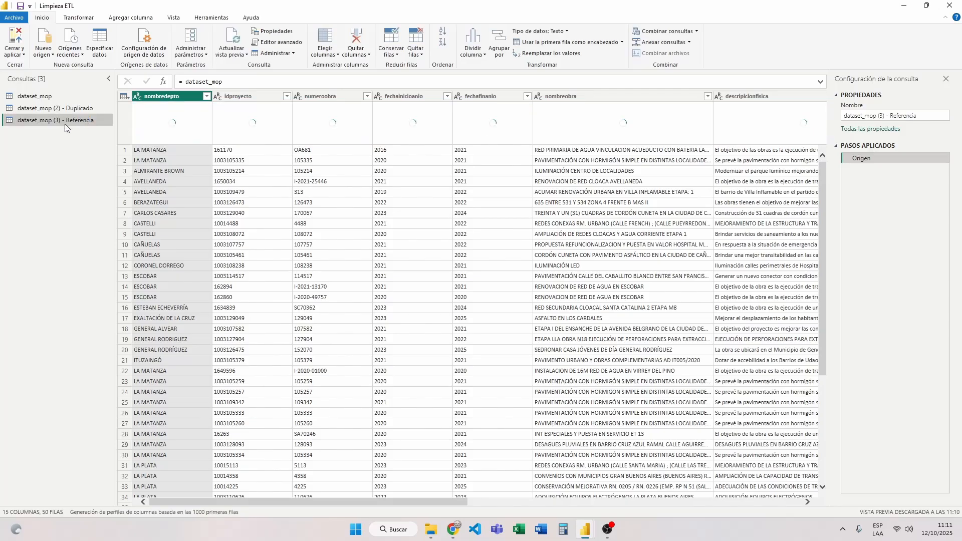
Step: Compare the applied steps of the duplicated query with those of the original dataset_mop query
{"action": "left_click", "coordinate": [78, 108]}
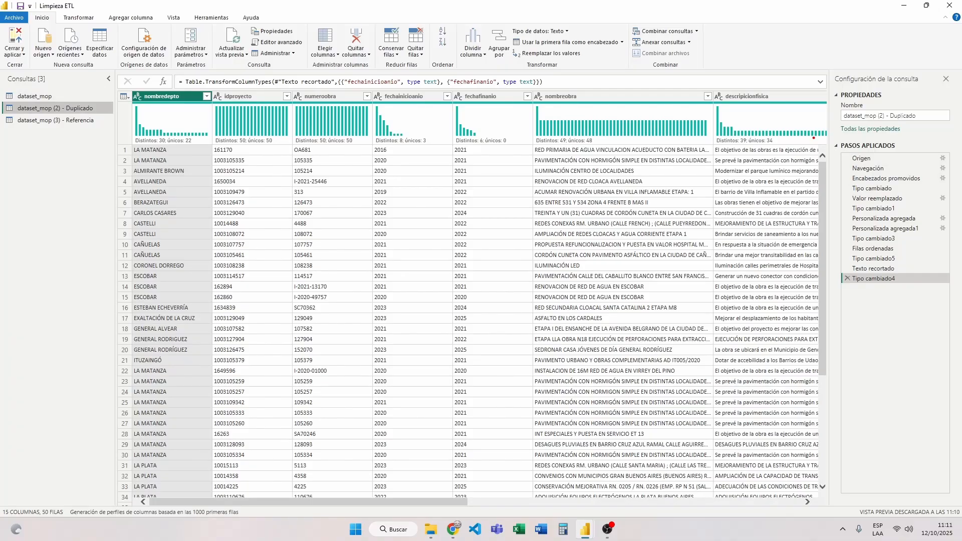
{"action": "mouse_move", "coordinate": [830, 143]}
{"action": "left_mouse_down"}
{"action": "mouse_move", "coordinate": [923, 266]}
{"action": "mouse_move", "coordinate": [961, 298]}
{"action": "left_mouse_up"}
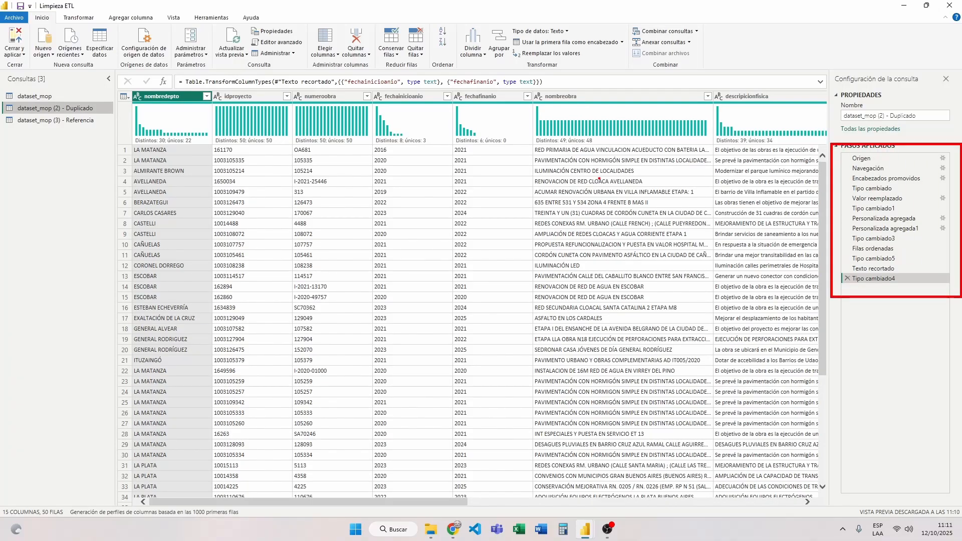
{"action": "left_click", "coordinate": [34, 95]}
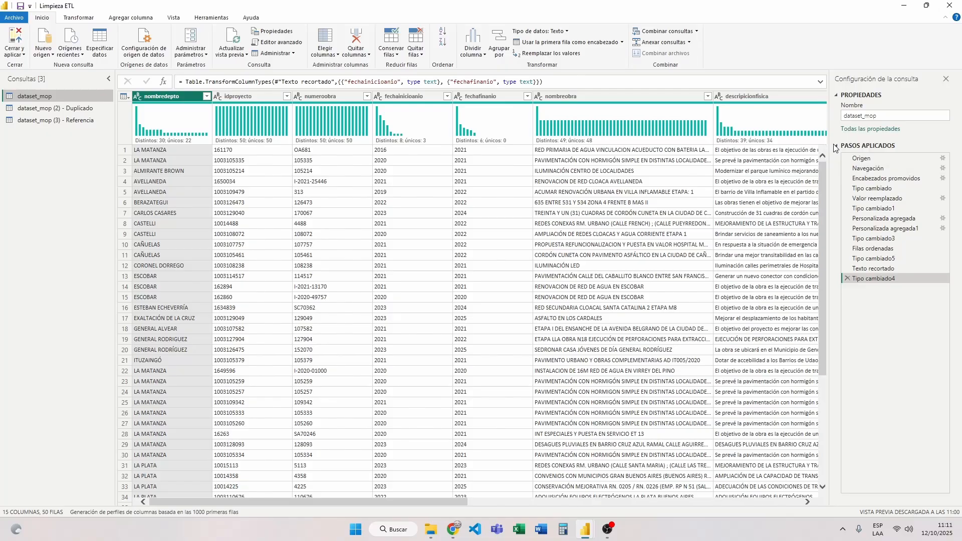
Step: Examine the full code of dataset_mop and of its duplicate in the advanced editor, closing each without changes
{"action": "left_click", "coordinate": [278, 43]}
{"action": "left_click_drag", "start_coordinate": [325, 242], "coordinate": [252, 124]}
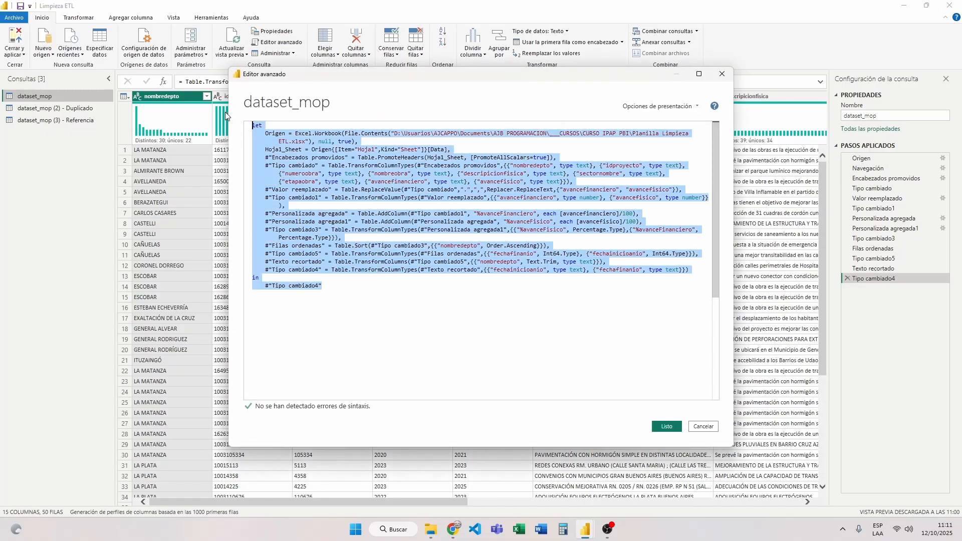
{"action": "left_click", "coordinate": [44, 98]}
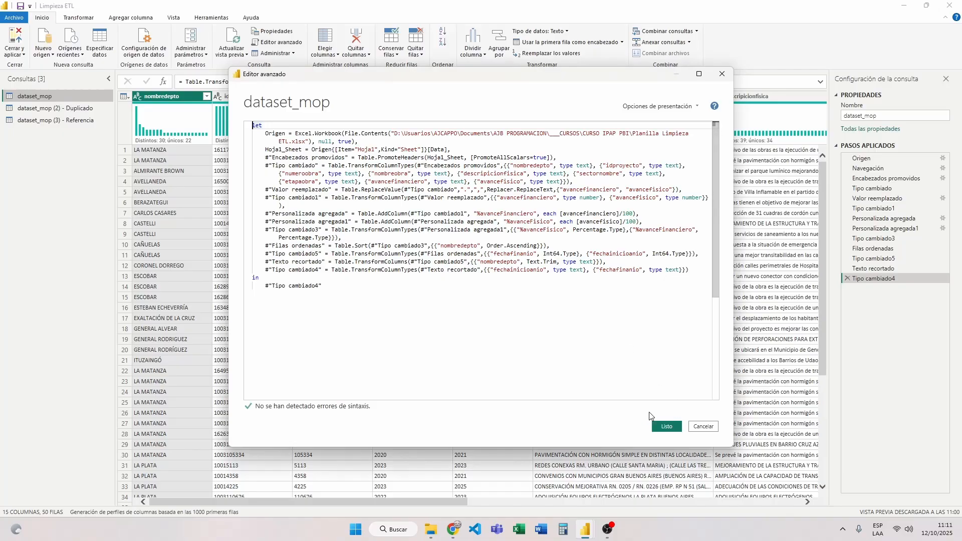
{"action": "left_click", "coordinate": [703, 426]}
{"action": "left_click", "coordinate": [80, 108]}
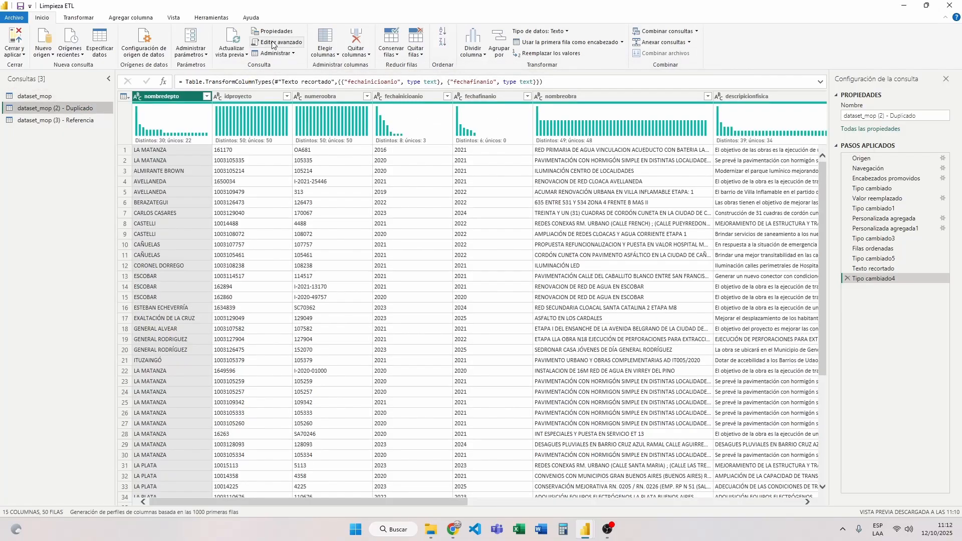
{"action": "left_click", "coordinate": [281, 42]}
{"action": "left_click_drag", "start_coordinate": [323, 287], "coordinate": [228, 112]}
{"action": "left_click", "coordinate": [703, 426]}
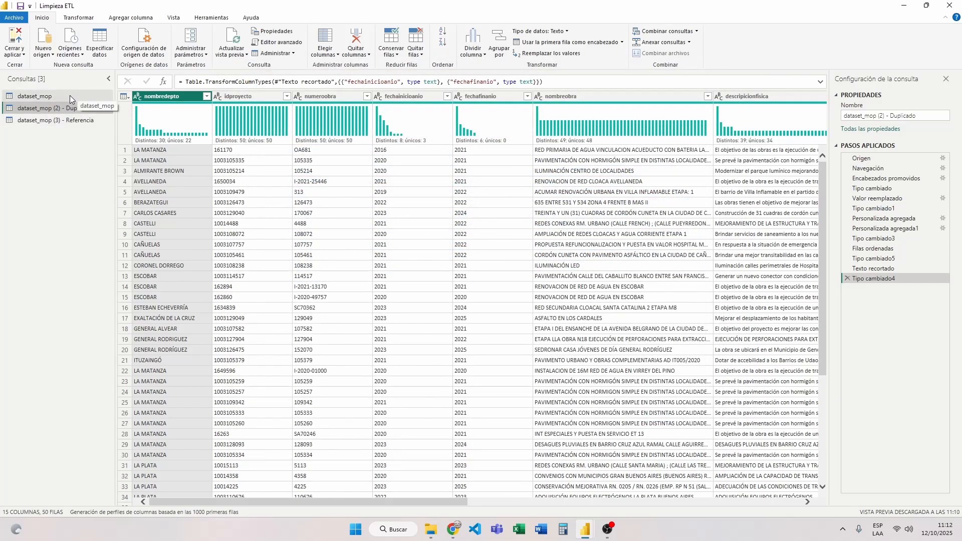
Step: Examine the source formula of the dataset_mop (3) - Referencia query and its code in the advanced editor, without changing anything
{"action": "left_click", "coordinate": [78, 121]}
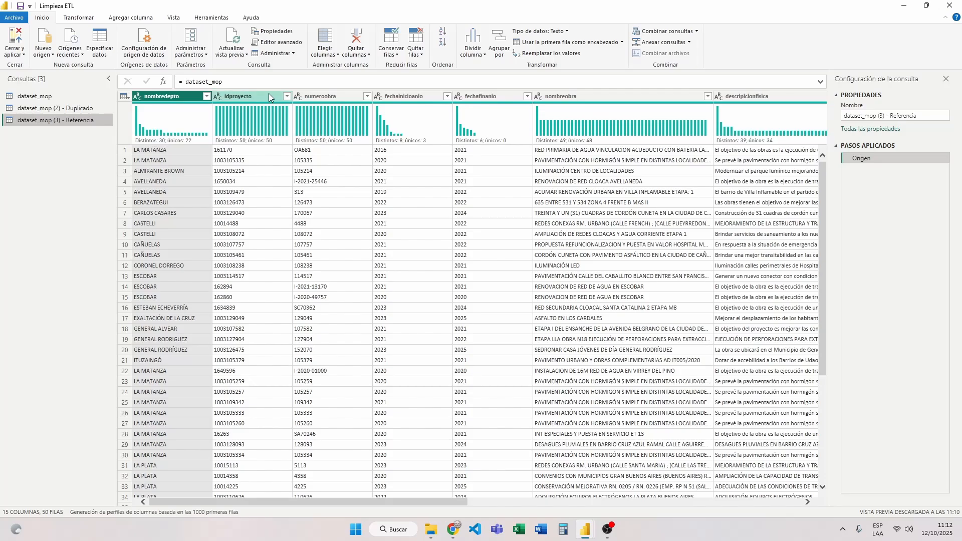
{"action": "left_click_drag", "start_coordinate": [185, 83], "coordinate": [228, 80]}
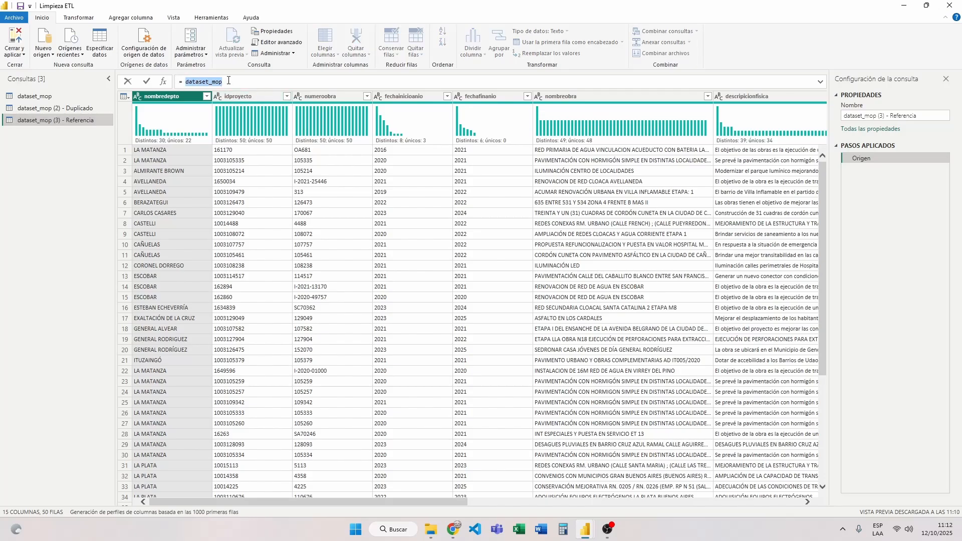
{"action": "mouse_move", "coordinate": [191, 81]}
{"action": "left_click", "coordinate": [238, 84]}
{"action": "left_click", "coordinate": [278, 42]}
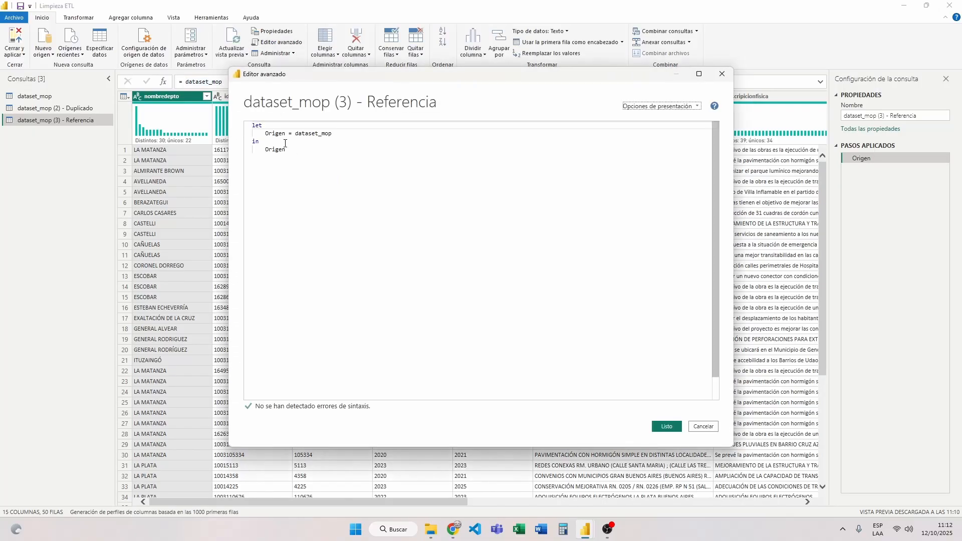
{"action": "left_click_drag", "start_coordinate": [265, 132], "coordinate": [337, 134]}
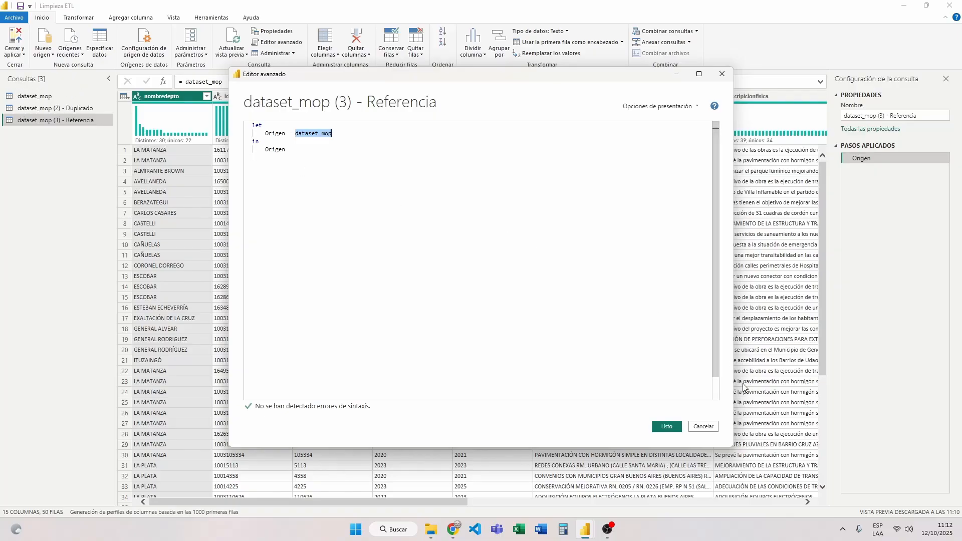
{"action": "left_click", "coordinate": [710, 428]}
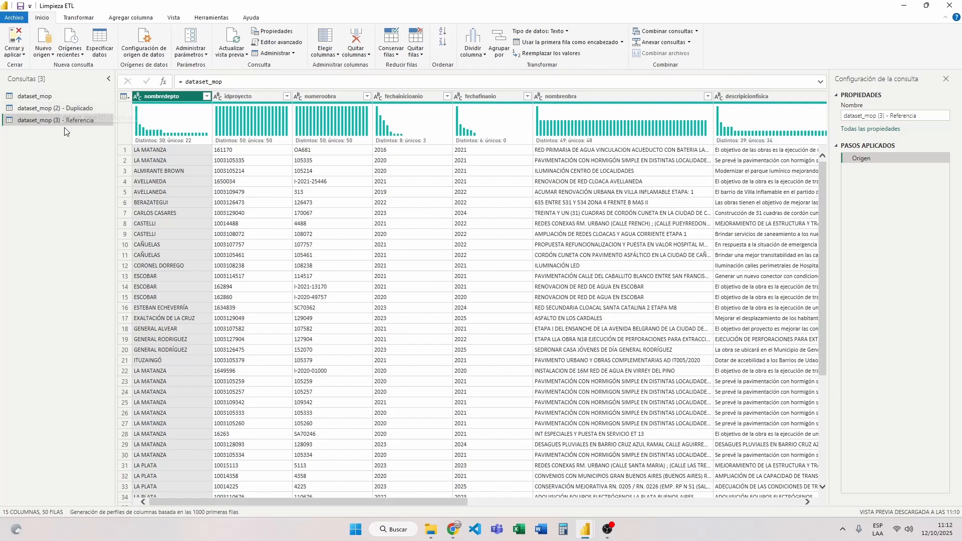
Step: Remove all columns except nombredepto, idproyecto and numeroobra from the original dataset_mop query, and check the effect on the reference query
{"action": "left_click", "coordinate": [50, 95]}
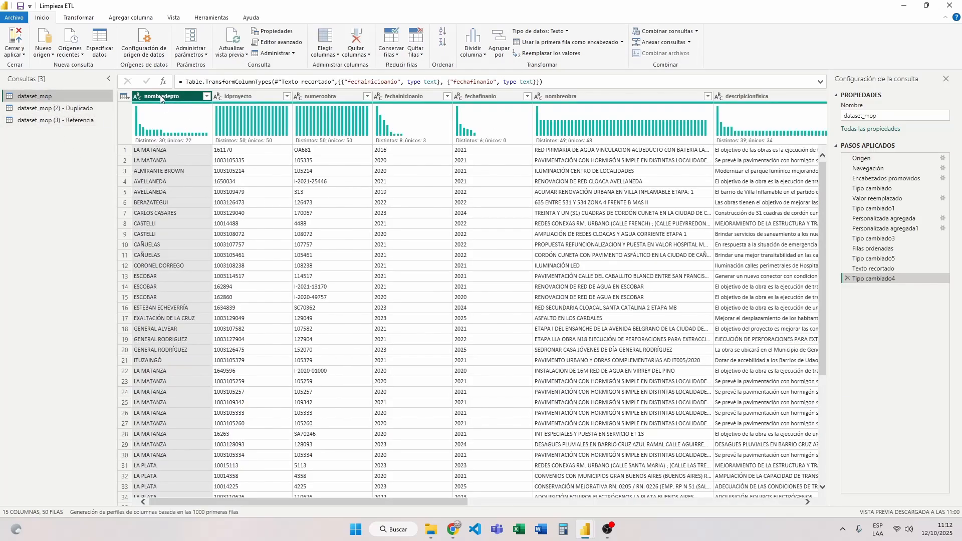
{"action": "left_click", "coordinate": [334, 94], "text": "shift"}
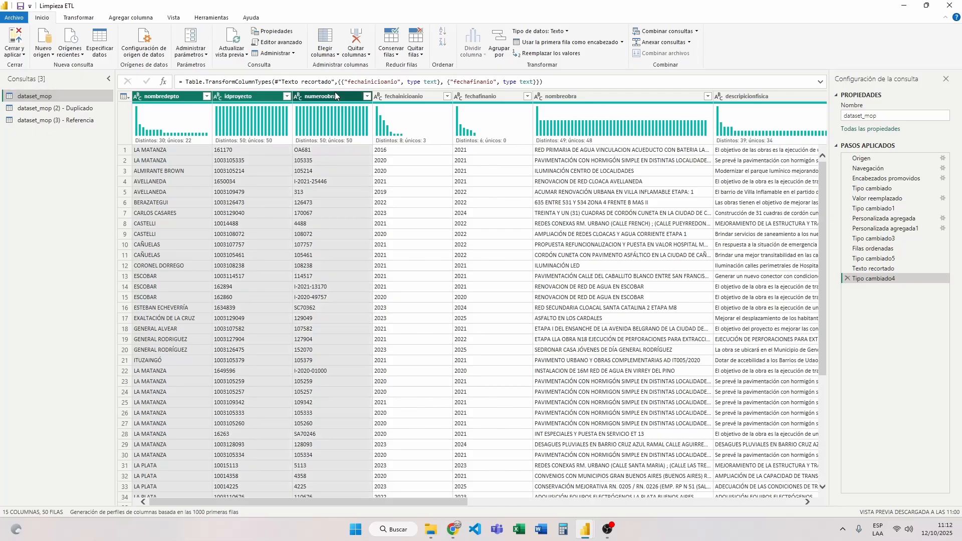
{"action": "right_click", "coordinate": [177, 100]}
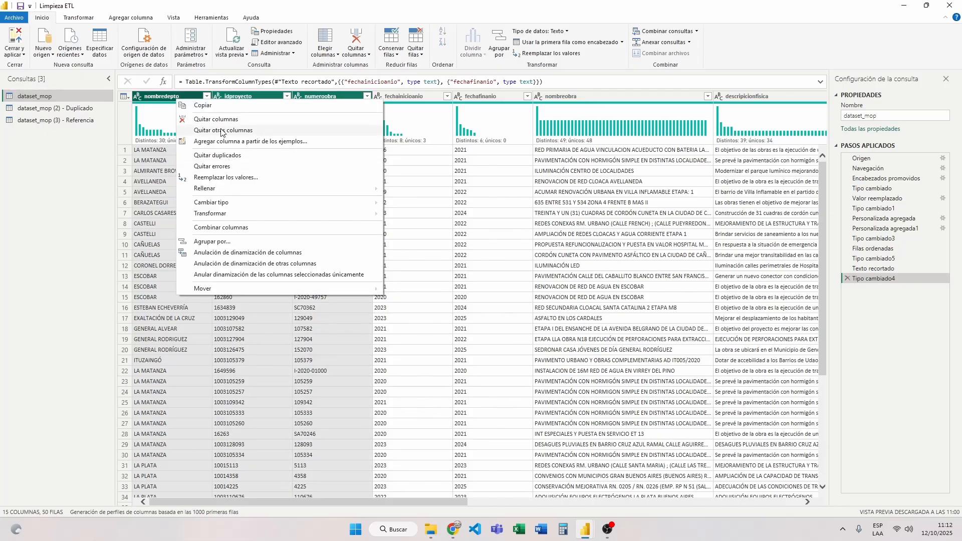
{"action": "left_click", "coordinate": [221, 131]}
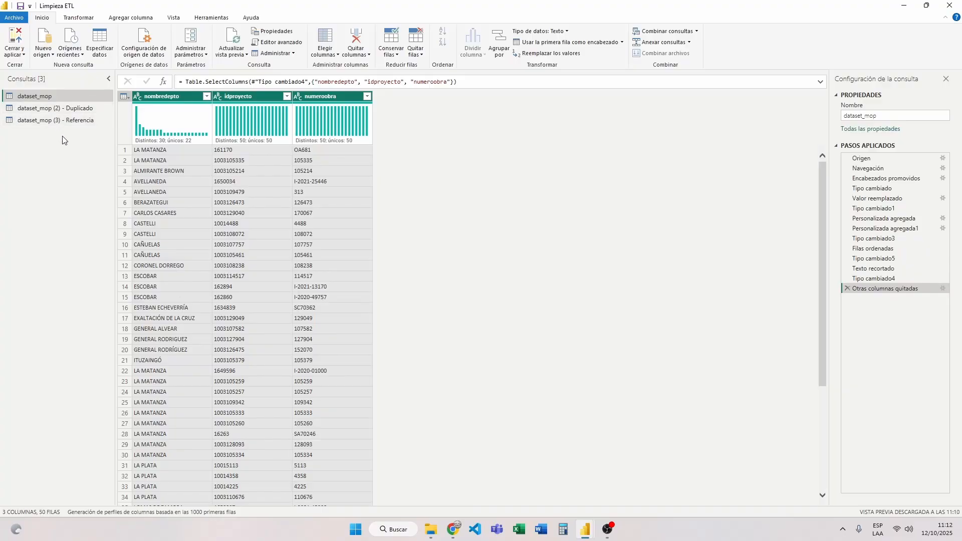
{"action": "left_click", "coordinate": [57, 122]}
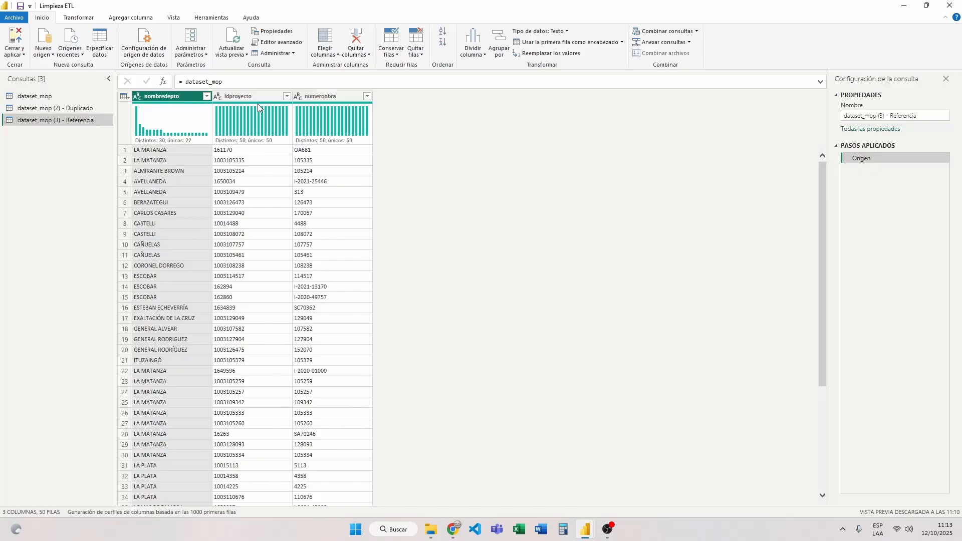
Step: Filter nombredepto in the dataset_mop (3) - Referencia query to AVELLANEDA and BERAZATEGUI, and compare the result with the original dataset_mop
{"action": "left_click", "coordinate": [207, 97]}
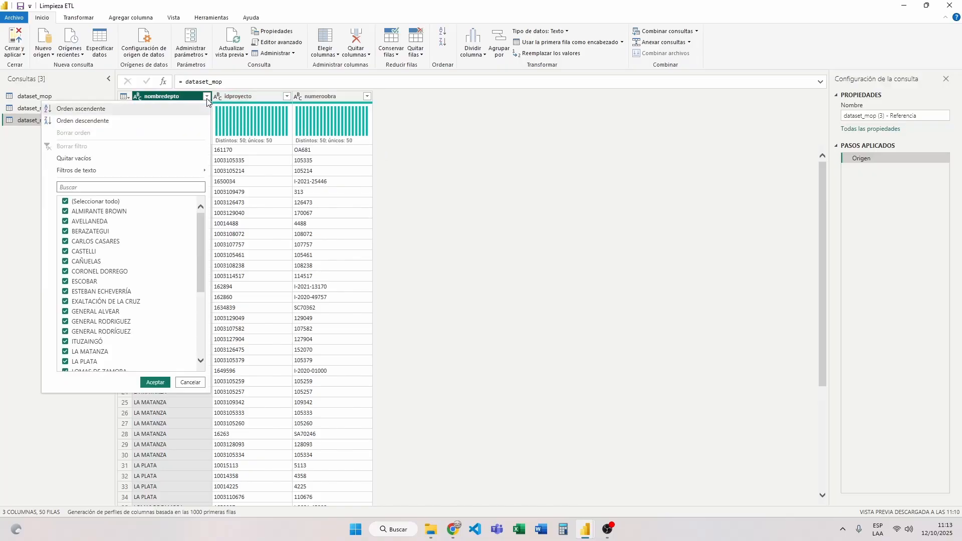
{"action": "left_click", "coordinate": [91, 222]}
{"action": "left_click", "coordinate": [92, 232]}
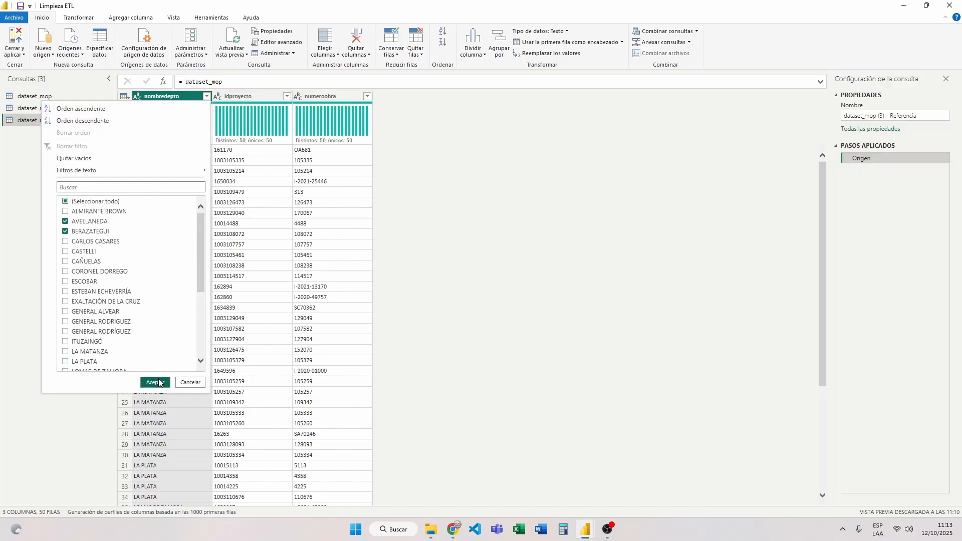
{"action": "left_click", "coordinate": [158, 383]}
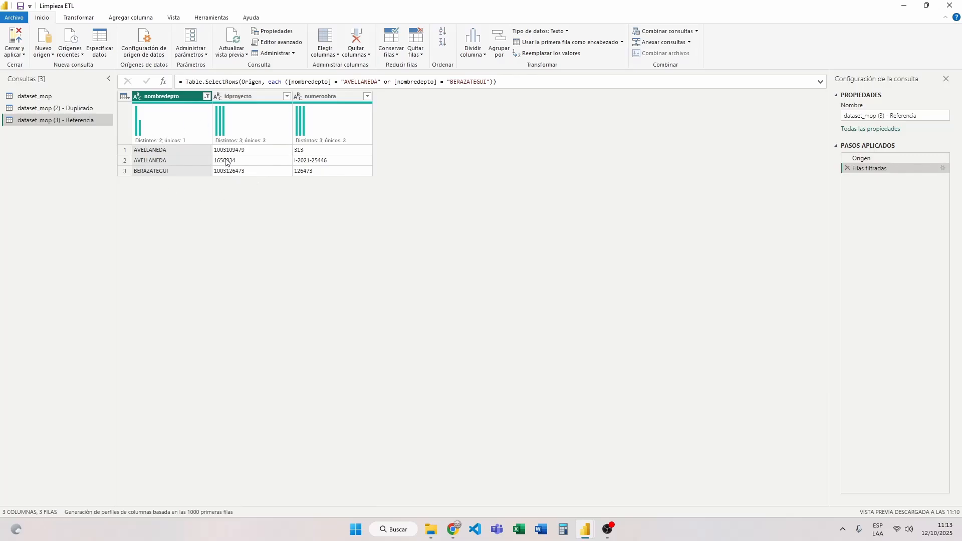
{"action": "left_click", "coordinate": [30, 94]}
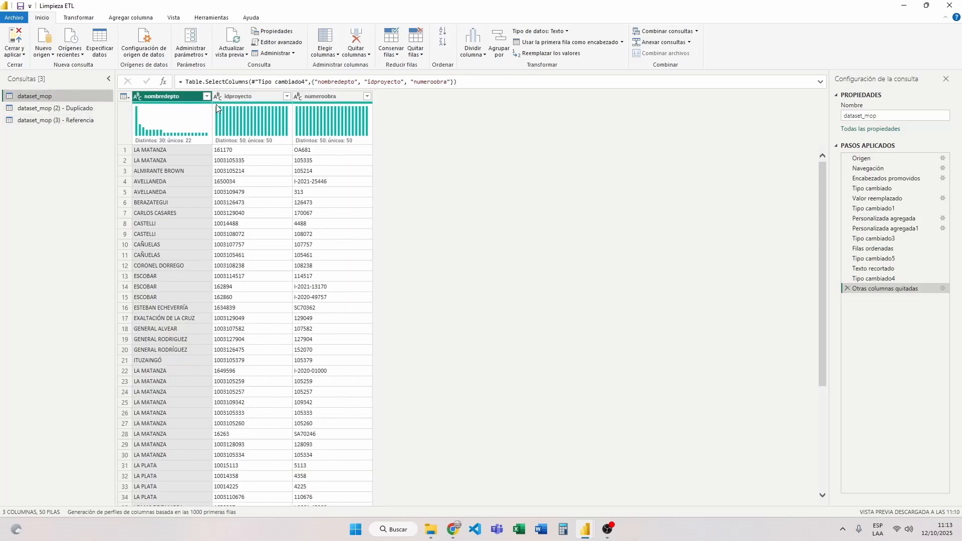
{"action": "left_click", "coordinate": [53, 121]}
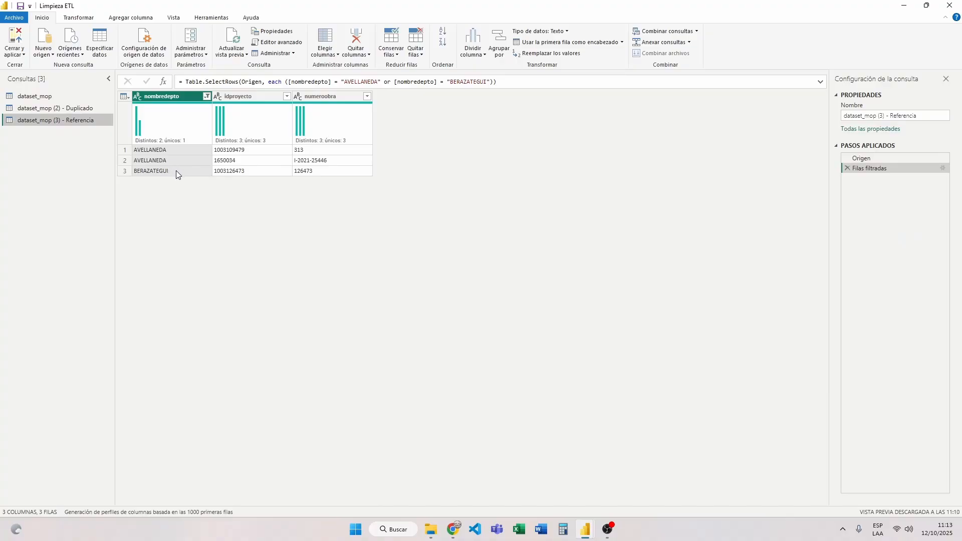
{"action": "left_click", "coordinate": [52, 95]}
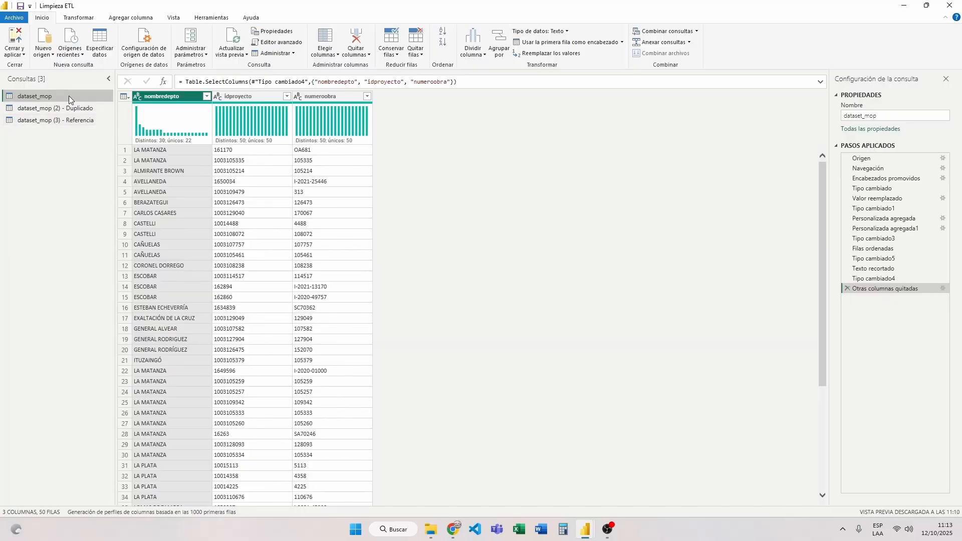
{"action": "left_click", "coordinate": [287, 97]}
{"action": "left_click", "coordinate": [171, 203]}
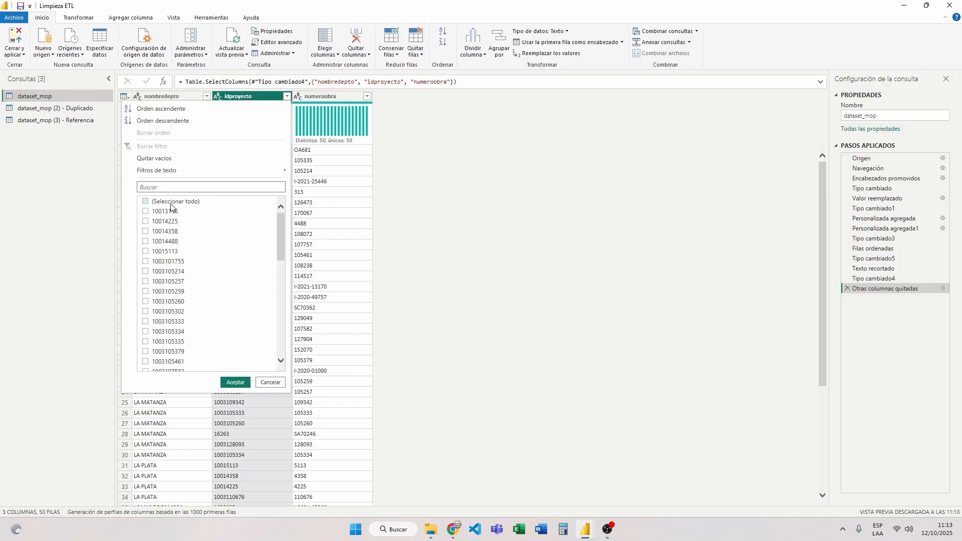
{"action": "left_click_drag", "start_coordinate": [176, 241], "coordinate": [175, 307]}
{"action": "left_click", "coordinate": [169, 302]}
{"action": "left_click", "coordinate": [235, 382]}
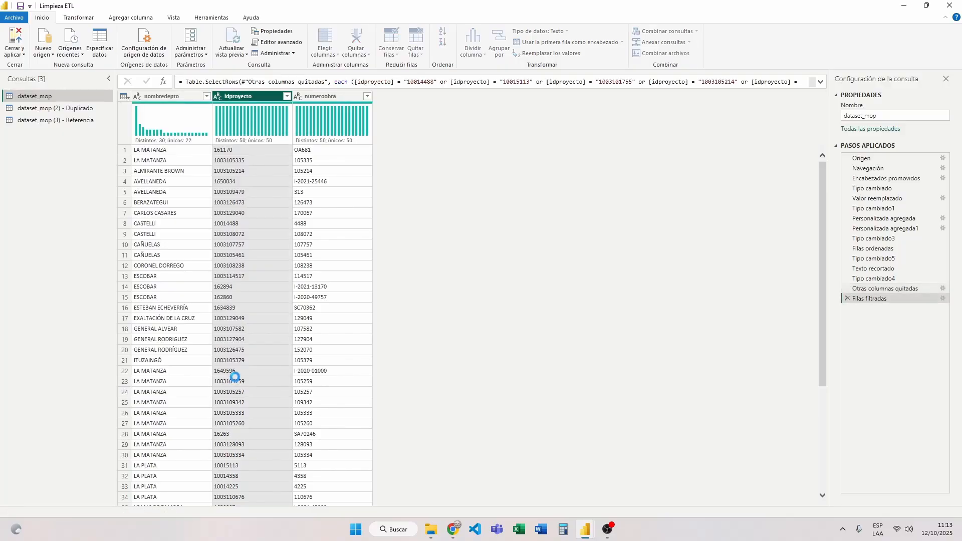
Step: Examine the reference query's rows and its nombredepto filter formula, and compare them with the filtered dataset_mop
{"action": "left_click", "coordinate": [69, 119]}
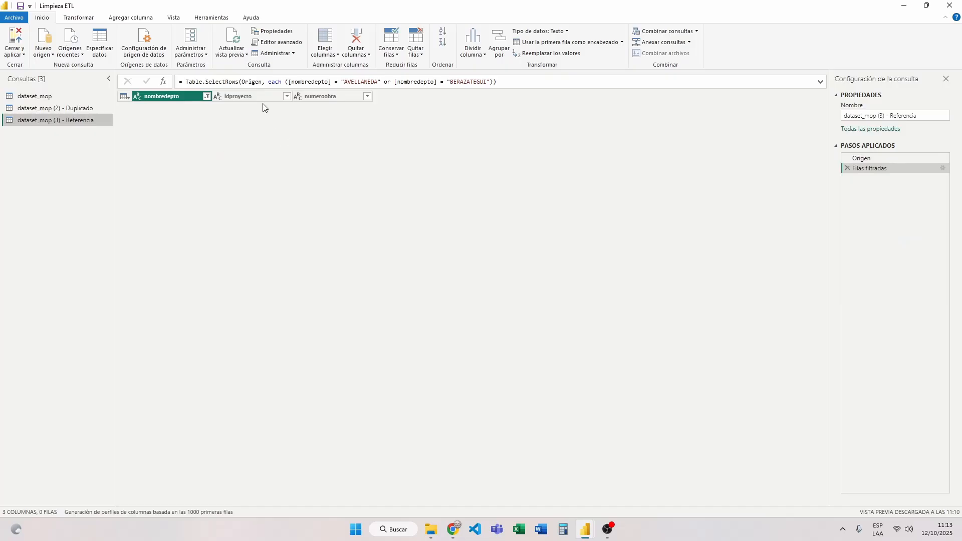
{"action": "left_click", "coordinate": [350, 81]}
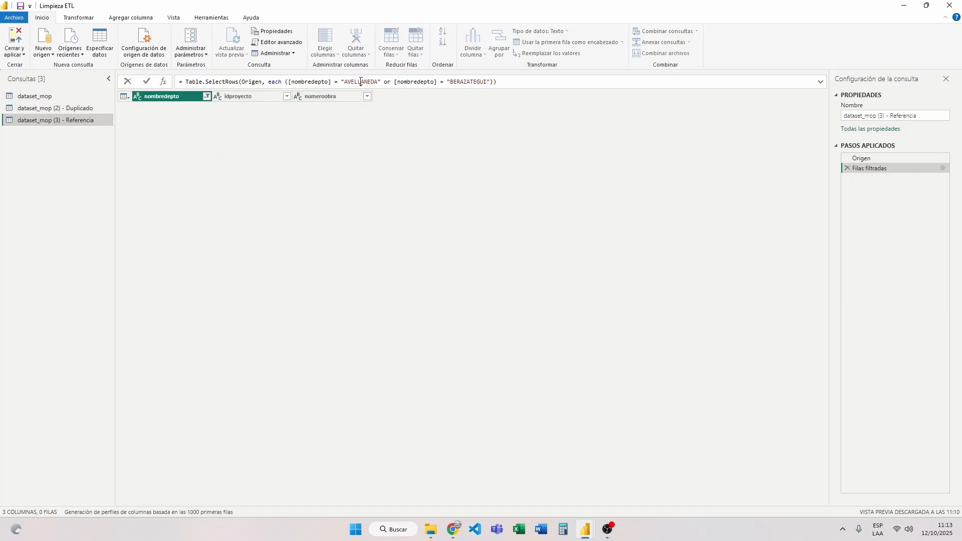
{"action": "left_click", "coordinate": [475, 82]}
{"action": "left_click", "coordinate": [58, 96]}
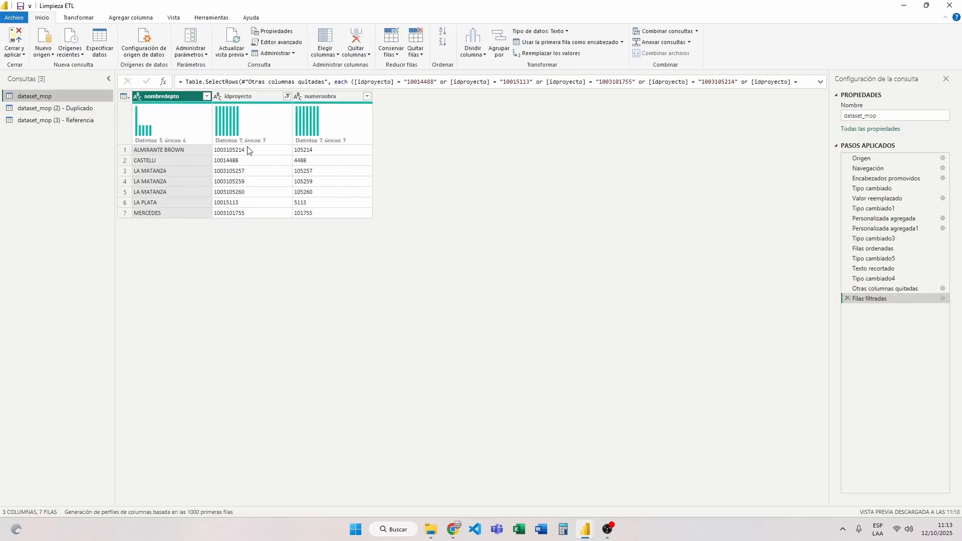
Step: Delete the Filas filtradas step from the dataset_mop (3) - Referencia query and compare its rows with the original query
{"action": "left_click", "coordinate": [69, 120]}
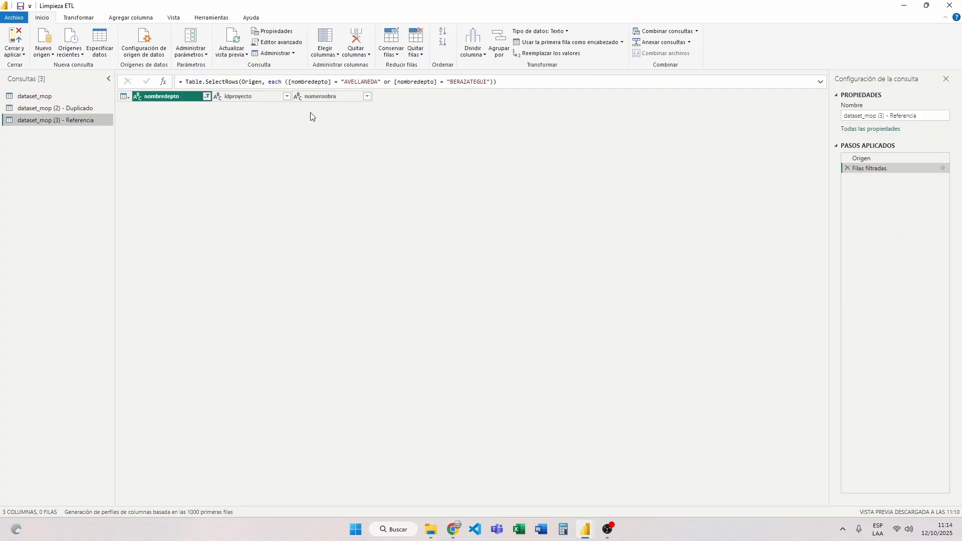
{"action": "left_click", "coordinate": [847, 169]}
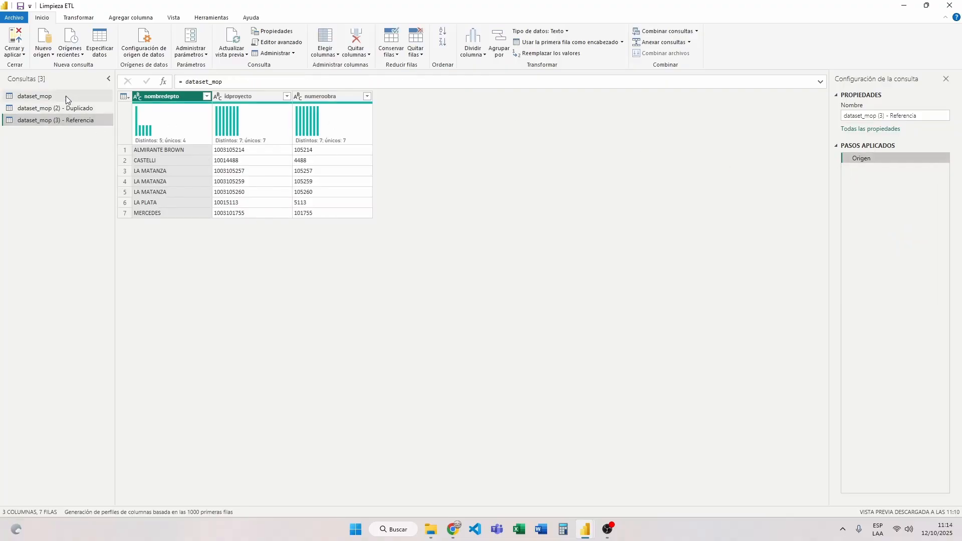
{"action": "left_click", "coordinate": [52, 95]}
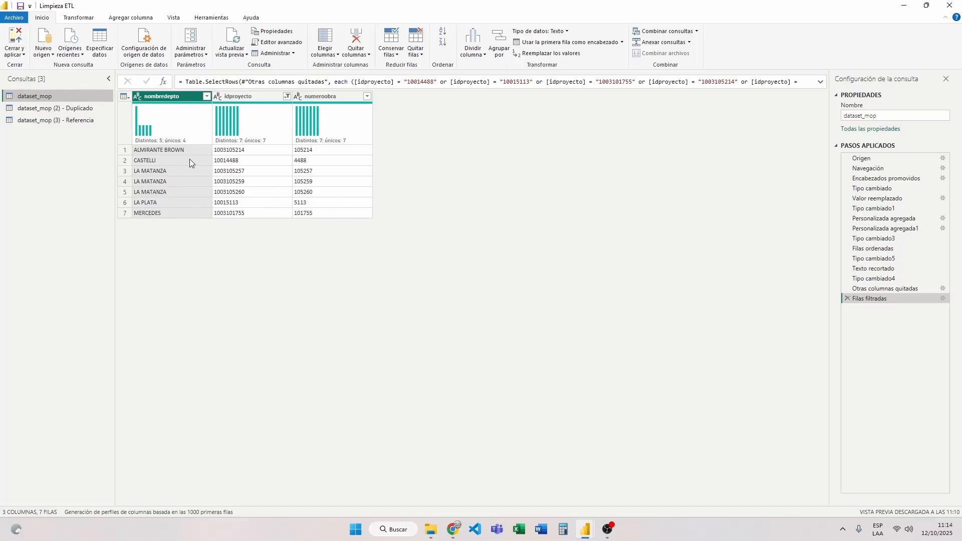
Step: Delete the last five applied steps of the dataset_mop (2) - Duplicado query, from Tipo cambiado4 back through Tipo cambiado3
{"action": "left_click", "coordinate": [64, 108]}
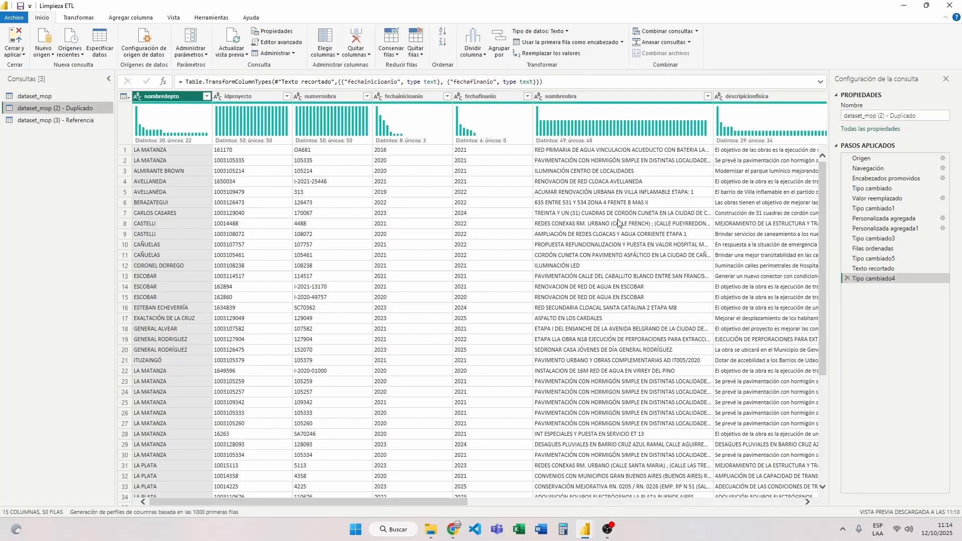
{"action": "left_click", "coordinate": [847, 279]}
{"action": "left_click", "coordinate": [847, 268]}
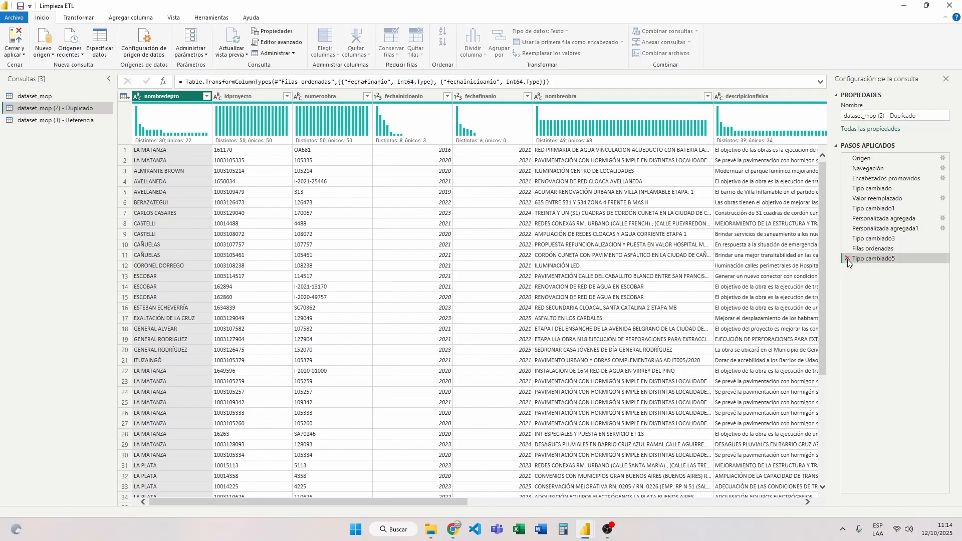
{"action": "left_click", "coordinate": [847, 259]}
{"action": "left_click", "coordinate": [846, 248]}
{"action": "left_click", "coordinate": [847, 238]}
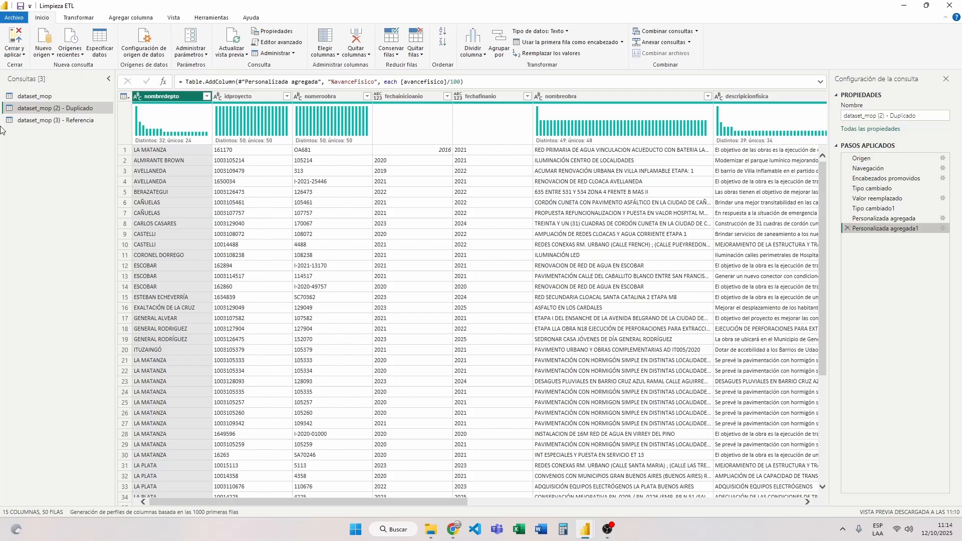
Step: Compare the original dataset_mop with the shortened duplicate, and review the duplicate's code in the advanced editor without changing it
{"action": "left_click", "coordinate": [39, 97]}
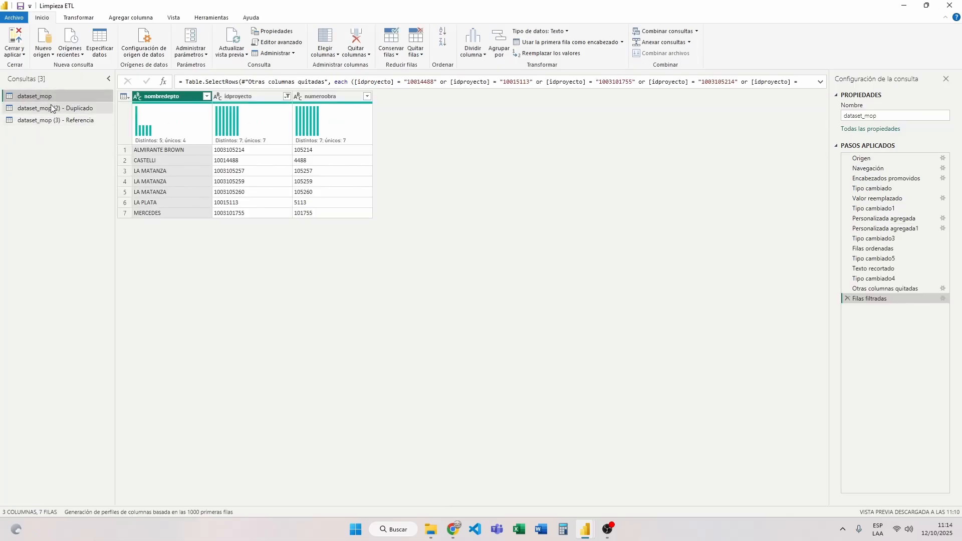
{"action": "left_click", "coordinate": [38, 108]}
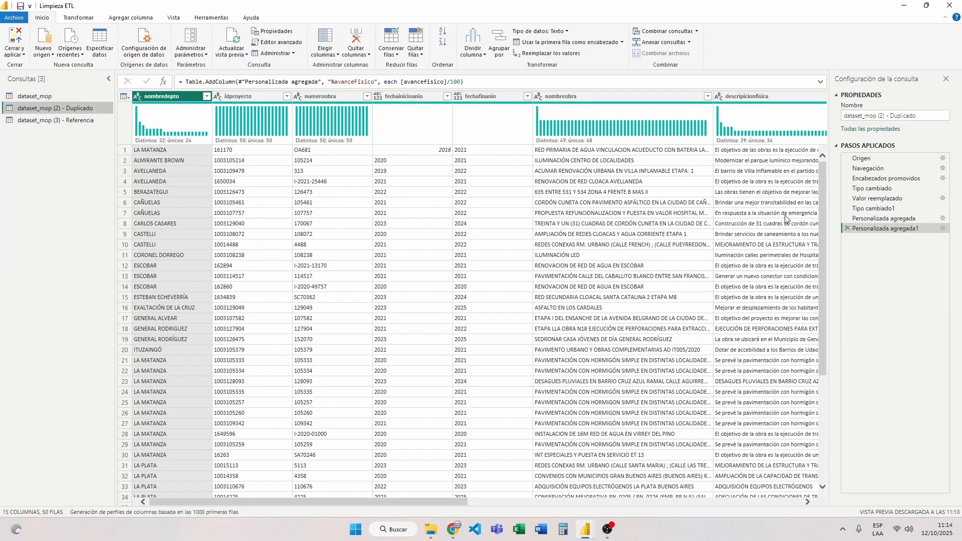
{"action": "left_click", "coordinate": [278, 42]}
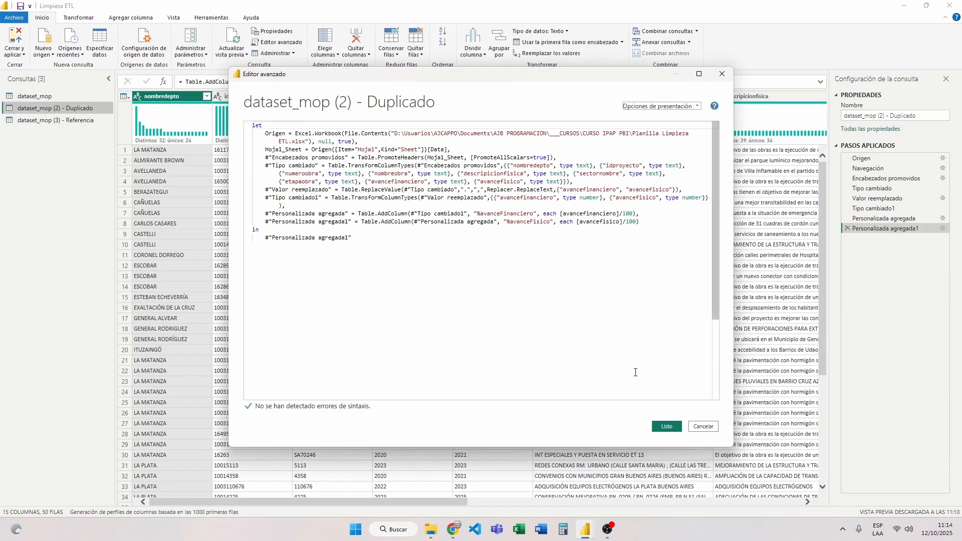
{"action": "left_click", "coordinate": [704, 426]}
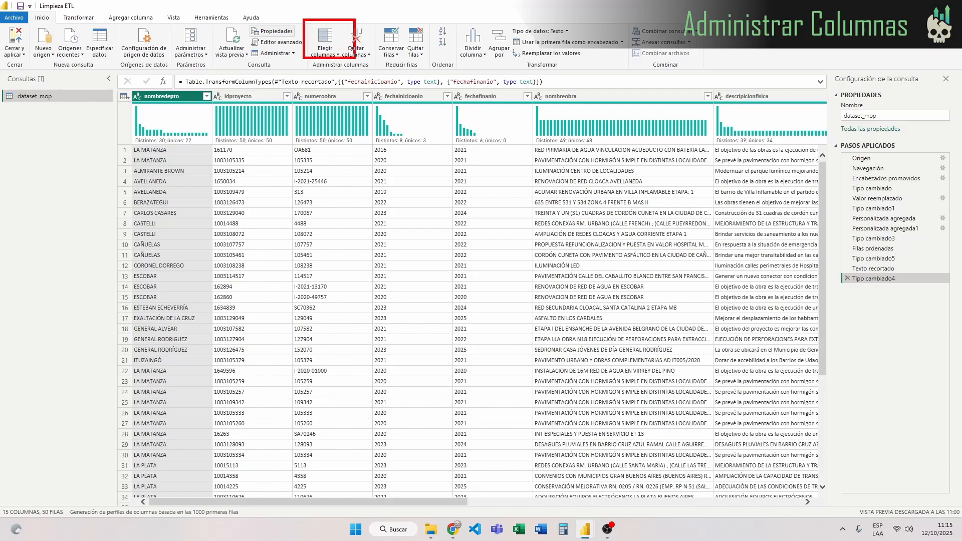
Step: Keep only the numeroobra, fechainicioanio and fechafinanio columns of dataset_mop with Choose Columns, and delete the resulting applied step
{"action": "left_click", "coordinate": [341, 54]}
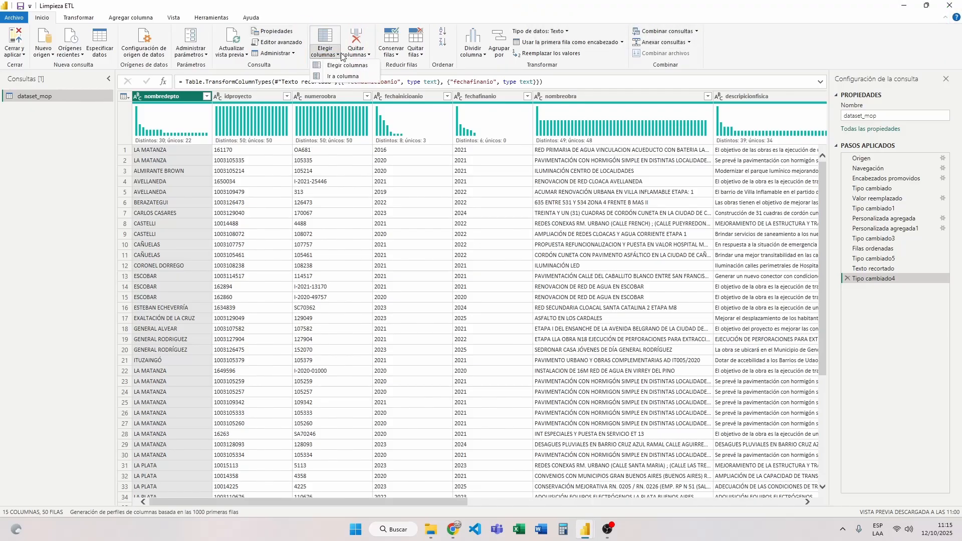
{"action": "left_click", "coordinate": [367, 55]}
{"action": "left_click", "coordinate": [330, 55]}
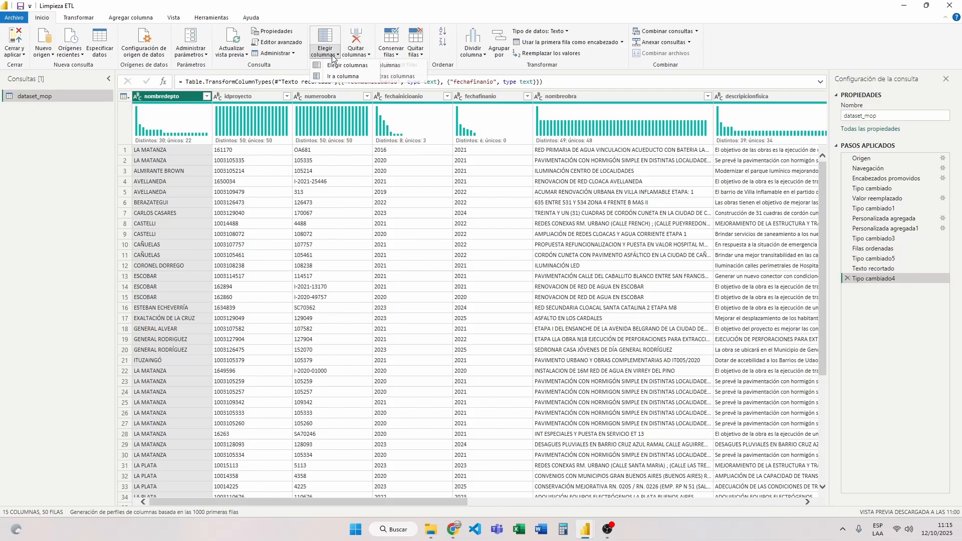
{"action": "left_click", "coordinate": [338, 65]}
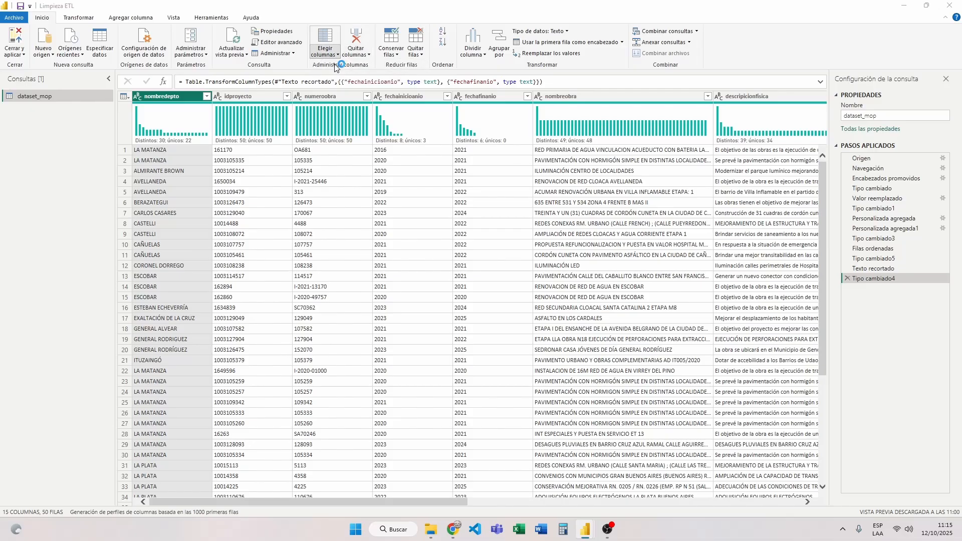
{"action": "left_click", "coordinate": [468, 172]}
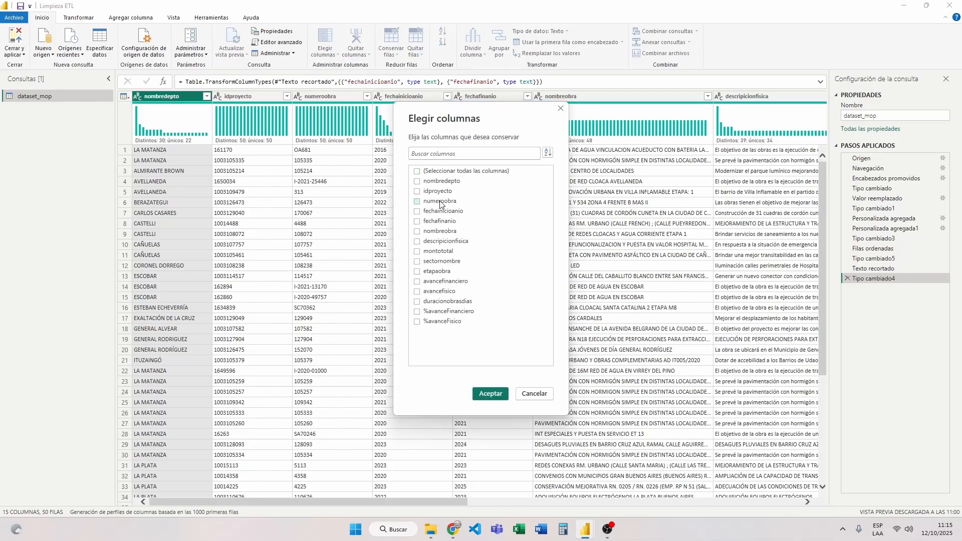
{"action": "left_click", "coordinate": [439, 203]}
{"action": "left_click", "coordinate": [439, 211]}
{"action": "left_click", "coordinate": [434, 222]}
{"action": "left_click", "coordinate": [494, 399]}
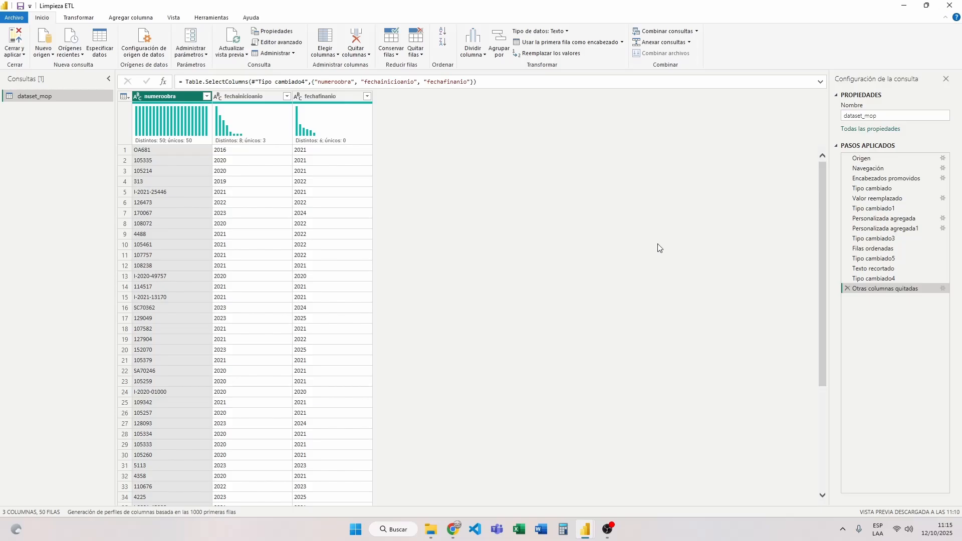
{"action": "left_click", "coordinate": [847, 289]}
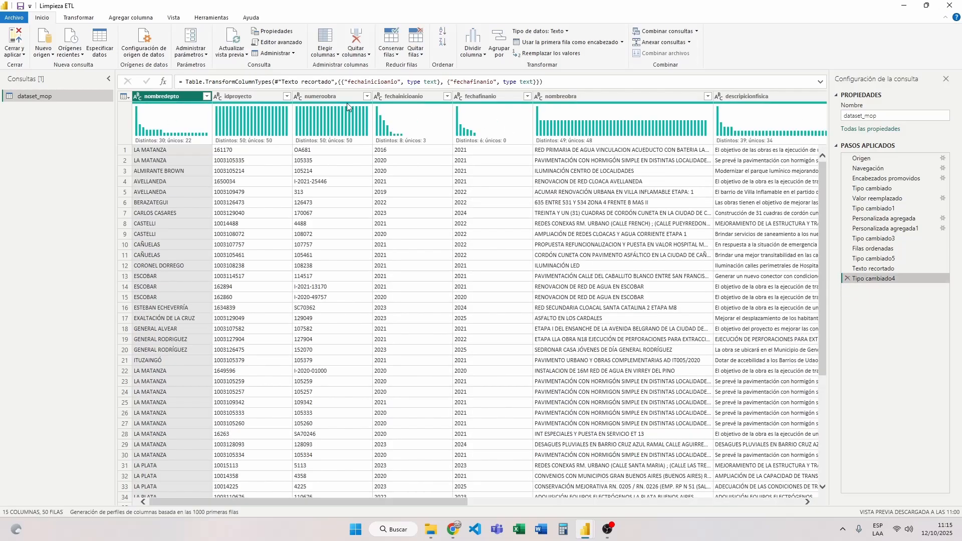
Step: Search for "nombre" in the Go to Column dialog of dataset_mop, and clear the search
{"action": "left_click", "coordinate": [334, 54]}
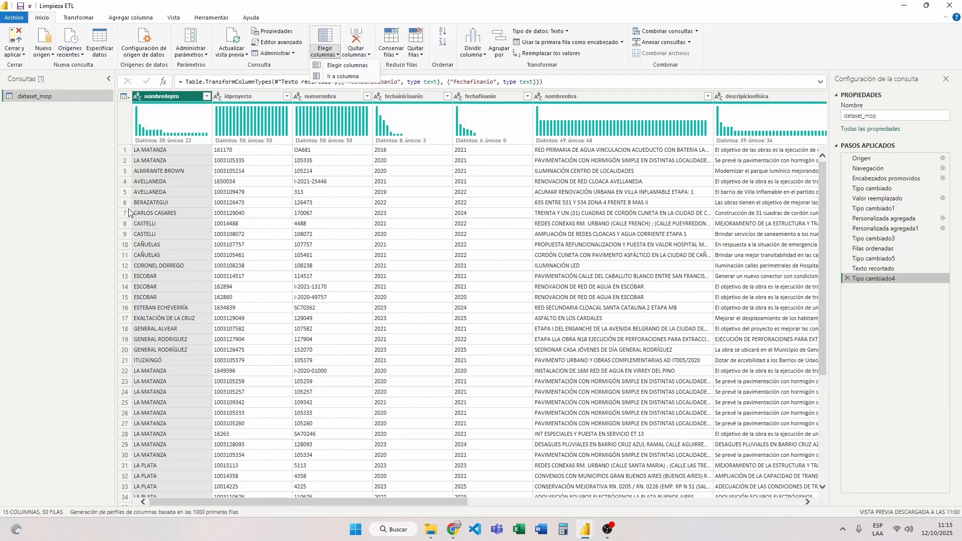
{"action": "left_click", "coordinate": [247, 501]}
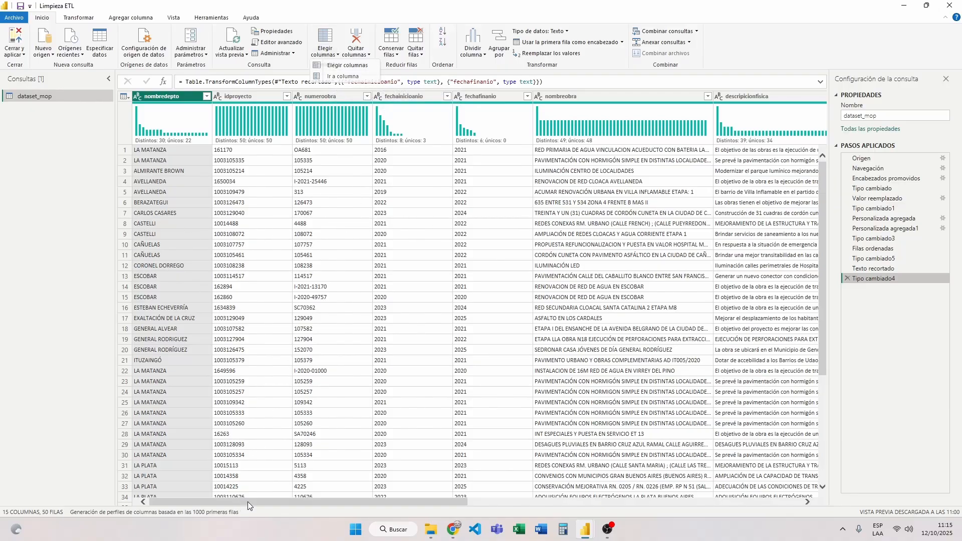
{"action": "left_click_drag", "start_coordinate": [312, 500], "coordinate": [333, 477]}
{"action": "left_click", "coordinate": [324, 52]}
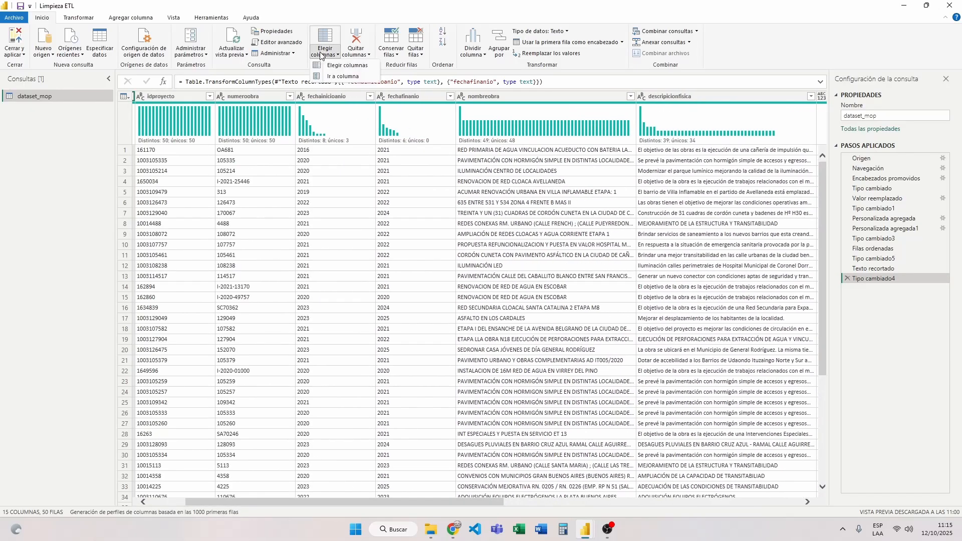
{"action": "left_click", "coordinate": [339, 77]}
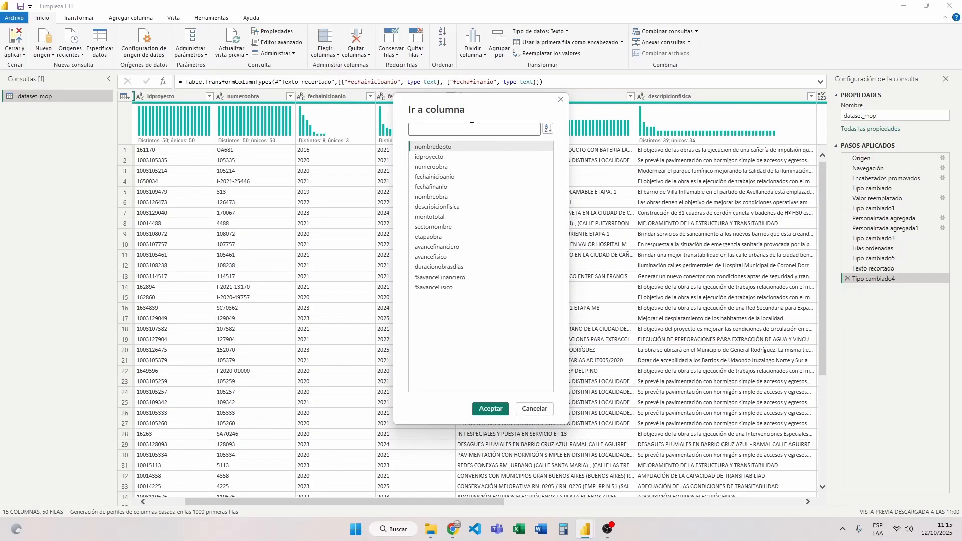
{"action": "type", "text": "nombre"}
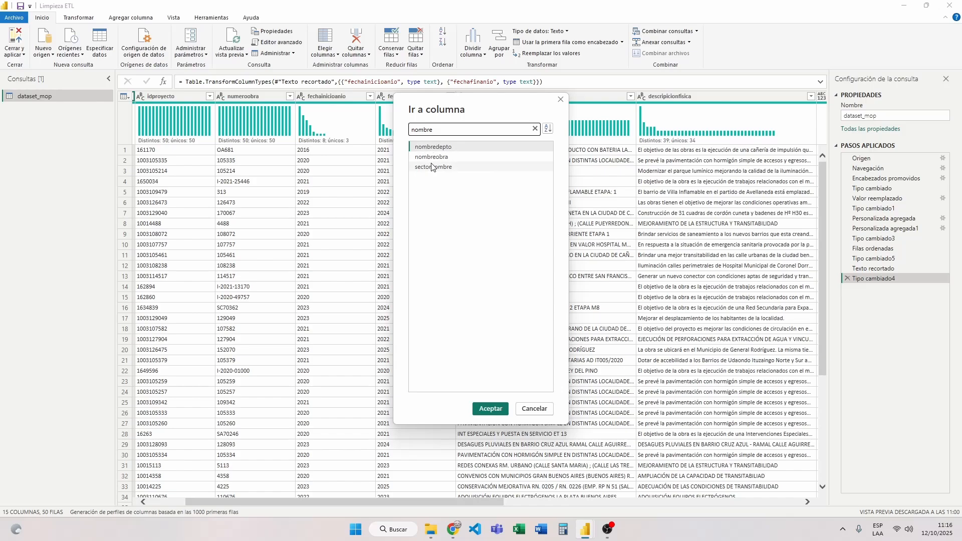
{"action": "left_click", "coordinate": [535, 129]}
Step: Sort the Go to Column list by name and go to the etapaobra column of dataset_mop
{"action": "left_click", "coordinate": [547, 129]}
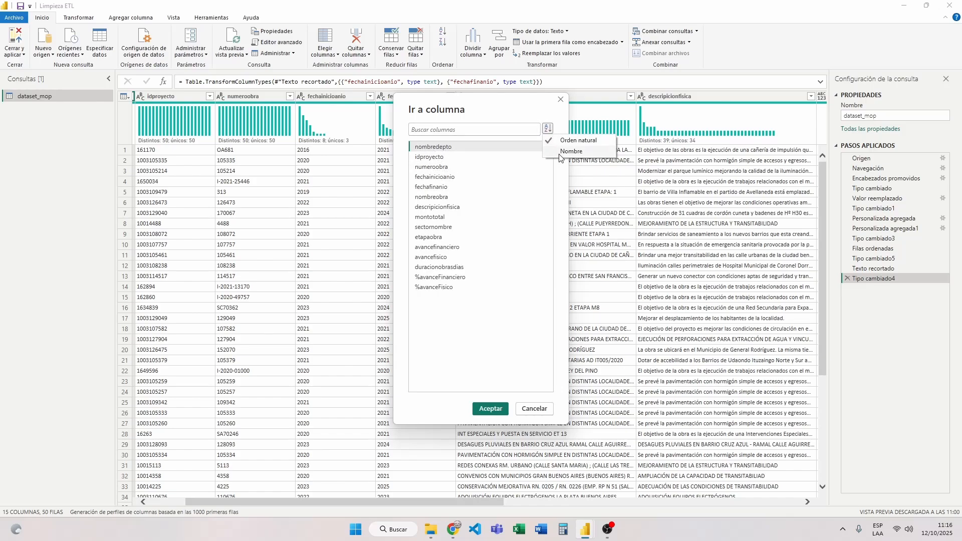
{"action": "left_click", "coordinate": [560, 151]}
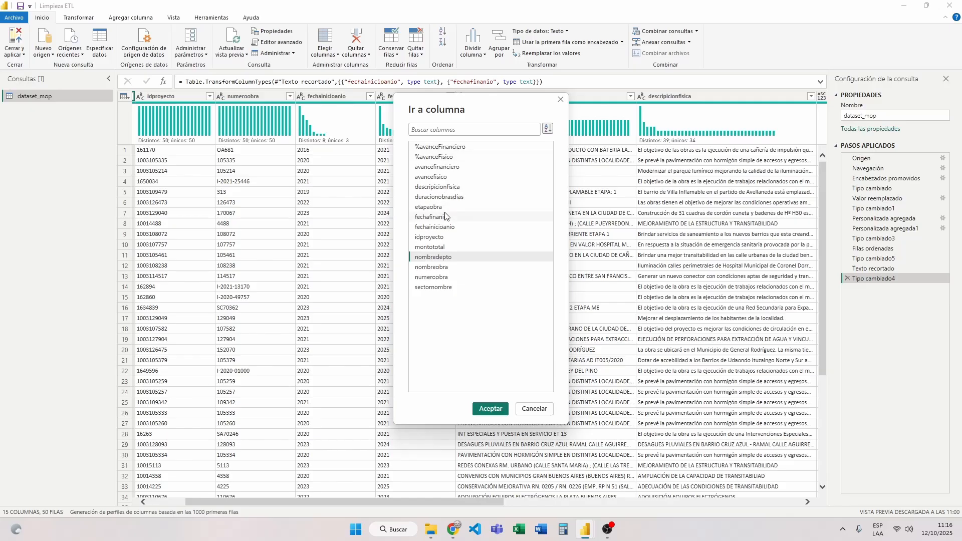
{"action": "left_click", "coordinate": [439, 207]}
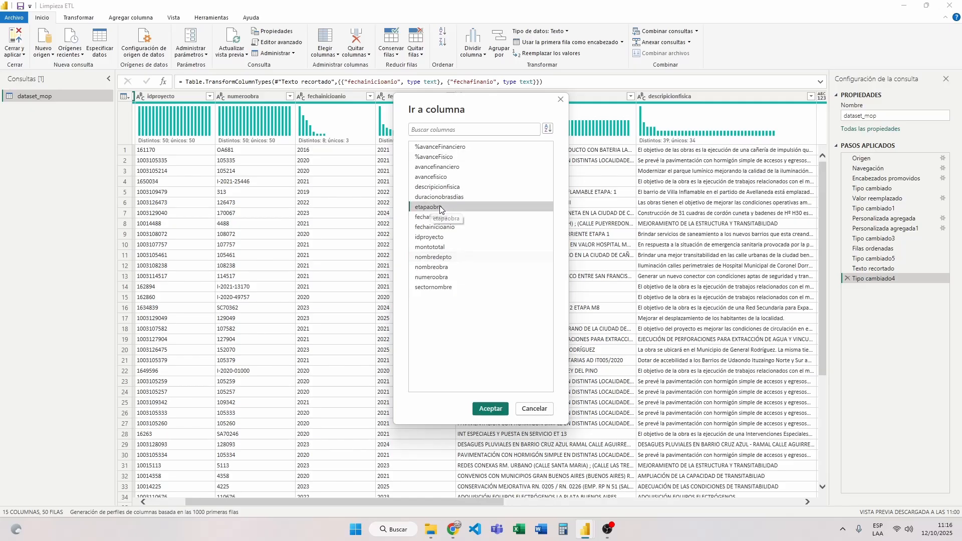
{"action": "left_click", "coordinate": [490, 410]}
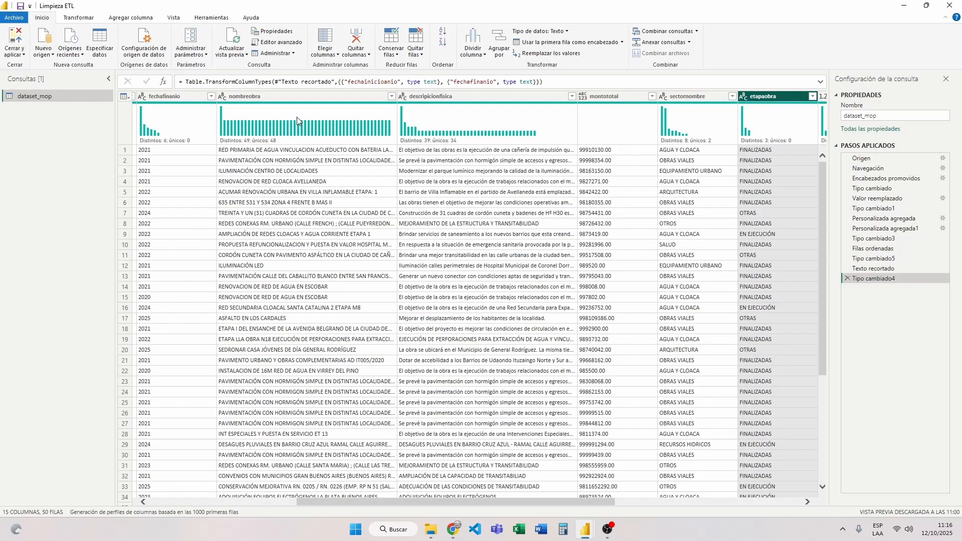
Step: Remove the etapaobra column from dataset_mop, review the resulting formula, and delete the resulting applied step
{"action": "left_click", "coordinate": [361, 52]}
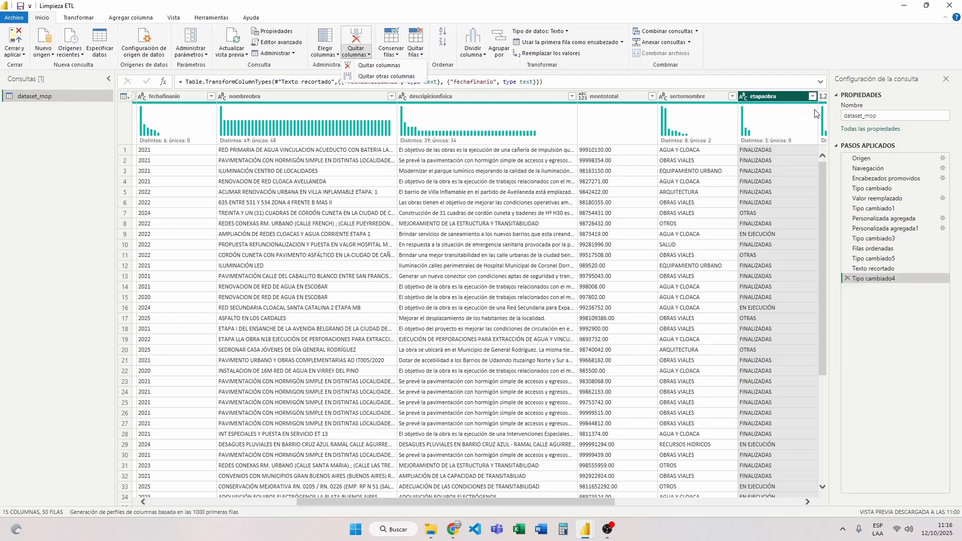
{"action": "left_click", "coordinate": [370, 65]}
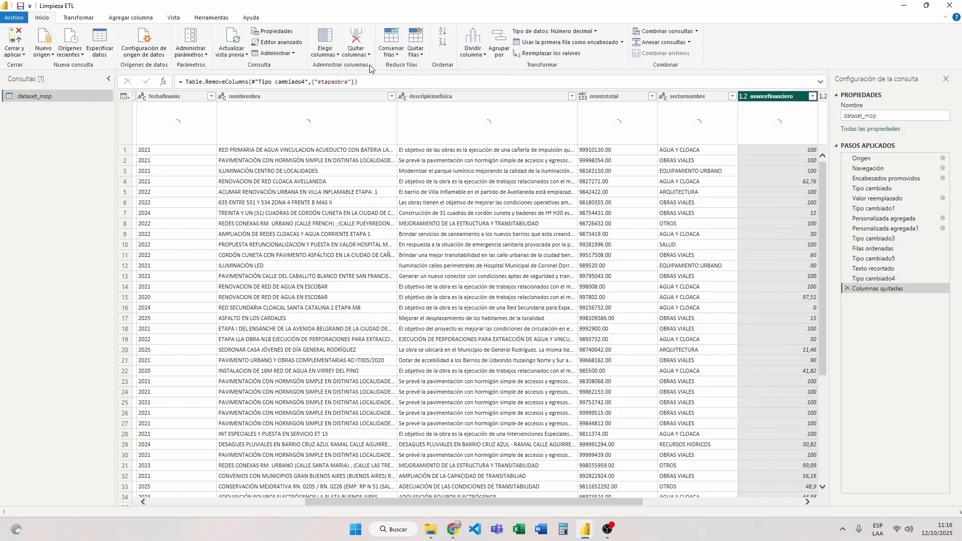
{"action": "left_click_drag", "start_coordinate": [185, 81], "coordinate": [249, 83]}
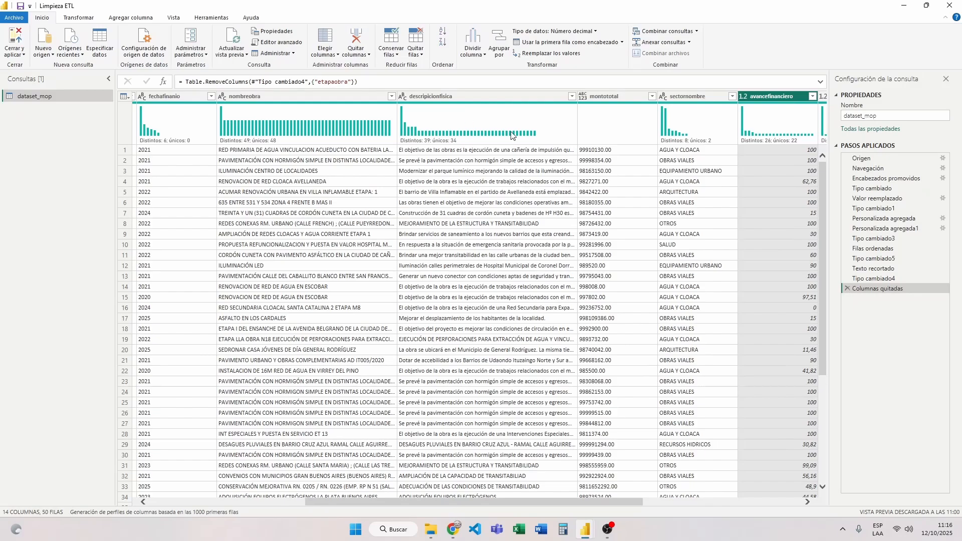
{"action": "left_click", "coordinate": [847, 289]}
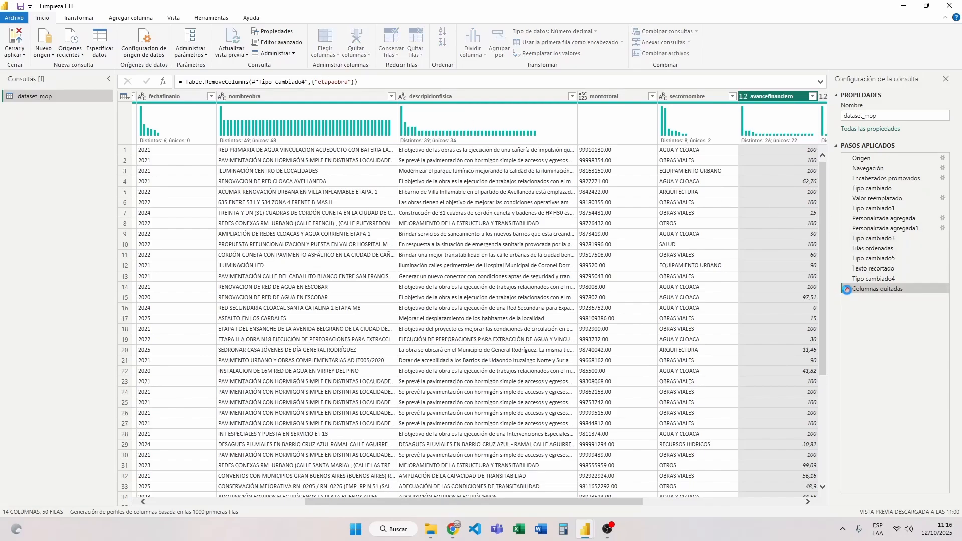
Step: Remove the descripicionfisica, montototal and sectornombre columns together, review the column names in the formula, and delete the resulting applied step
{"action": "left_click", "coordinate": [536, 97]}
{"action": "left_click", "coordinate": [610, 95], "text": "ctrl"}
{"action": "left_click", "coordinate": [691, 95], "text": "ctrl"}
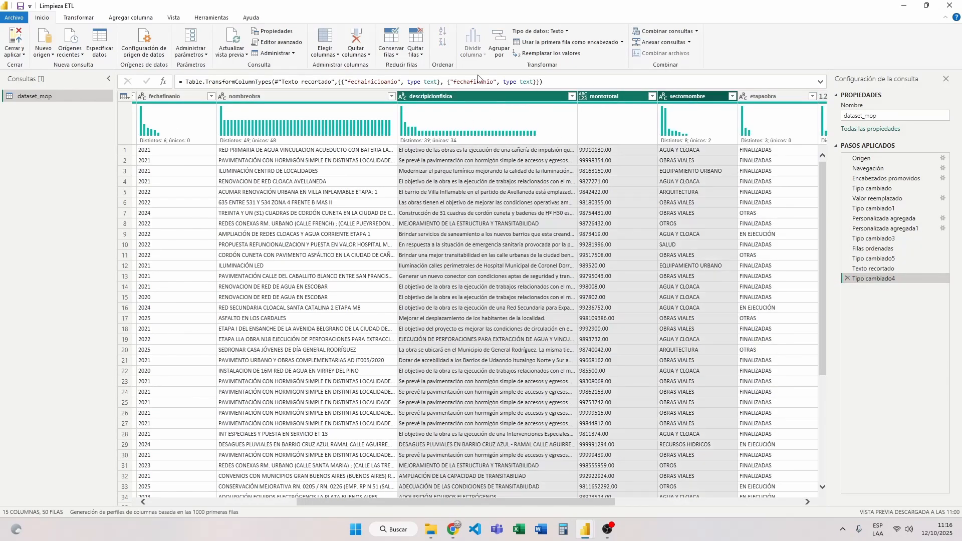
{"action": "left_click", "coordinate": [355, 51]}
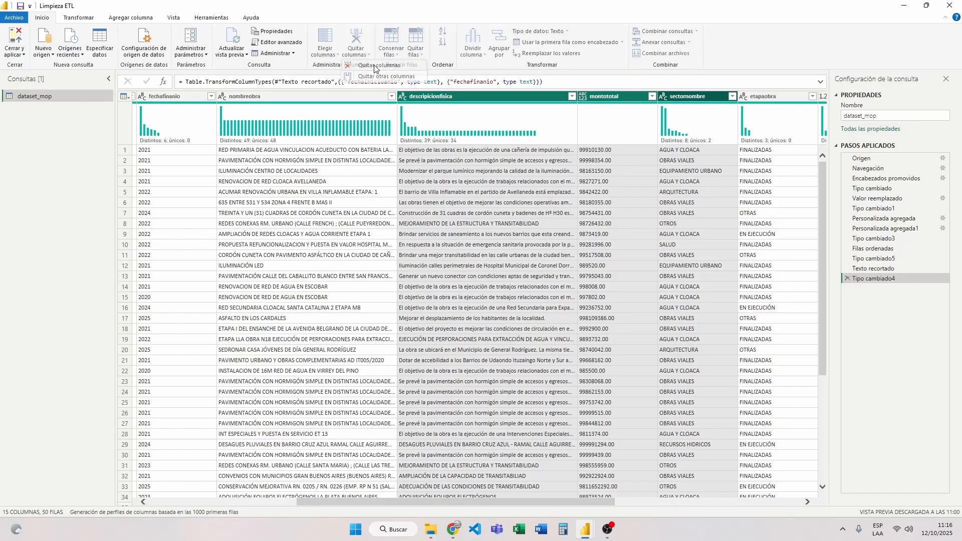
{"action": "left_click", "coordinate": [374, 65]}
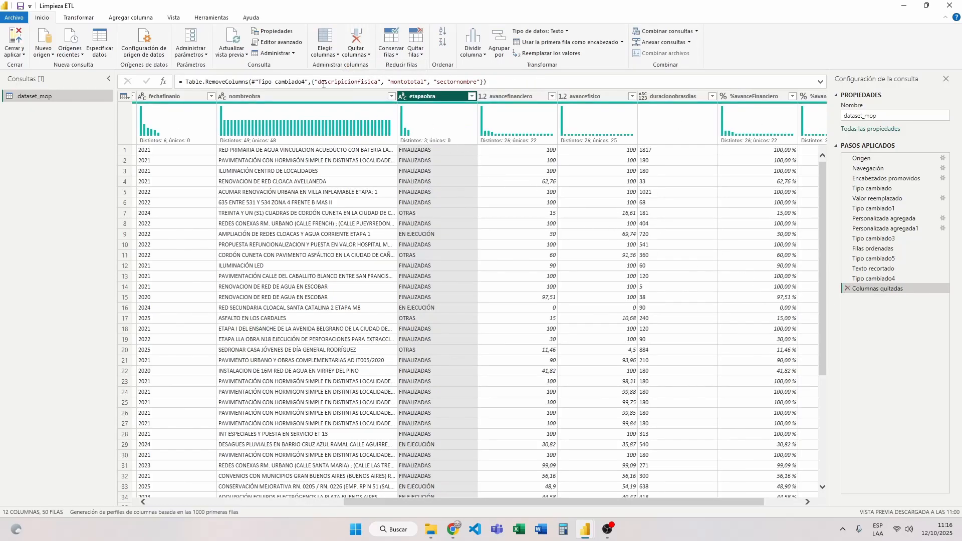
{"action": "left_click_drag", "start_coordinate": [318, 81], "coordinate": [480, 81]}
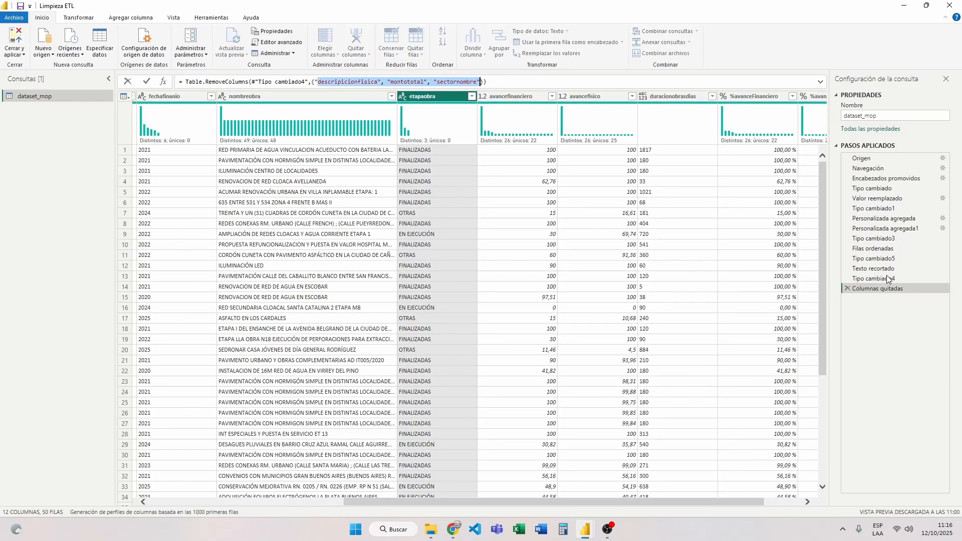
{"action": "left_click", "coordinate": [848, 290]}
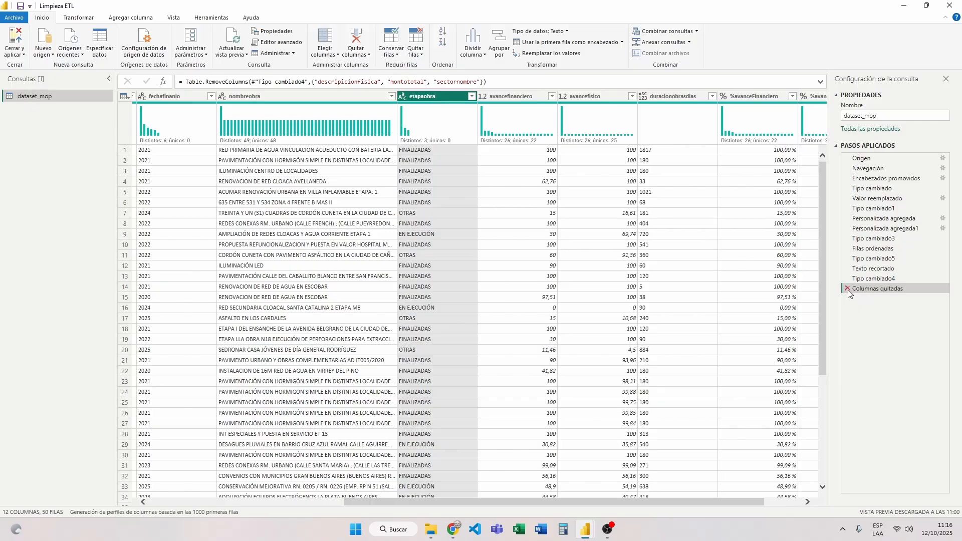
{"action": "left_click", "coordinate": [848, 289]}
Step: Review the column-removal options for descripicionfisica alone and for nombreobra with descripicionfisica, without applying any
{"action": "right_click", "coordinate": [446, 98]}
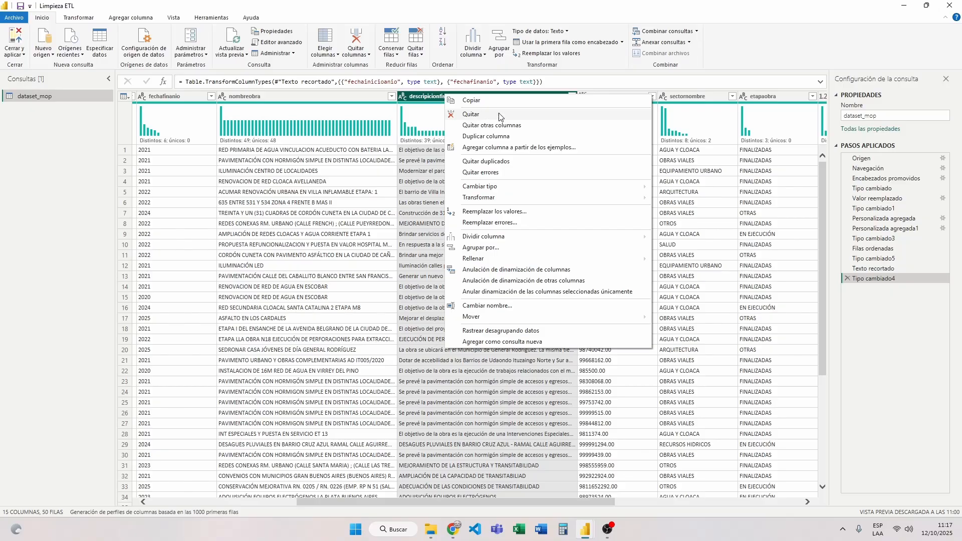
{"action": "left_click", "coordinate": [350, 103]}
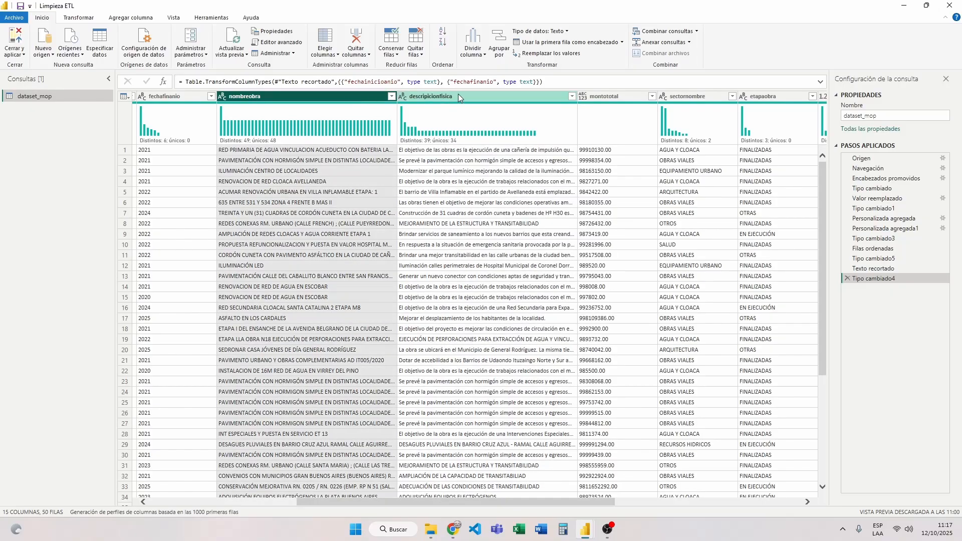
{"action": "left_click", "coordinate": [466, 99], "text": "ctrl"}
{"action": "right_click", "coordinate": [468, 102]}
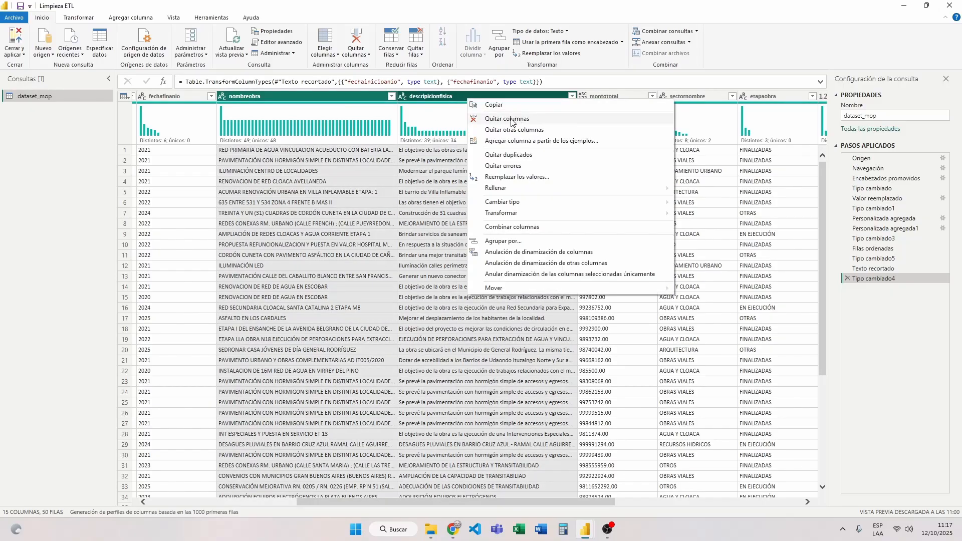
{"action": "left_click", "coordinate": [426, 100]}
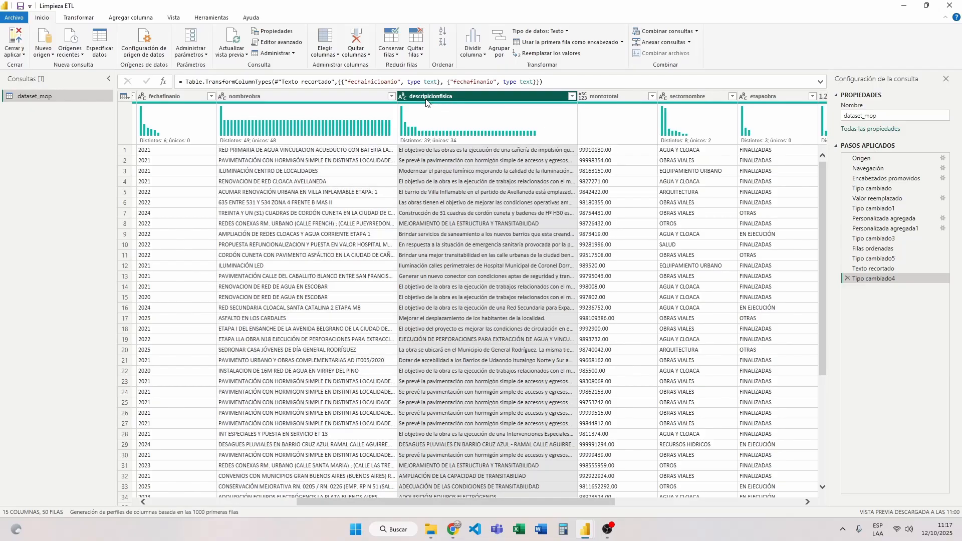
Step: Keep only numeroobra, fechainicioanio and fechafinanio with Remove Other Columns, review the formula, and delete the resulting applied step
{"action": "left_click", "coordinate": [426, 55]}
{"action": "left_click", "coordinate": [391, 98]}
{"action": "left_click", "coordinate": [365, 55]}
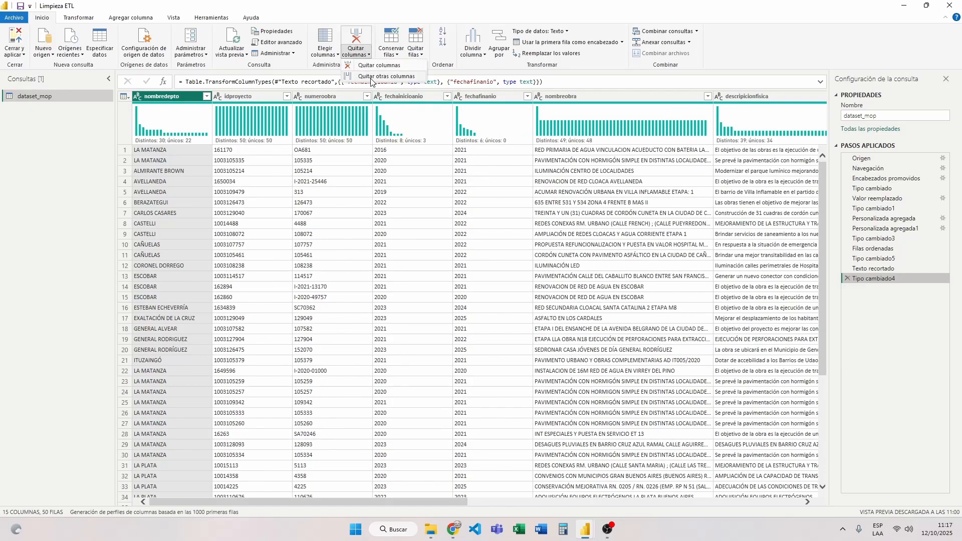
{"action": "left_click", "coordinate": [351, 98]}
{"action": "left_click", "coordinate": [345, 96]}
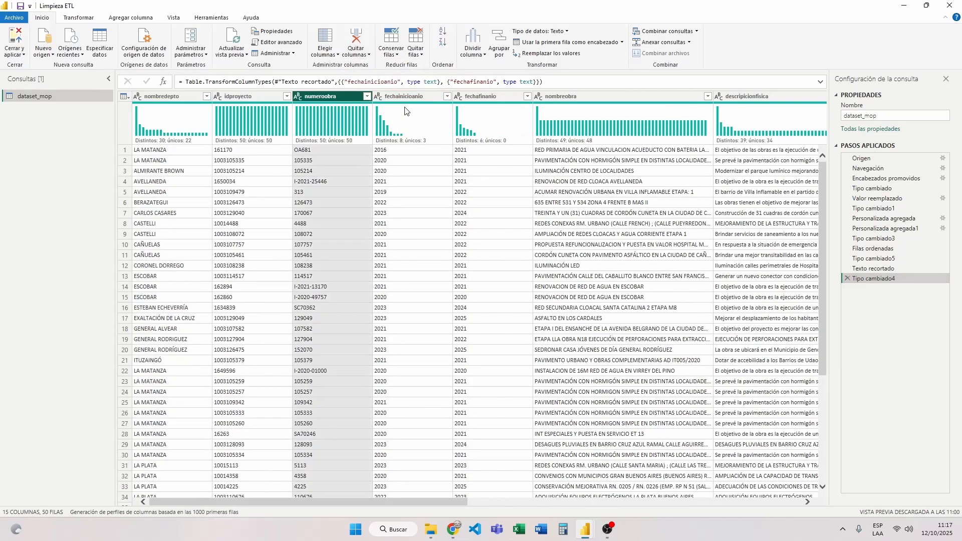
{"action": "left_click", "coordinate": [427, 95], "text": "ctrl"}
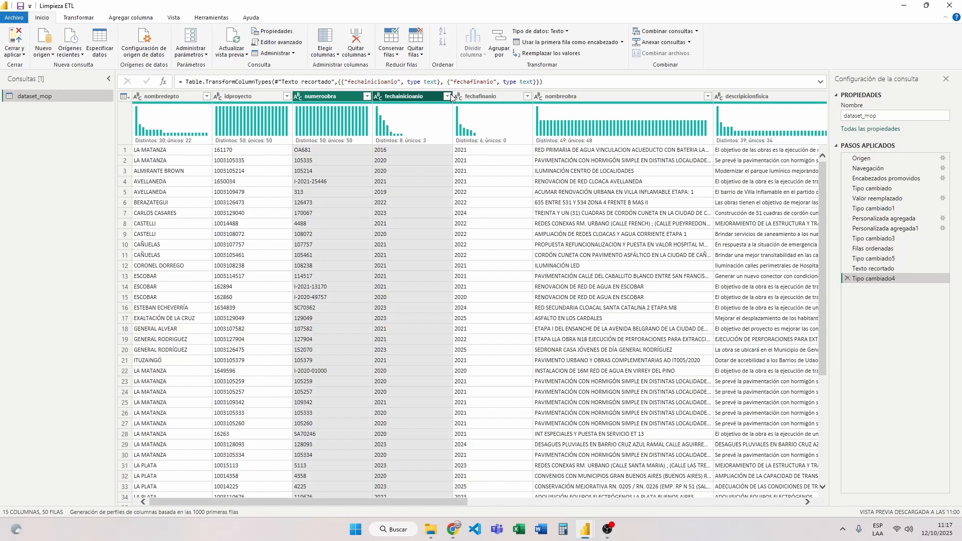
{"action": "left_click", "coordinate": [483, 96], "text": "ctrl"}
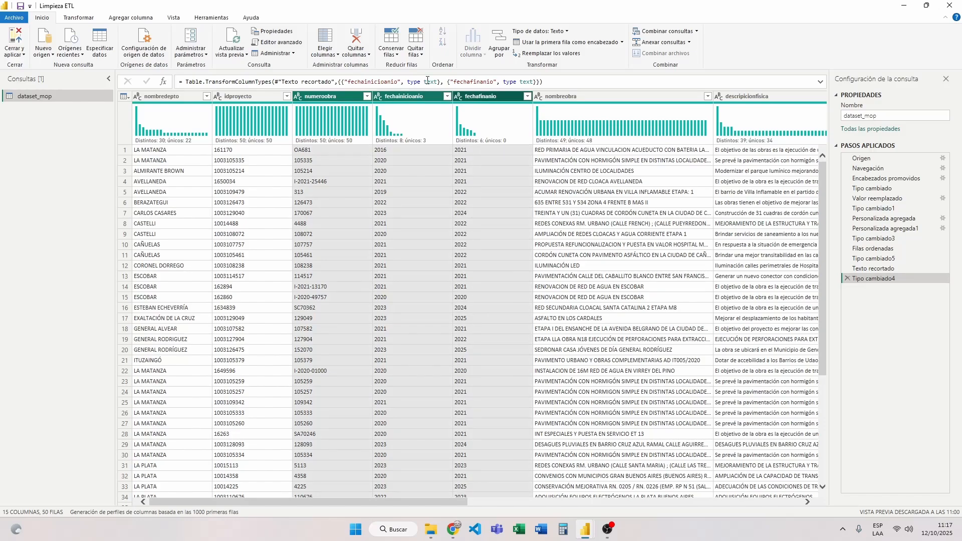
{"action": "left_click", "coordinate": [367, 55]}
{"action": "left_click", "coordinate": [368, 76]}
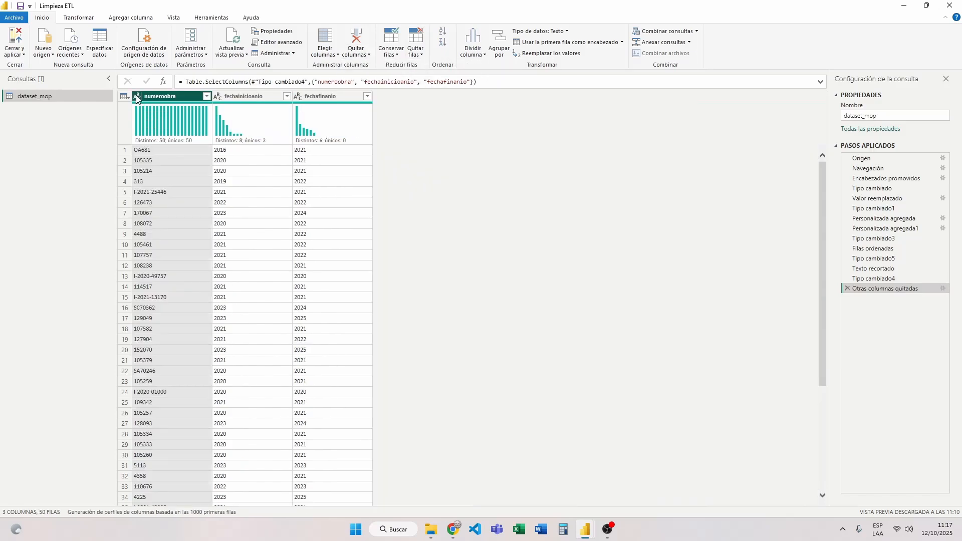
{"action": "left_click_drag", "start_coordinate": [318, 81], "coordinate": [467, 82]}
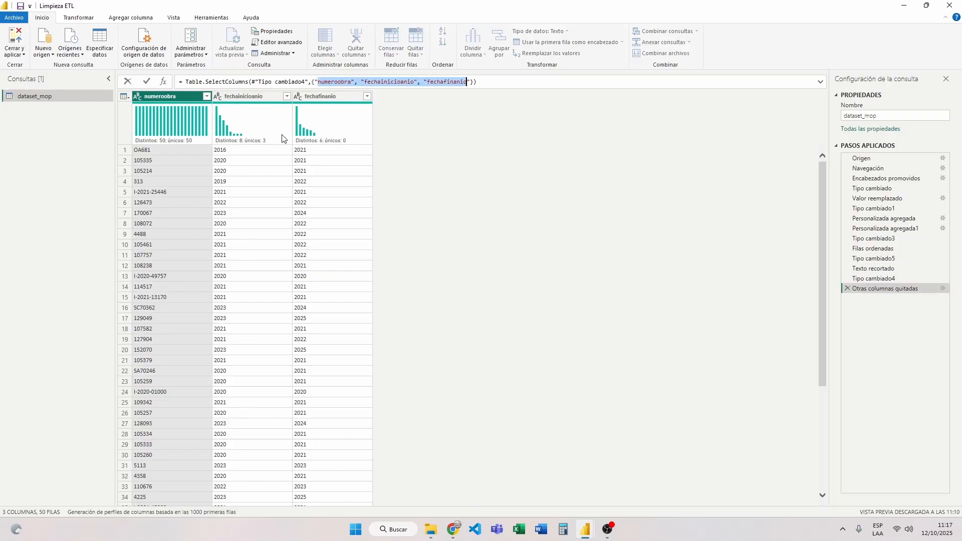
{"action": "left_click", "coordinate": [848, 289]}
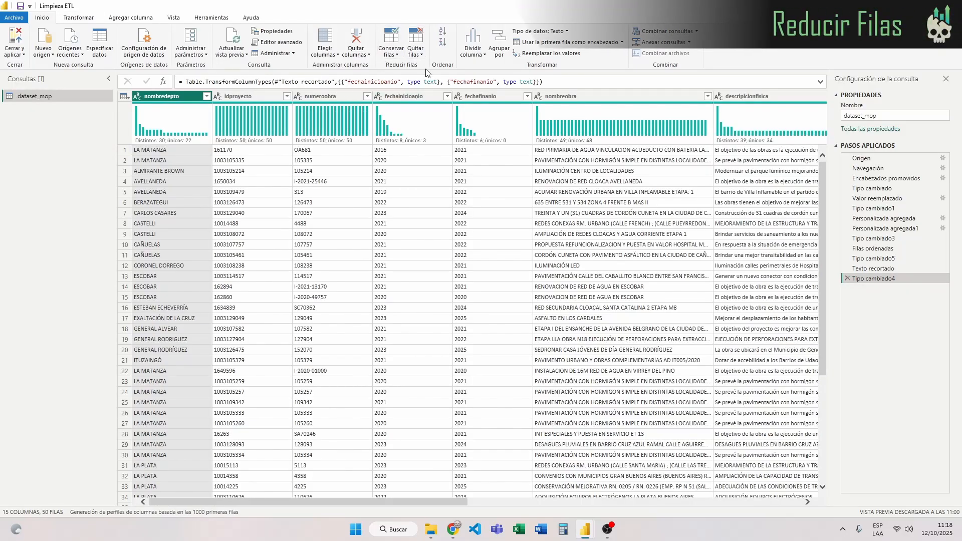
Step: Review the Keep Rows options, keep only the top 2 rows of dataset_mop, and remove the resulting applied step
{"action": "left_click", "coordinate": [396, 53]}
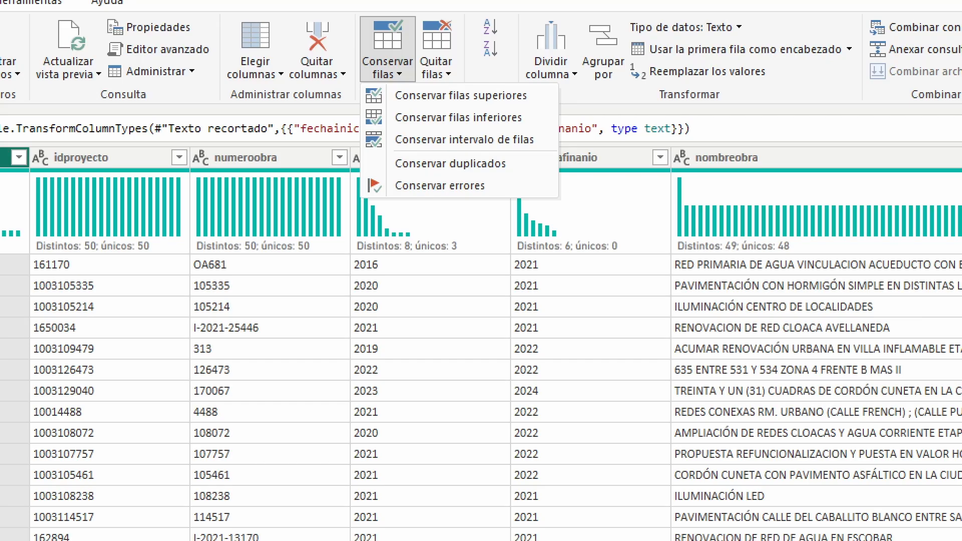
{"action": "left_click", "coordinate": [263, 262]}
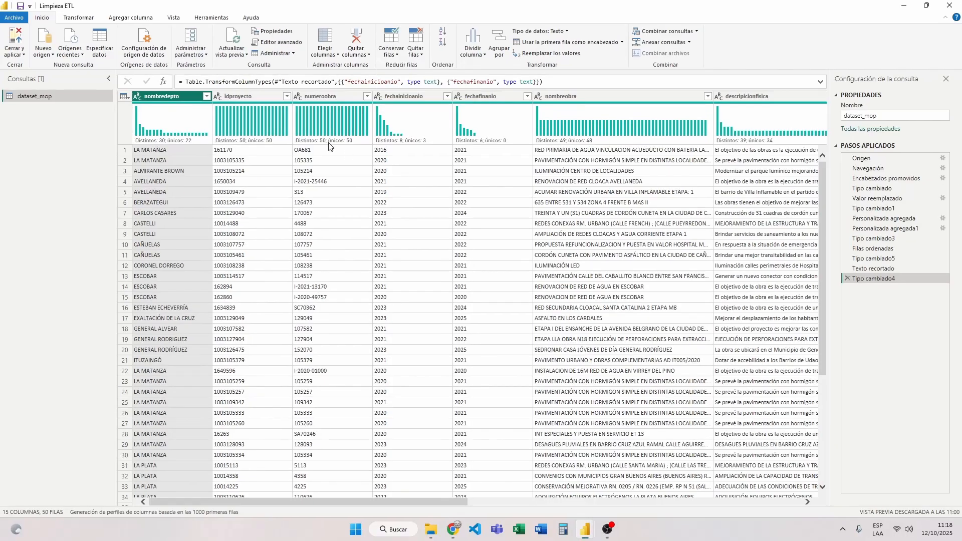
{"action": "left_click", "coordinate": [390, 51]}
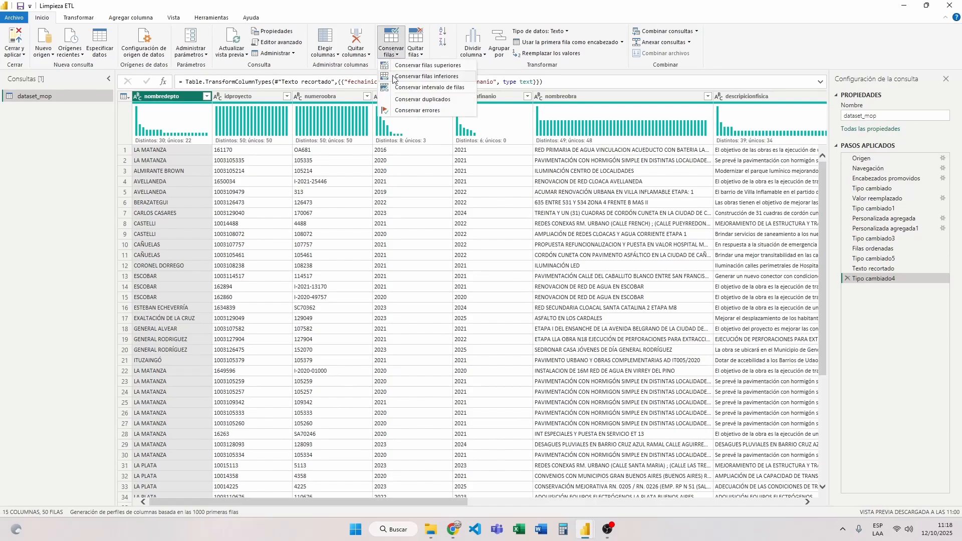
{"action": "left_click", "coordinate": [414, 66]}
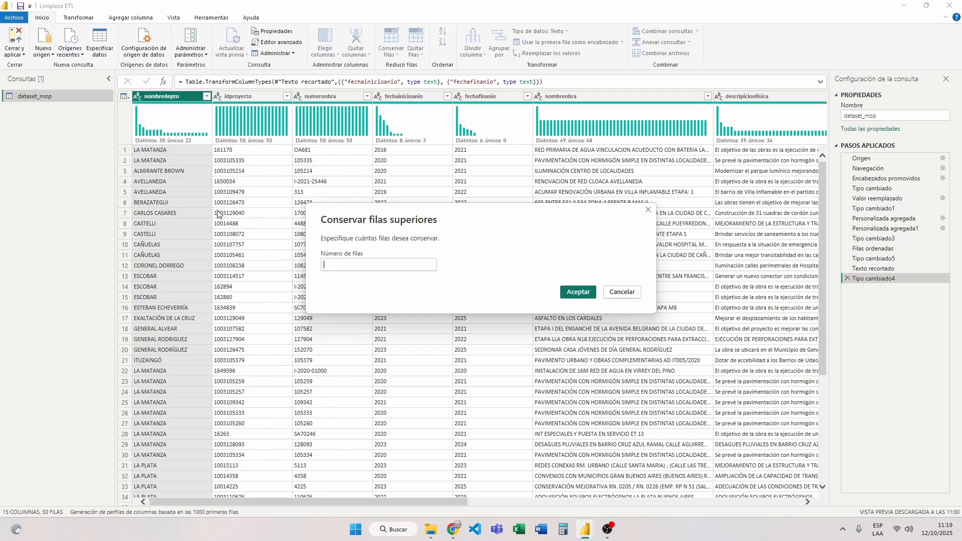
{"action": "left_click", "coordinate": [354, 267]}
{"action": "type", "text": "2"}
{"action": "left_click", "coordinate": [579, 293]}
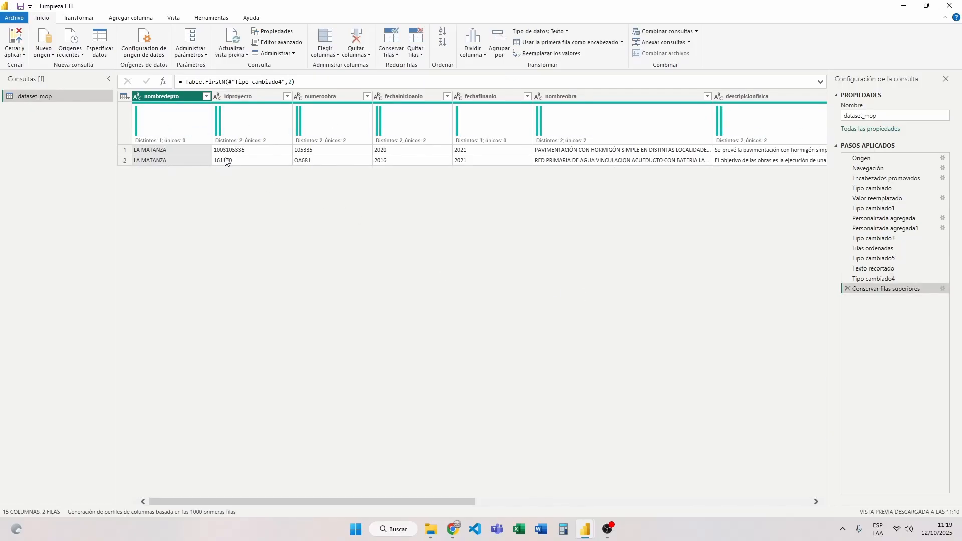
{"action": "key", "text": "ctrl+z"}
Step: Keep only the bottom 2 rows of dataset_mop, and delete the resulting applied step
{"action": "left_click", "coordinate": [390, 50]}
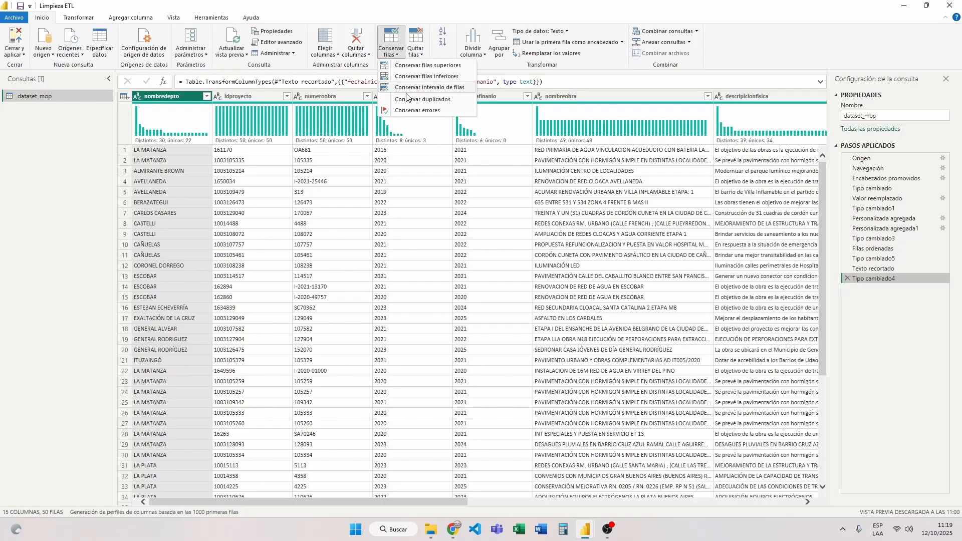
{"action": "left_click", "coordinate": [427, 76]}
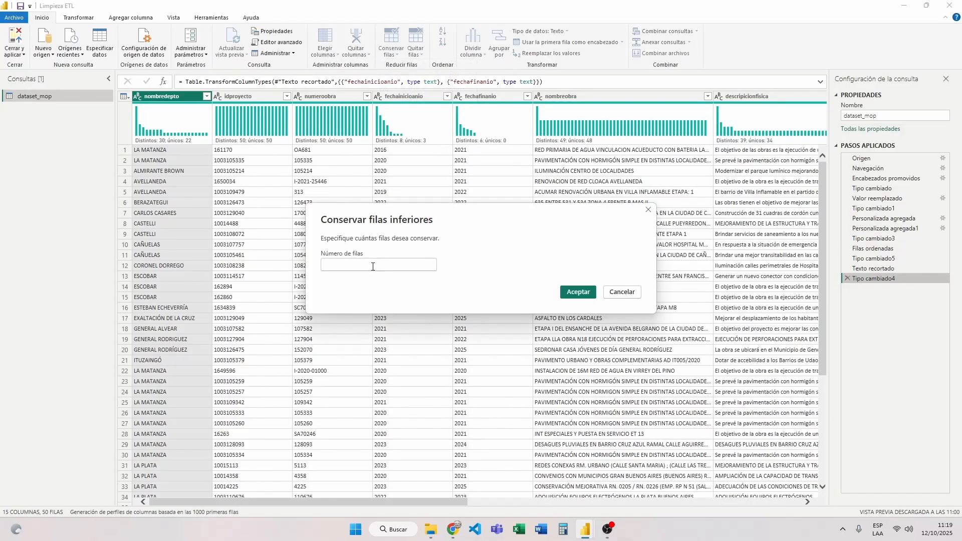
{"action": "type", "text": "2"}
{"action": "left_click", "coordinate": [578, 292]}
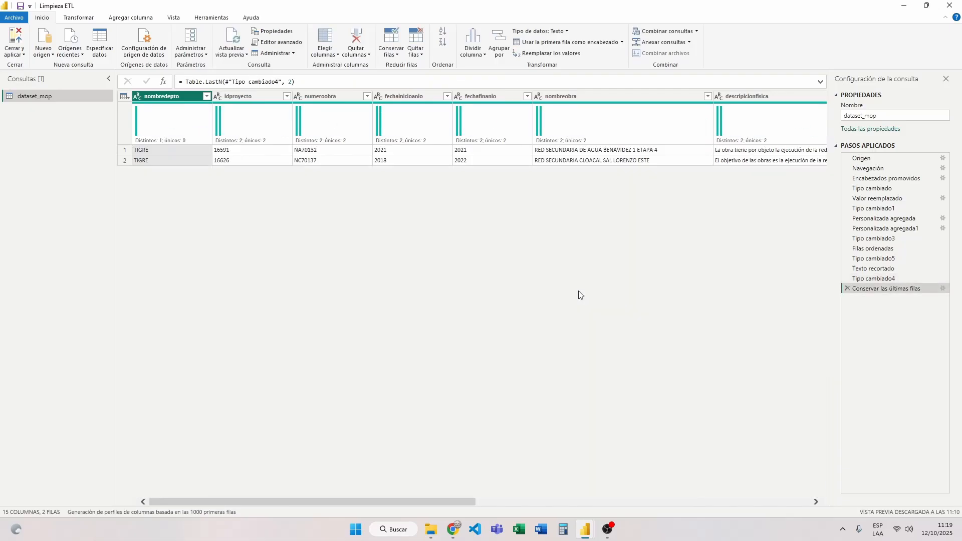
{"action": "left_click", "coordinate": [847, 288]}
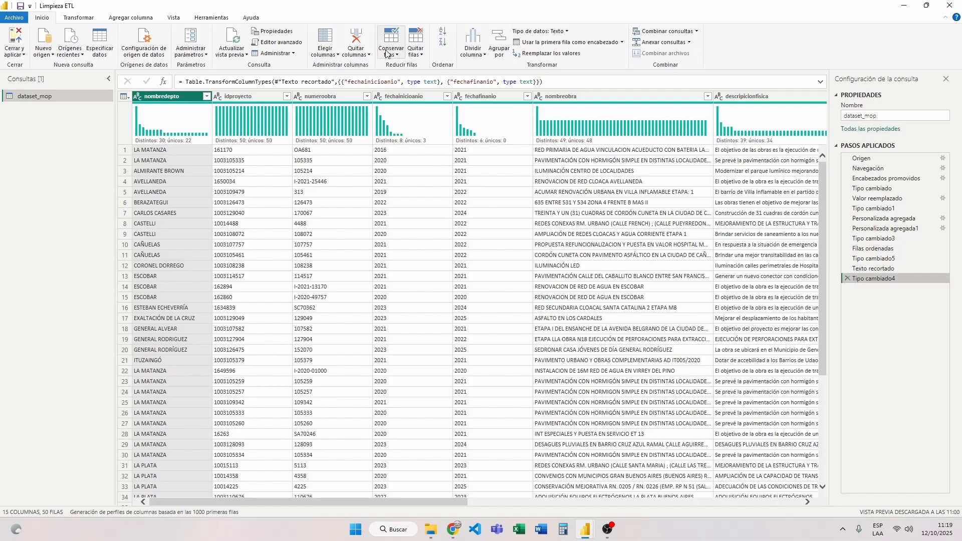
Step: Keep a range of 80 rows starting at row 5 of dataset_mop, and review the first and last rows kept
{"action": "left_click", "coordinate": [394, 56]}
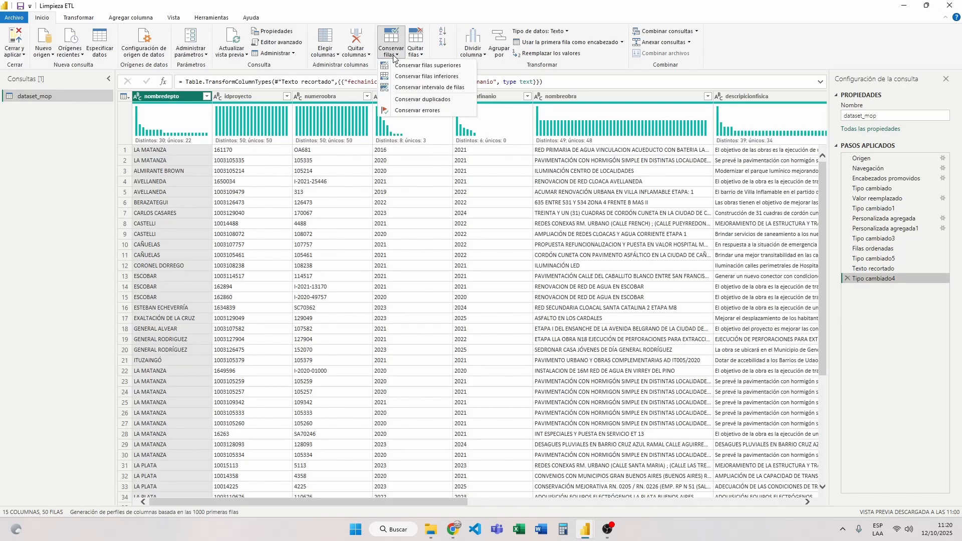
{"action": "left_click", "coordinate": [417, 87]}
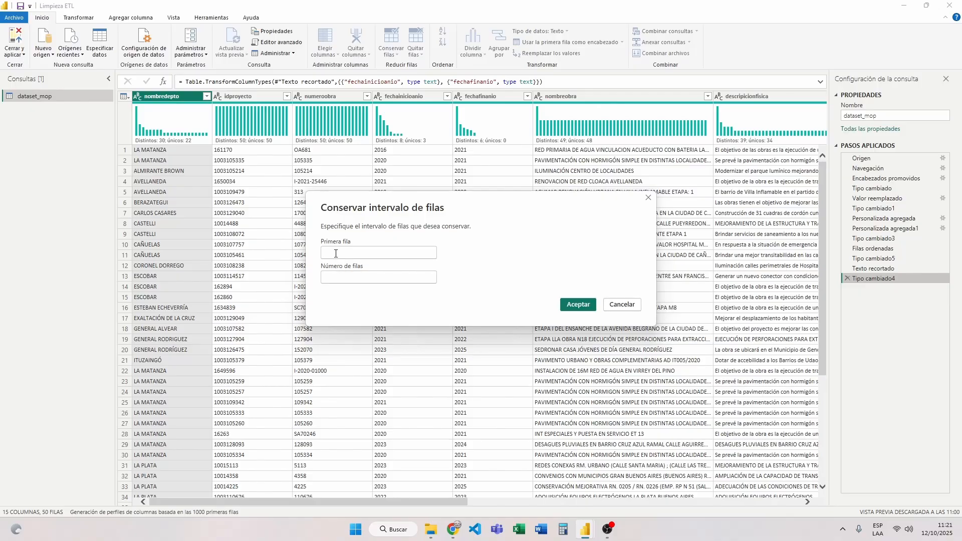
{"action": "left_click", "coordinate": [337, 254]}
{"action": "type", "text": "5"}
{"action": "left_click", "coordinate": [336, 278]}
{"action": "type", "text": "80"}
{"action": "left_click", "coordinate": [577, 305]}
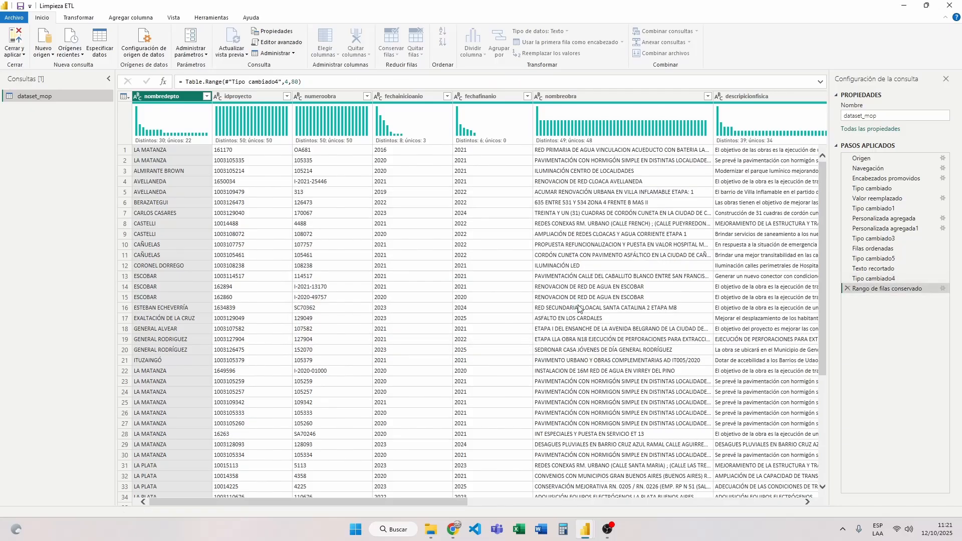
{"action": "scroll", "coordinate": [302, 182], "scroll_direction": "down", "scroll_amount": 5}
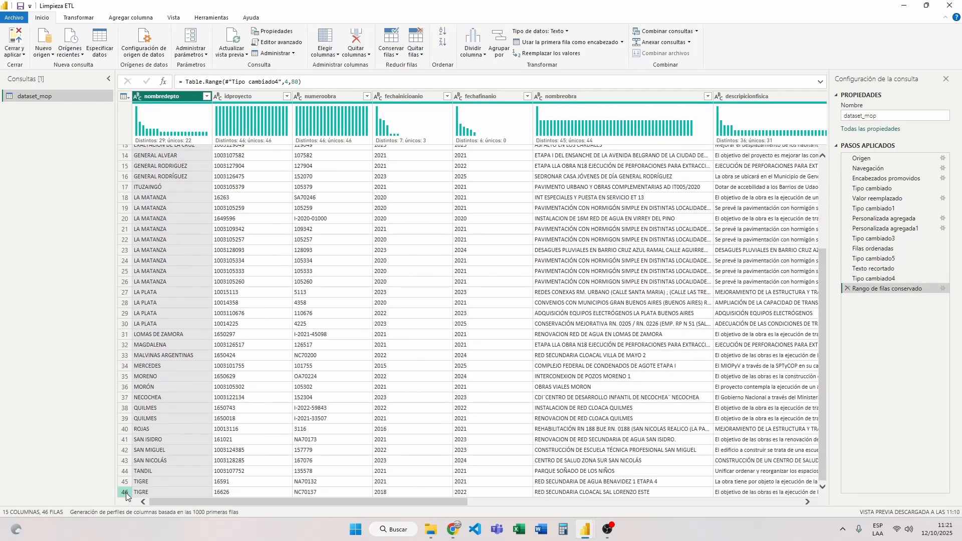
{"action": "scroll", "coordinate": [184, 335], "scroll_direction": "up", "scroll_amount": 4}
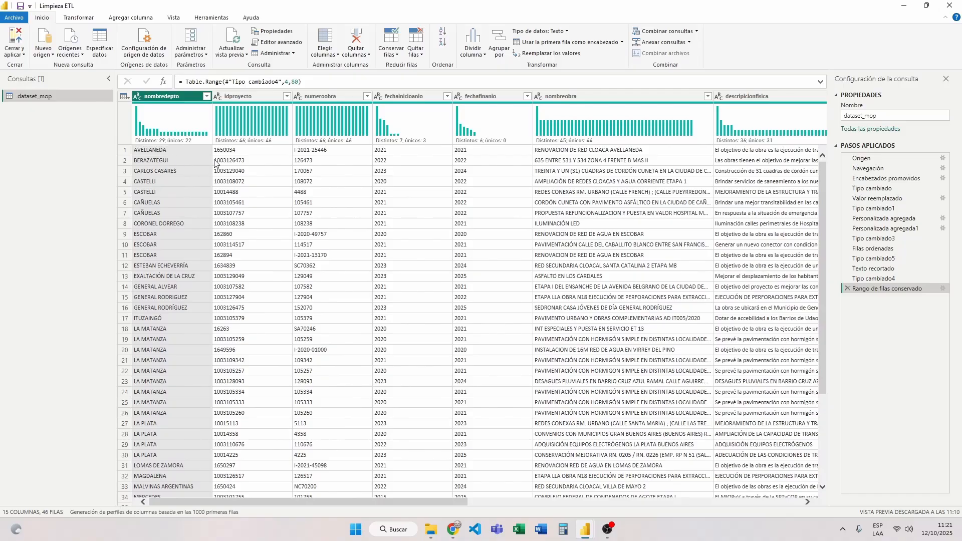
{"action": "scroll", "coordinate": [335, 196], "scroll_direction": "down", "scroll_amount": 4}
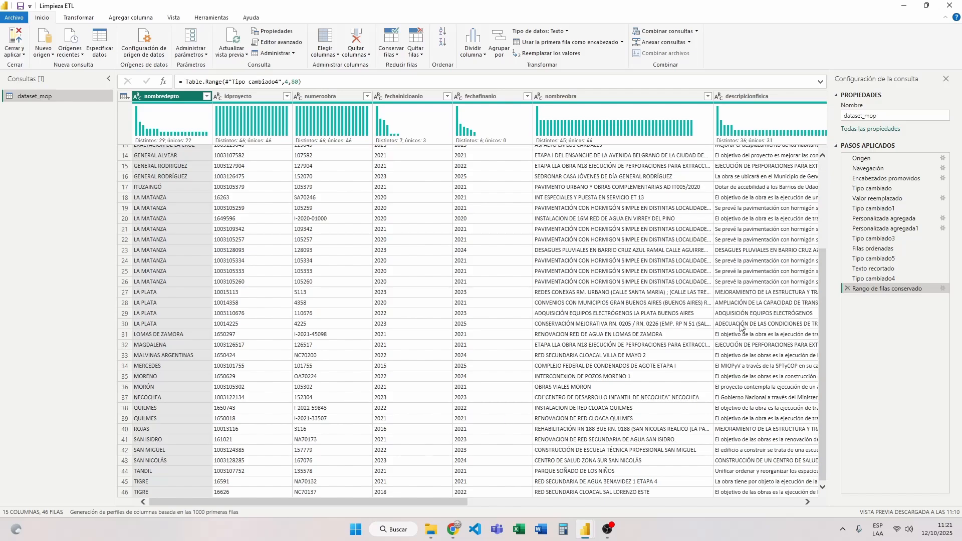
Step: Edit the kept row range step to set its number of rows to 20
{"action": "left_click", "coordinate": [943, 289]}
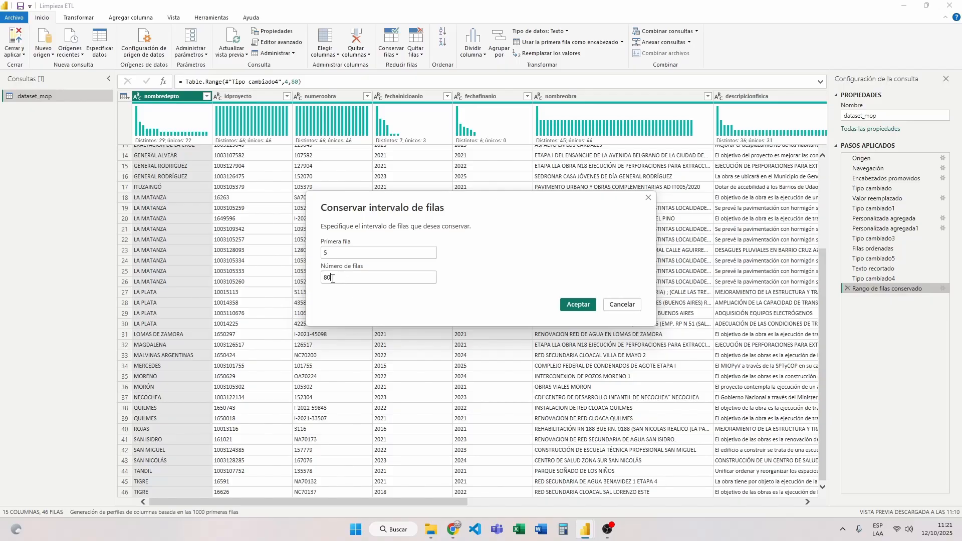
{"action": "left_click_drag", "start_coordinate": [332, 279], "coordinate": [281, 280]}
{"action": "type", "text": "20"}
{"action": "left_click", "coordinate": [579, 305]}
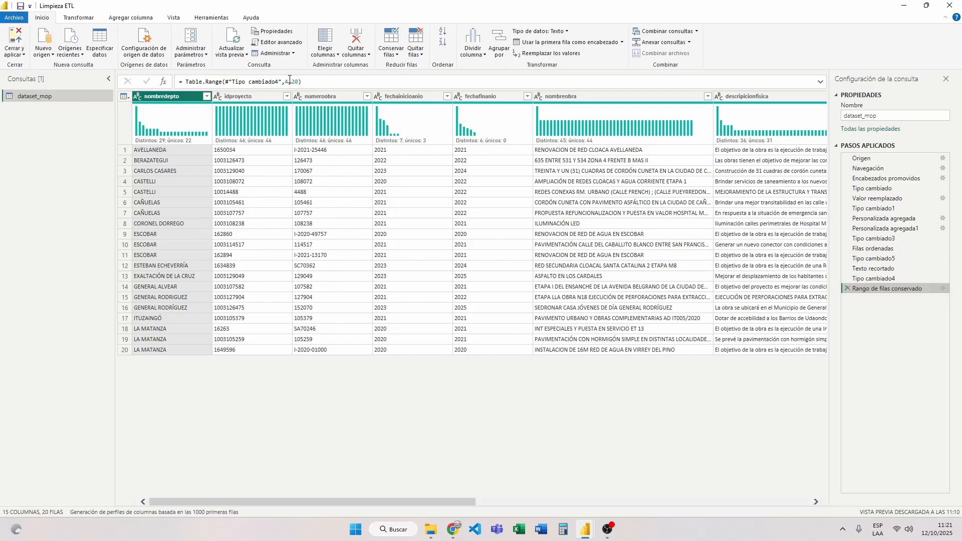
Step: Compare the start offset in the Table.Range formula with the first-row setting of the kept row range, leaving the settings unchanged
{"action": "left_click_drag", "start_coordinate": [284, 80], "coordinate": [290, 80]}
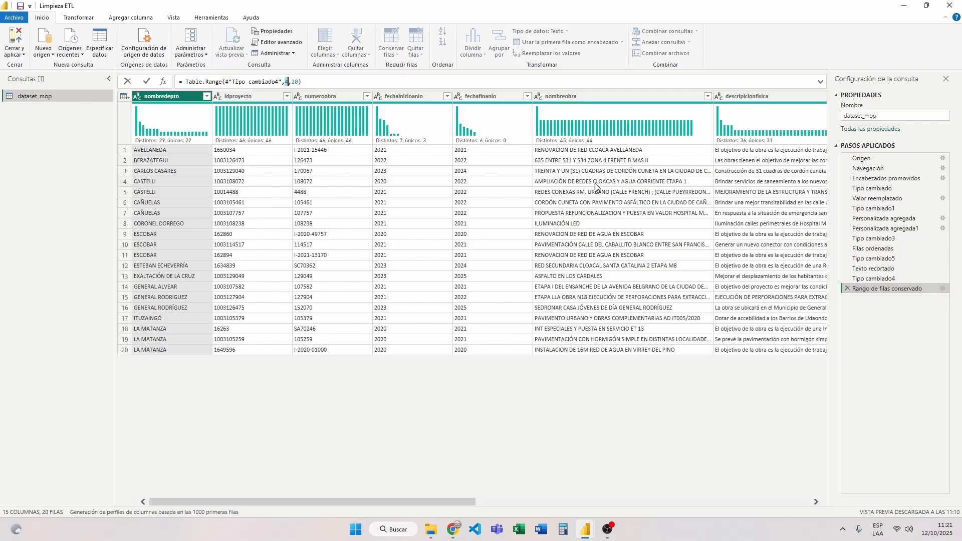
{"action": "left_click", "coordinate": [943, 289]}
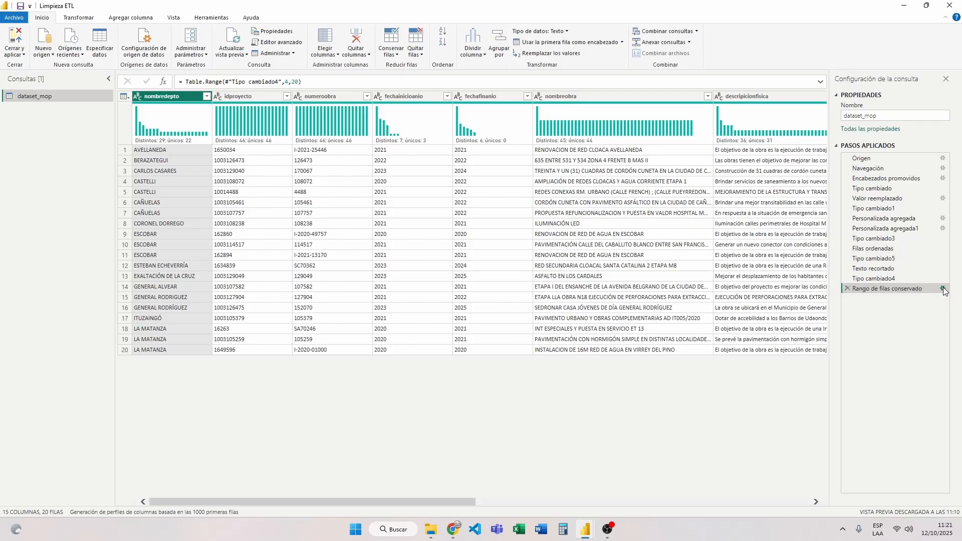
{"action": "left_click", "coordinate": [943, 289]}
{"action": "left_click_drag", "start_coordinate": [349, 255], "coordinate": [317, 258]}
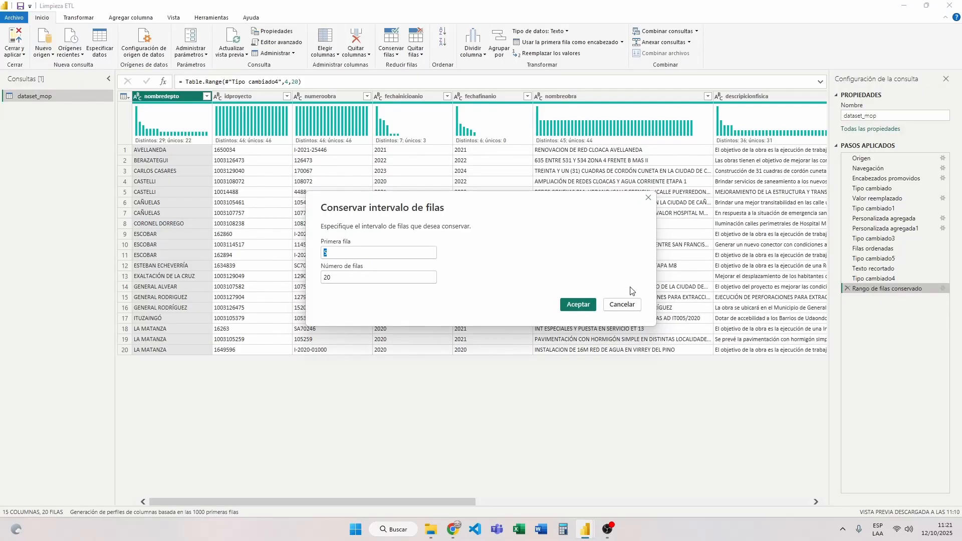
{"action": "left_click", "coordinate": [620, 304]}
Step: Change the start offset in the Table.Range formula to 0, and check the matching first-row setting of the step
{"action": "left_click", "coordinate": [289, 81]}
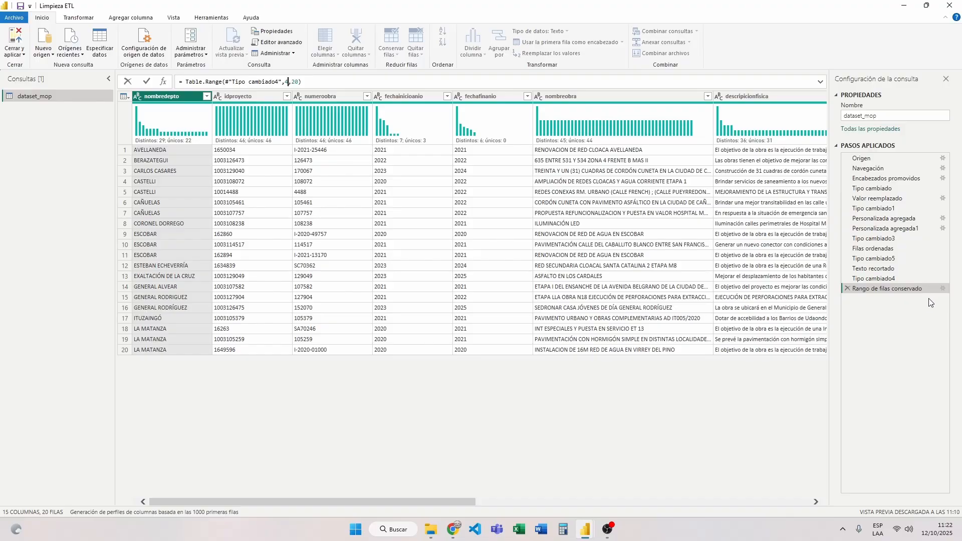
{"action": "left_click", "coordinate": [943, 289]}
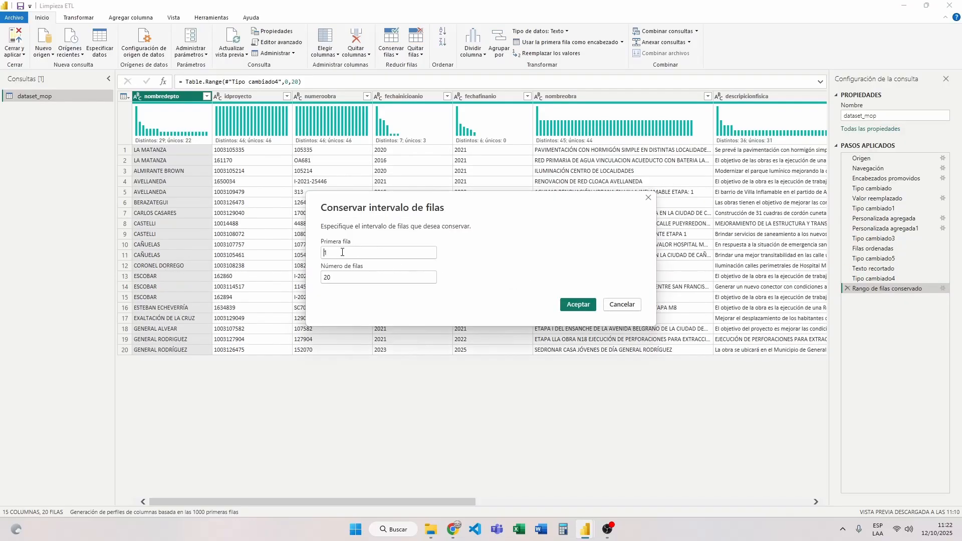
{"action": "left_click", "coordinate": [622, 305]}
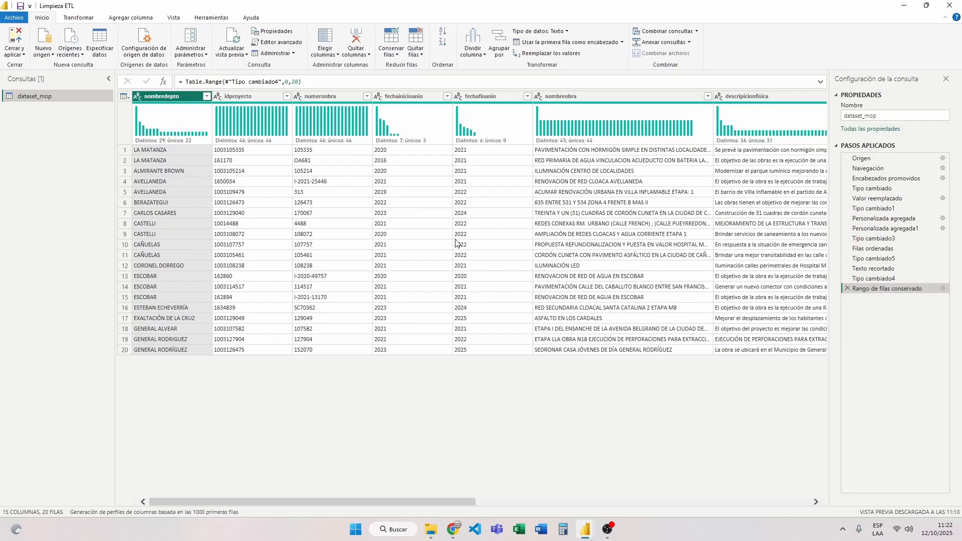
{"action": "double_click", "coordinate": [286, 81]}
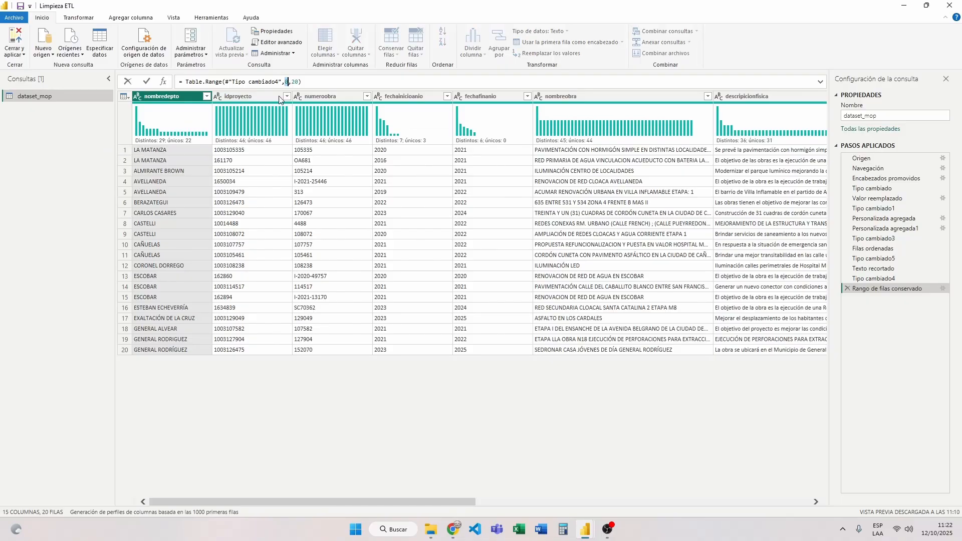
Step: Add an index column starting from 1 to dataset_mop
{"action": "left_click", "coordinate": [416, 50]}
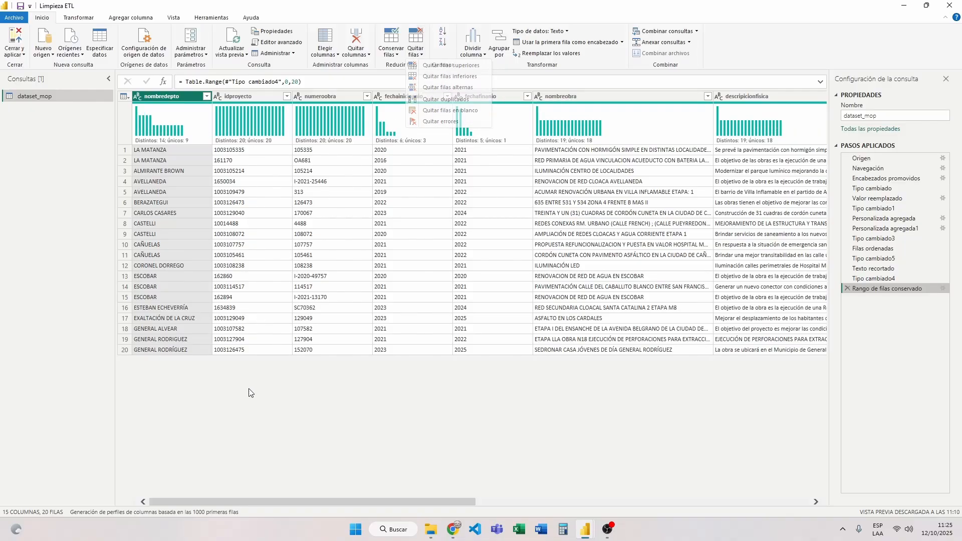
{"action": "left_click", "coordinate": [124, 97]}
{"action": "mouse_move", "coordinate": [227, 182]}
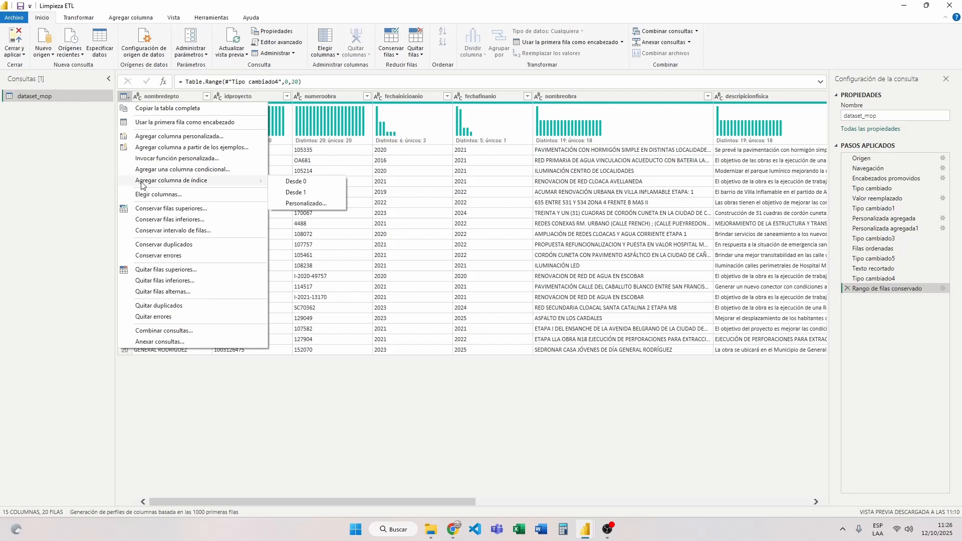
{"action": "left_click", "coordinate": [304, 193]}
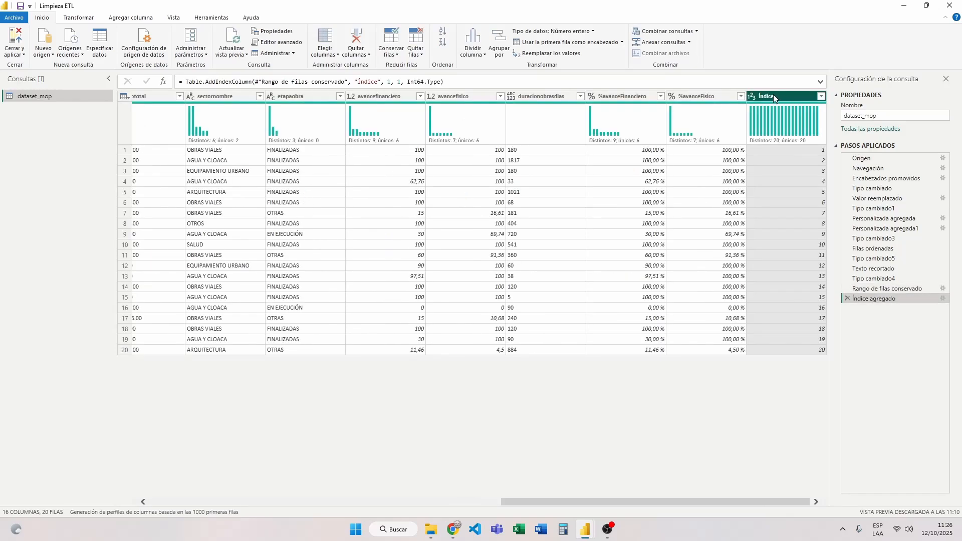
Step: Move the Índice column right after sectornombre, and relocate it to the beginning of the table
{"action": "left_click_drag", "start_coordinate": [800, 96], "coordinate": [307, 99]}
{"action": "right_click", "coordinate": [307, 98]}
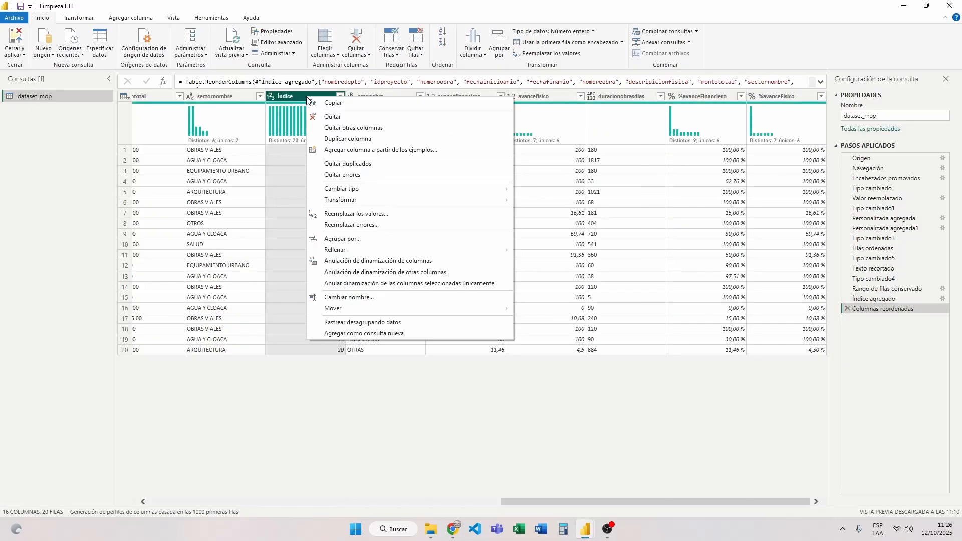
{"action": "mouse_move", "coordinate": [355, 312]}
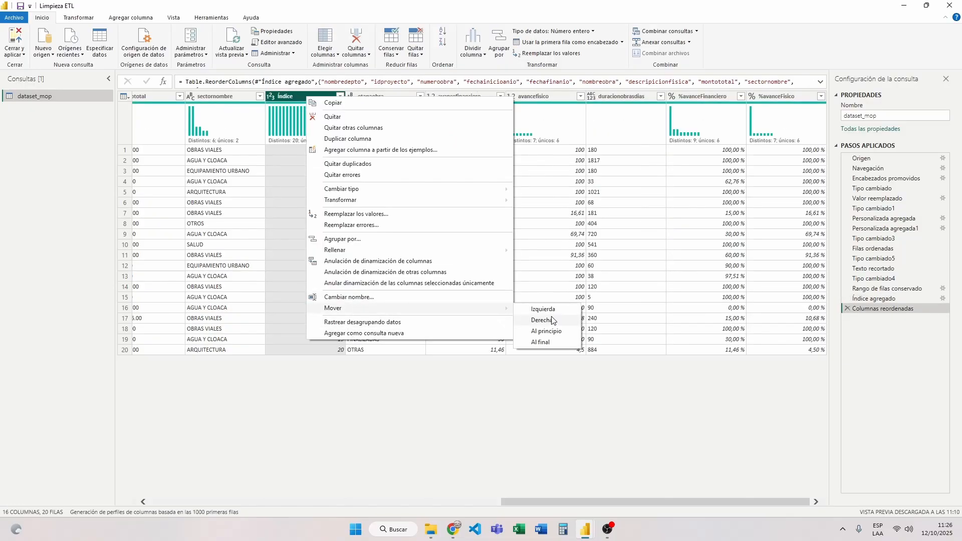
{"action": "left_click", "coordinate": [550, 333]}
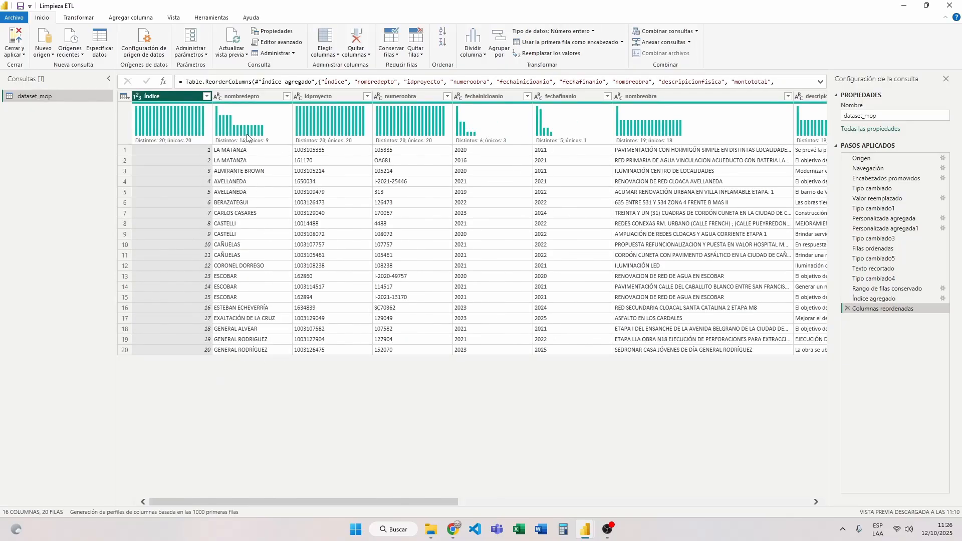
Step: Remove alternate rows with first row to remove 1, number of rows to remove 2 and number of rows to keep 3
{"action": "left_click", "coordinate": [422, 54]}
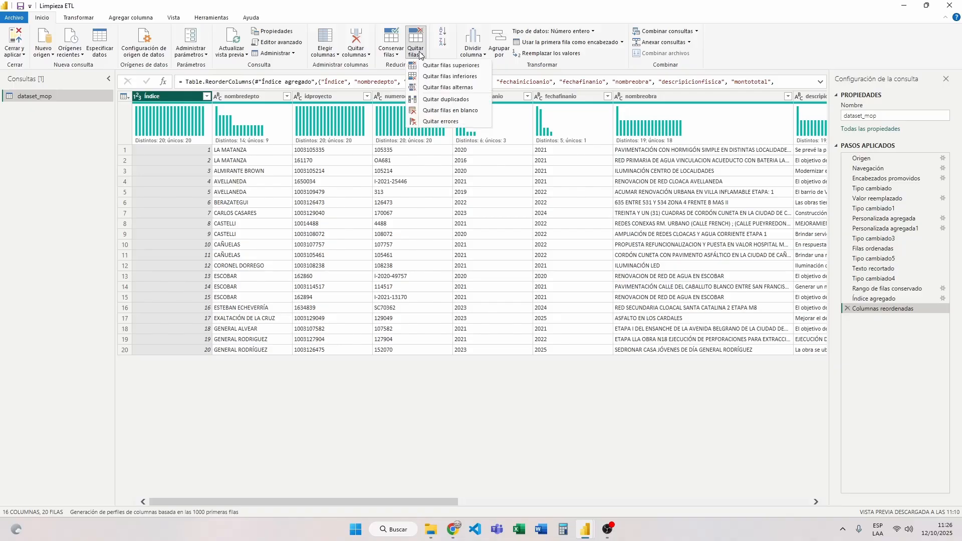
{"action": "left_click", "coordinate": [444, 88]}
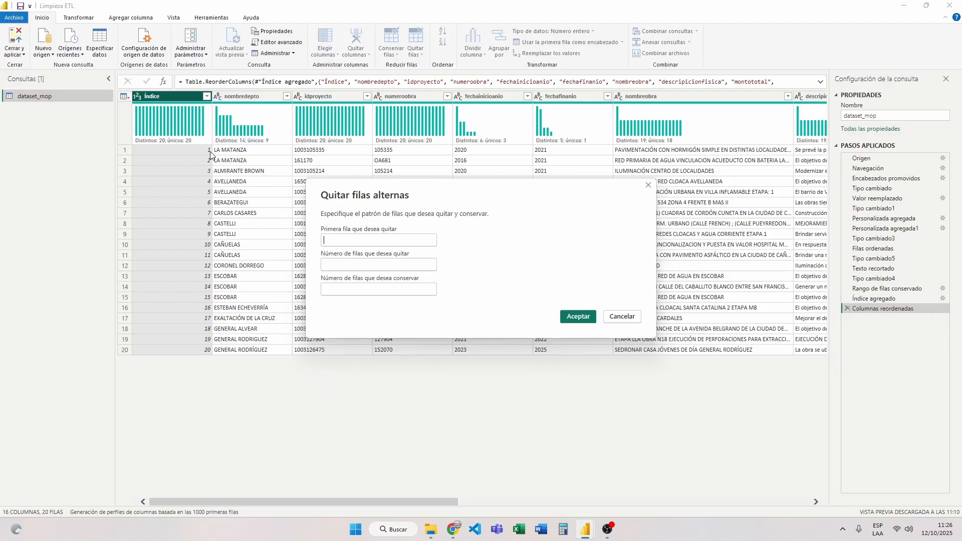
{"action": "type", "text": "1"}
{"action": "left_click", "coordinate": [347, 268]}
{"action": "type", "text": "2"}
{"action": "left_click", "coordinate": [342, 293]}
{"action": "type", "text": "3"}
{"action": "left_click_drag", "start_coordinate": [195, 149], "coordinate": [125, 150]}
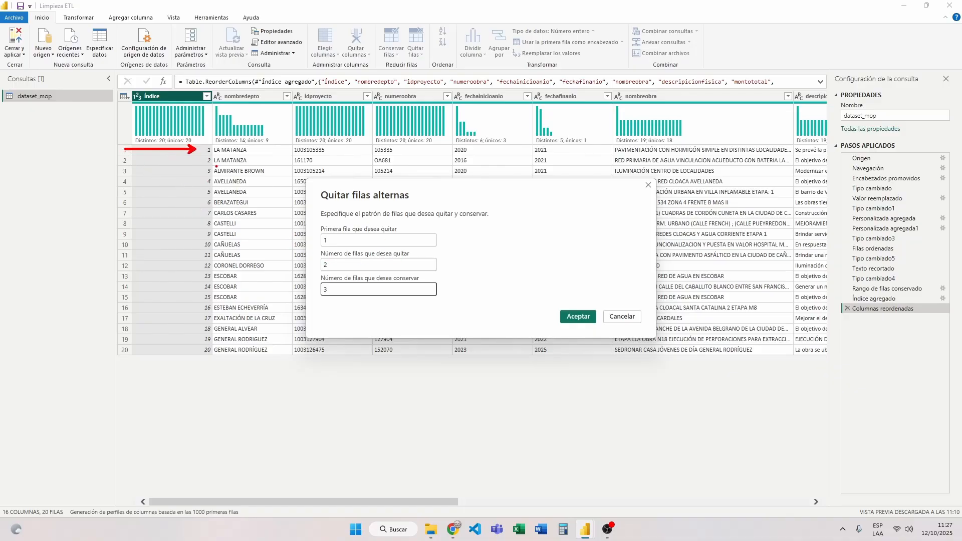
{"action": "left_click_drag", "start_coordinate": [209, 140], "coordinate": [298, 167]}
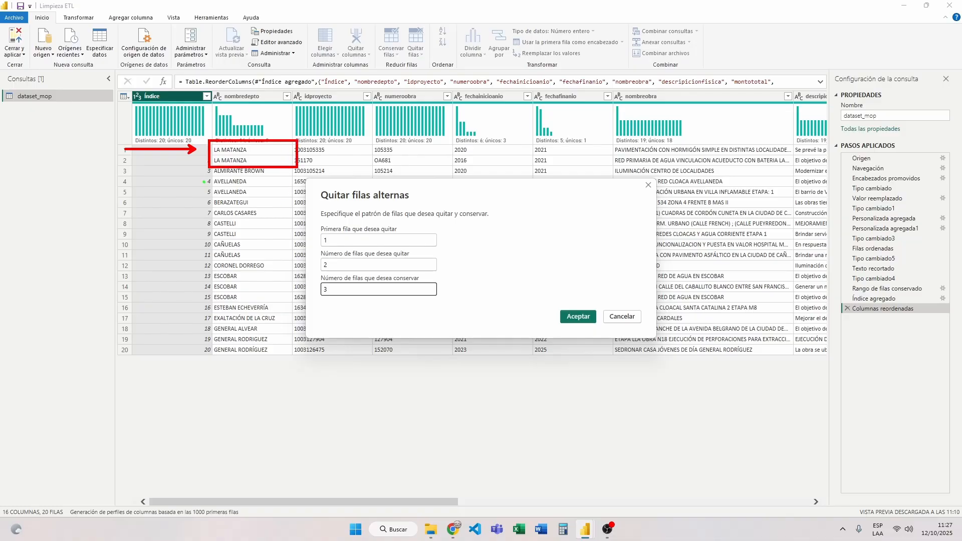
{"action": "mouse_move", "coordinate": [211, 168]}
{"action": "left_mouse_down"}
{"action": "mouse_move", "coordinate": [265, 198]}
{"action": "mouse_move", "coordinate": [294, 199]}
{"action": "left_mouse_up"}
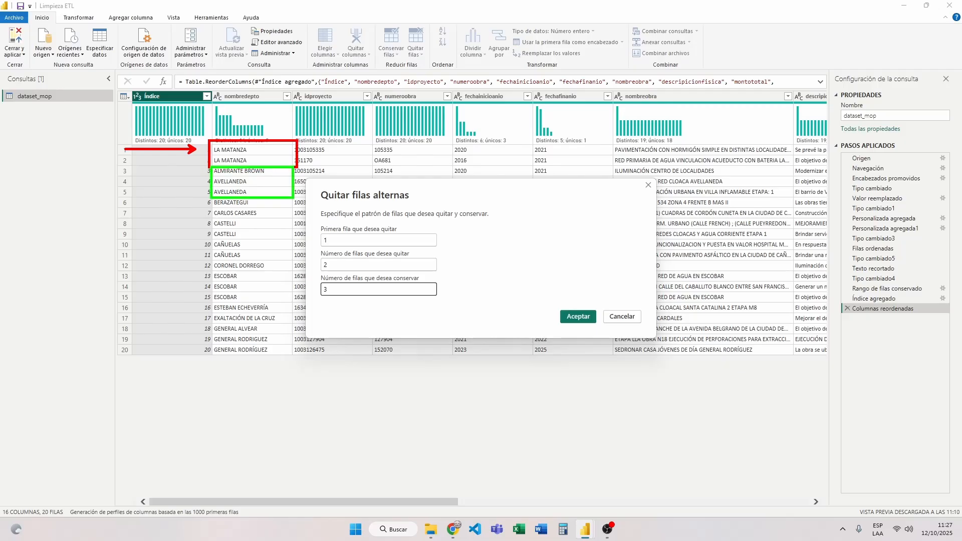
{"action": "left_click_drag", "start_coordinate": [277, 202], "coordinate": [206, 346]}
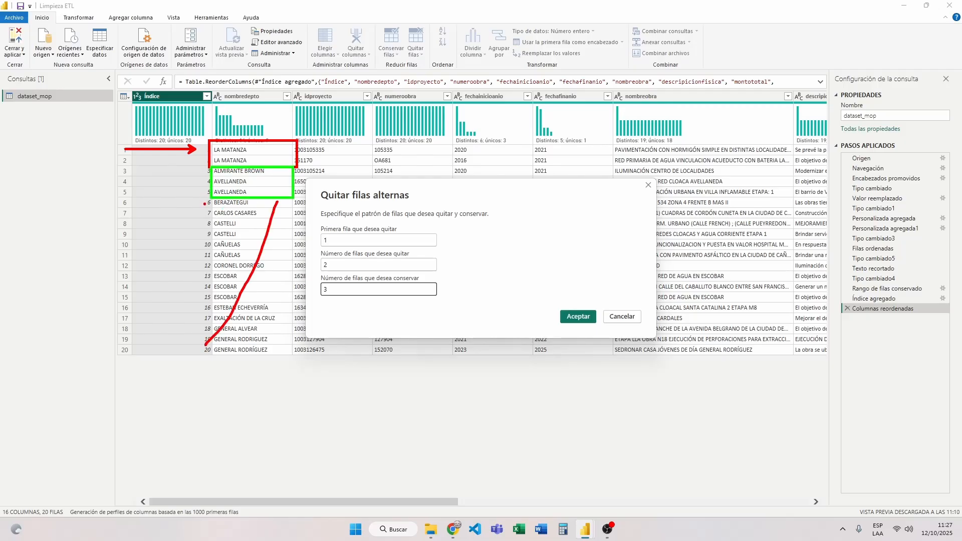
{"action": "left_click_drag", "start_coordinate": [204, 203], "coordinate": [297, 350]}
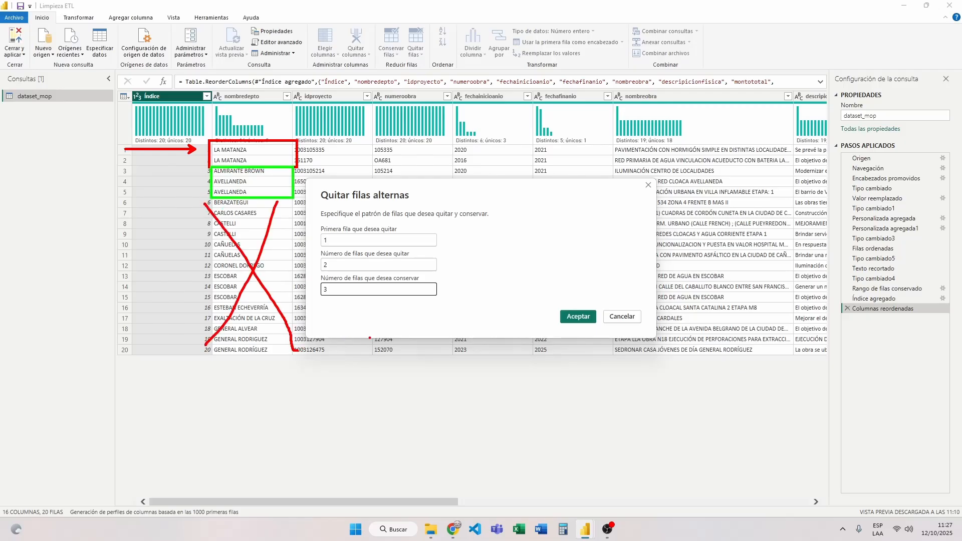
{"action": "left_click", "coordinate": [578, 316]}
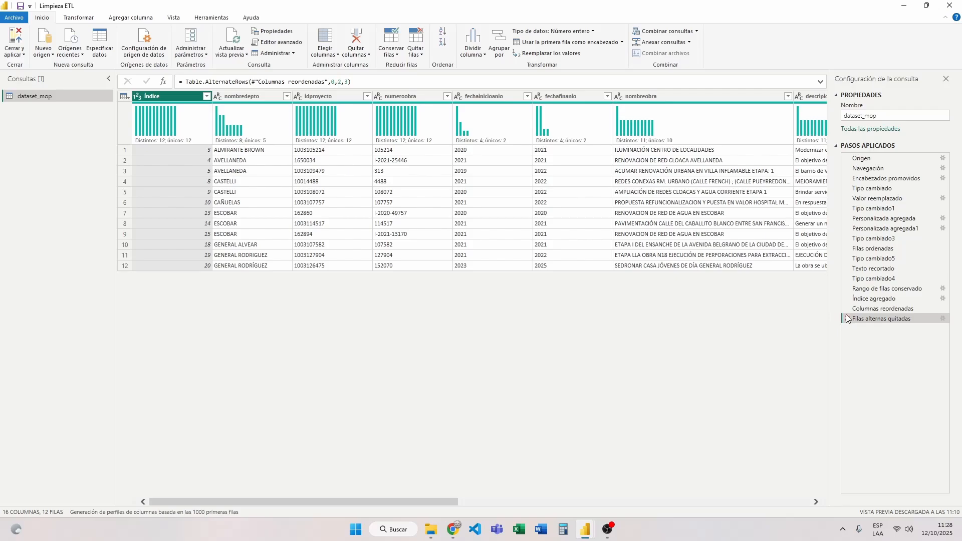
Step: Compare the rows of the Columnas reordenadas step with those of Filas alternas quitadas to examine the remove-2, keep-3 pattern
{"action": "left_click", "coordinate": [872, 309]}
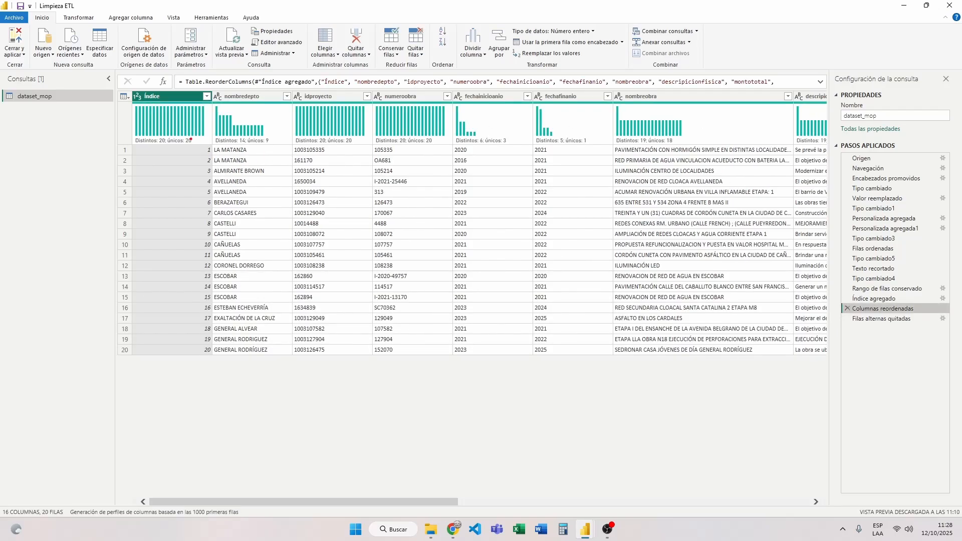
{"action": "left_click_drag", "start_coordinate": [190, 150], "coordinate": [123, 149]}
{"action": "left_click_drag", "start_coordinate": [210, 146], "coordinate": [275, 164]}
{"action": "left_click_drag", "start_coordinate": [216, 164], "coordinate": [290, 138]}
{"action": "mouse_move", "coordinate": [211, 166]}
{"action": "left_mouse_down"}
{"action": "mouse_move", "coordinate": [201, 166]}
{"action": "mouse_move", "coordinate": [201, 193]}
{"action": "left_mouse_up"}
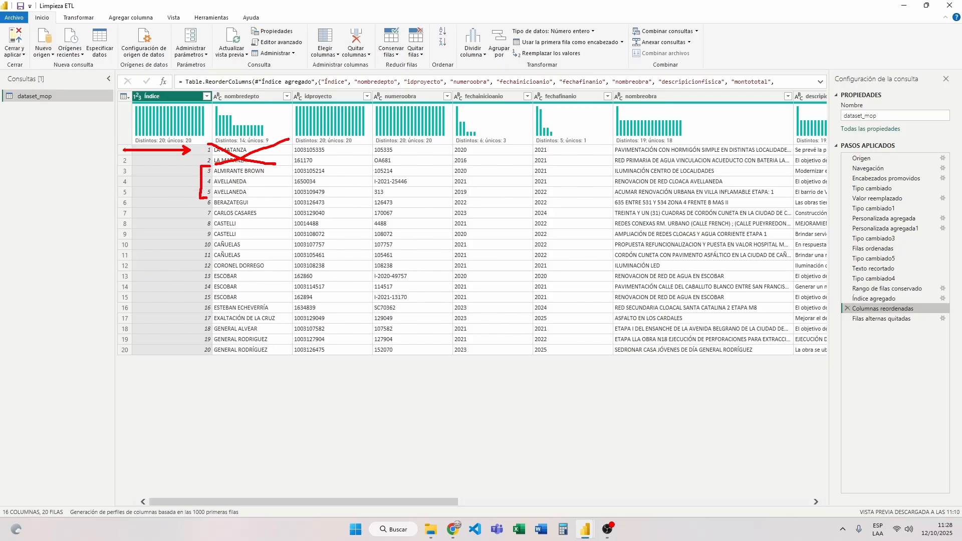
{"action": "left_click_drag", "start_coordinate": [189, 203], "coordinate": [123, 202]}
{"action": "mouse_move", "coordinate": [252, 202]}
{"action": "left_mouse_down"}
{"action": "mouse_move", "coordinate": [218, 211]}
{"action": "mouse_move", "coordinate": [259, 219]}
{"action": "mouse_move", "coordinate": [195, 230]}
{"action": "mouse_move", "coordinate": [196, 252]}
{"action": "left_mouse_up"}
{"action": "mouse_move", "coordinate": [258, 254]}
{"action": "left_mouse_down"}
{"action": "mouse_move", "coordinate": [228, 264]}
{"action": "mouse_move", "coordinate": [259, 271]}
{"action": "mouse_move", "coordinate": [200, 274]}
{"action": "mouse_move", "coordinate": [197, 303]}
{"action": "left_mouse_up"}
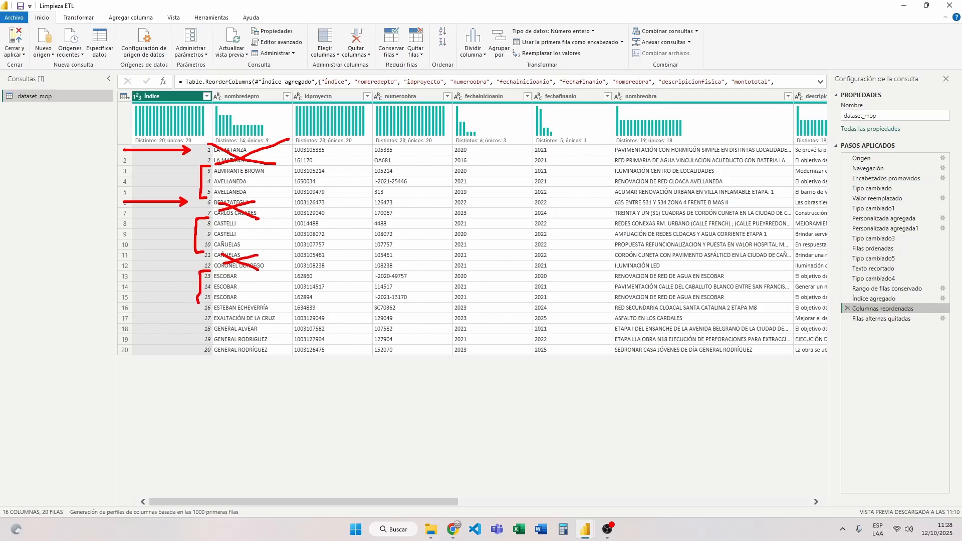
{"action": "mouse_move", "coordinate": [259, 308]}
{"action": "left_mouse_down"}
{"action": "mouse_move", "coordinate": [234, 315]}
{"action": "mouse_move", "coordinate": [258, 320]}
{"action": "mouse_move", "coordinate": [195, 324]}
{"action": "mouse_move", "coordinate": [196, 358]}
{"action": "mouse_move", "coordinate": [209, 359]}
{"action": "left_mouse_up"}
{"action": "left_click", "coordinate": [881, 319]}
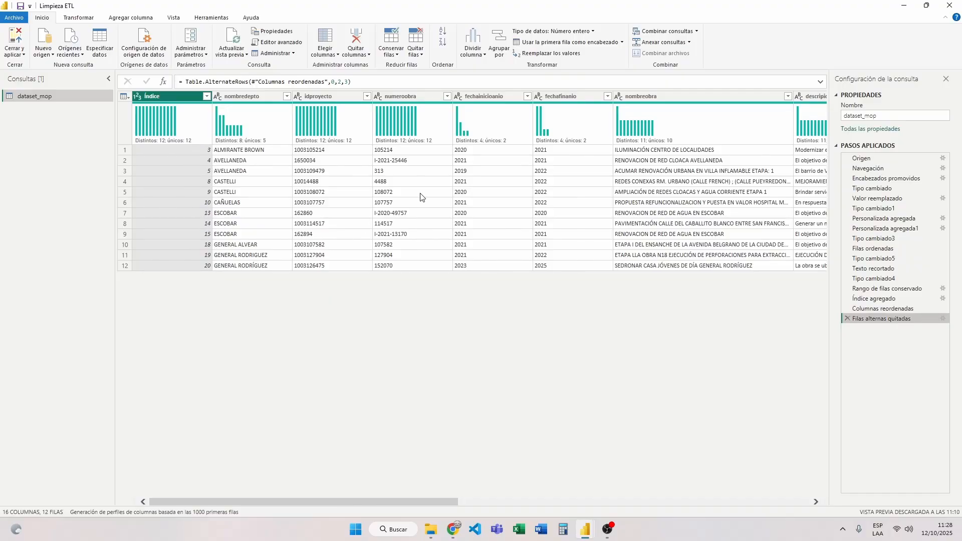
Step: Keep only the rows of dataset_mop with duplicate values in the nombredepto column
{"action": "left_click", "coordinate": [247, 96]}
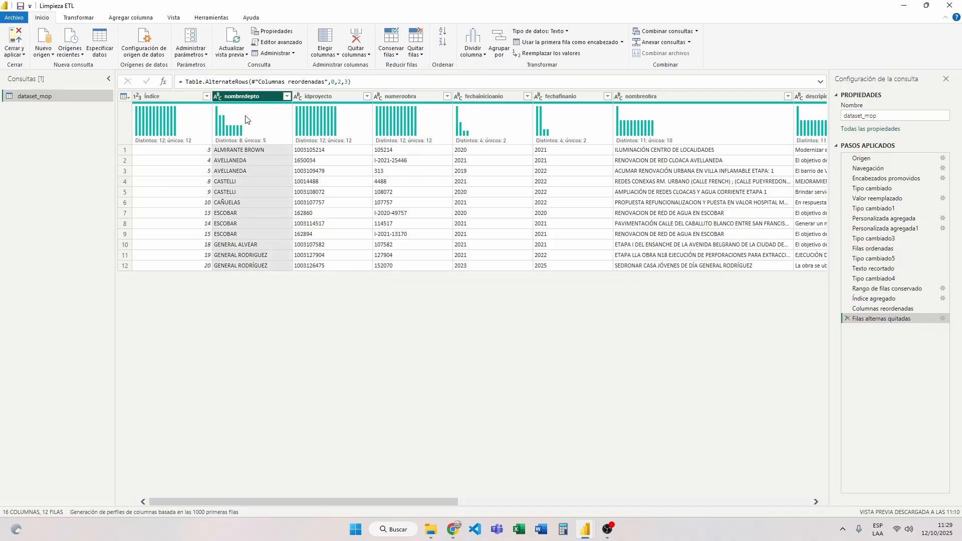
{"action": "left_click", "coordinate": [392, 56]}
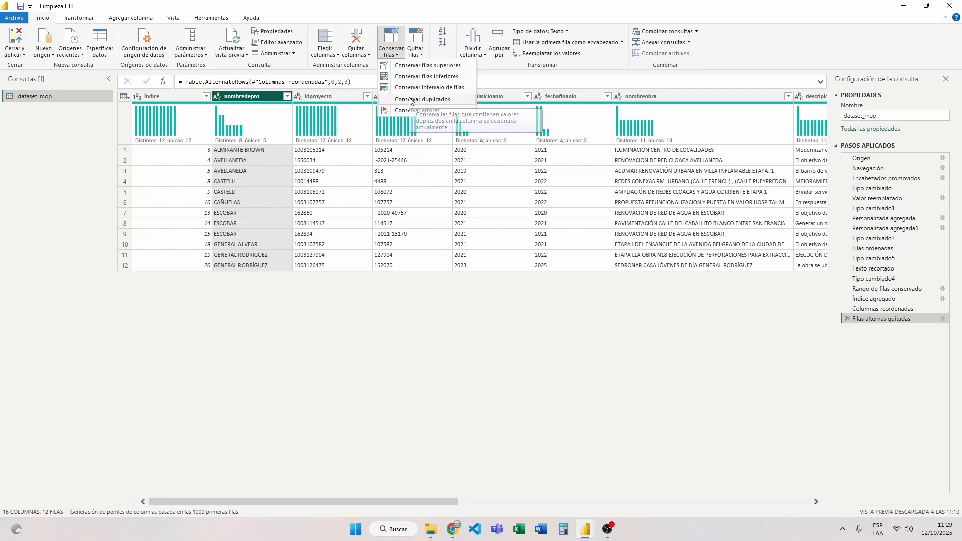
{"action": "left_click_drag", "start_coordinate": [280, 150], "coordinate": [197, 149]}
{"action": "left_click_drag", "start_coordinate": [204, 205], "coordinate": [257, 203]}
{"action": "mouse_move", "coordinate": [215, 245]}
{"action": "left_mouse_down"}
{"action": "mouse_move", "coordinate": [205, 245]}
{"action": "mouse_move", "coordinate": [274, 246]}
{"action": "left_mouse_up"}
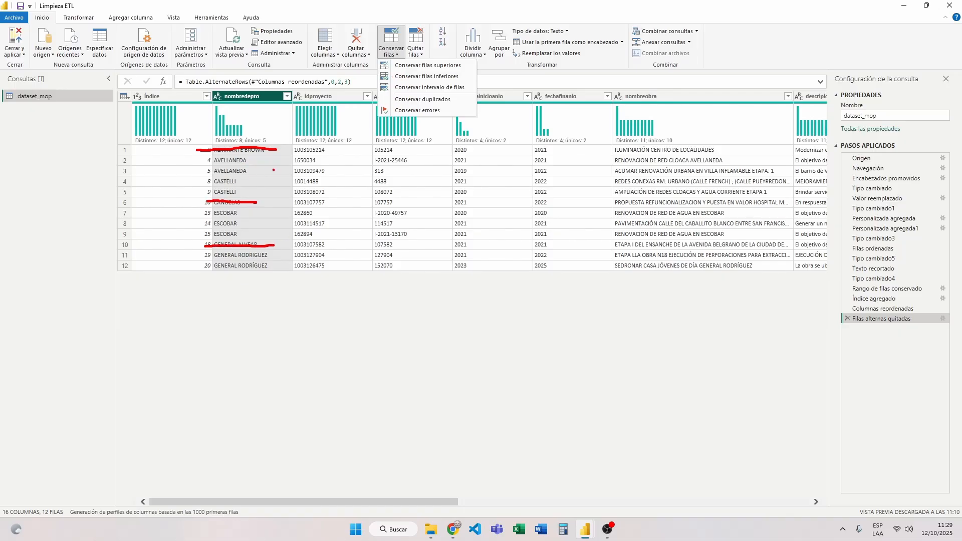
{"action": "key", "text": "Escape"}
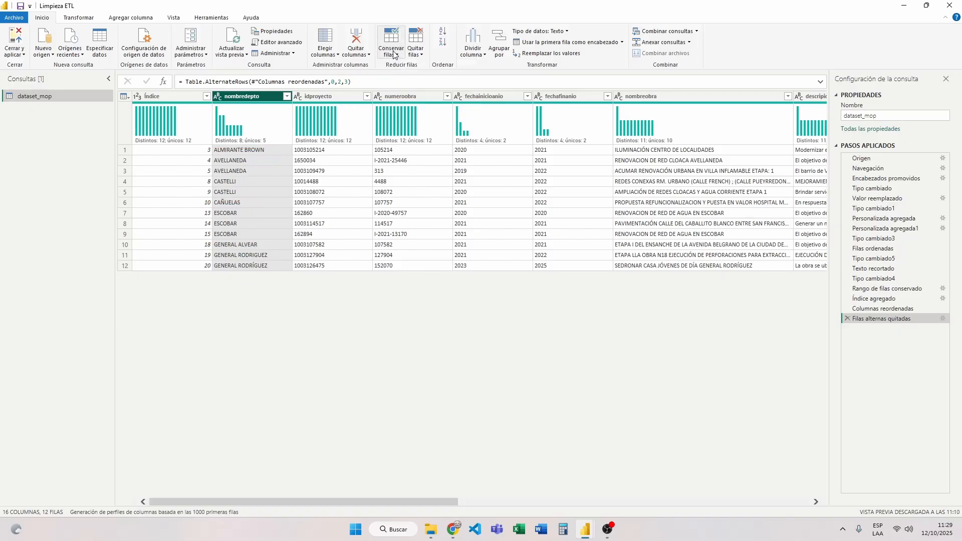
{"action": "left_click", "coordinate": [394, 54]}
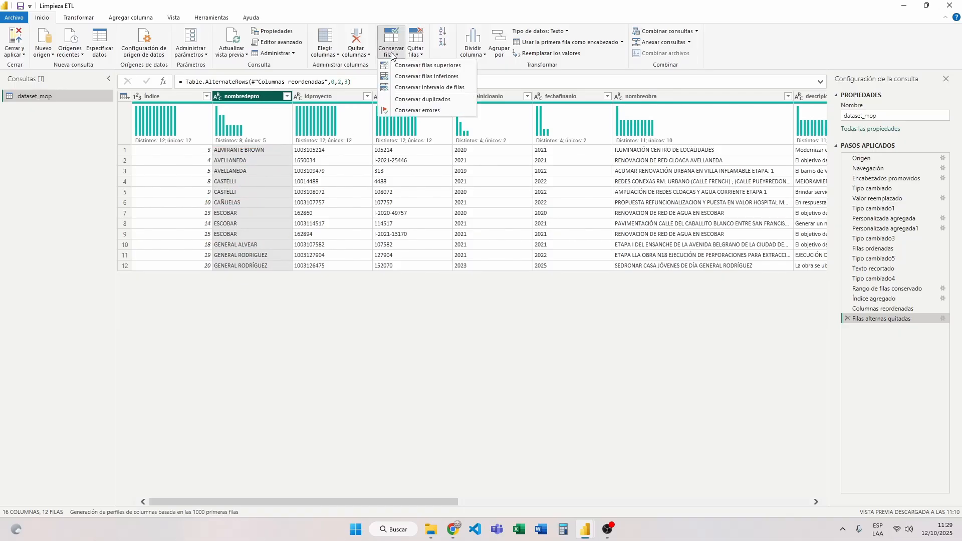
{"action": "left_click", "coordinate": [404, 99]}
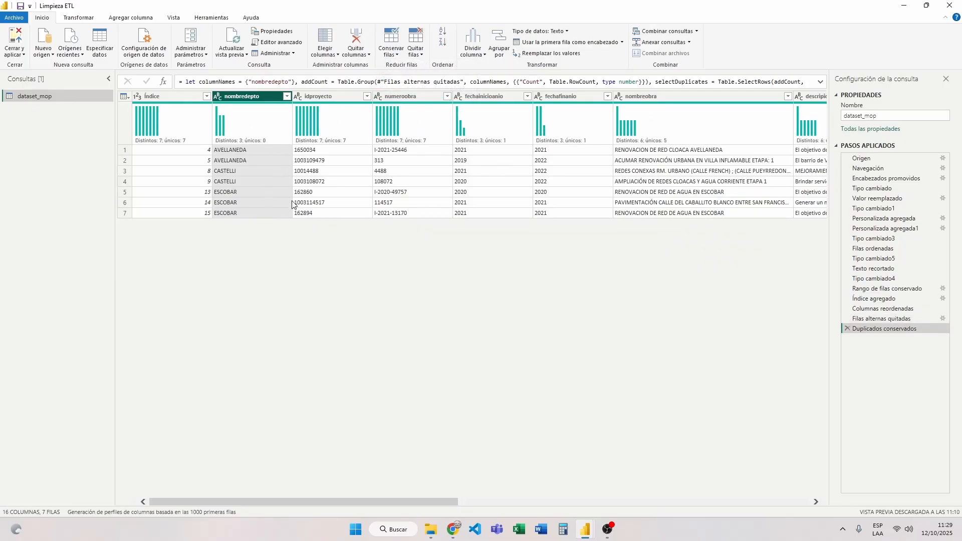
Step: Delete the kept-duplicates step and check the differently spelled GENERAL RODRIGUEZ entries in nombredepto
{"action": "left_click", "coordinate": [847, 328]}
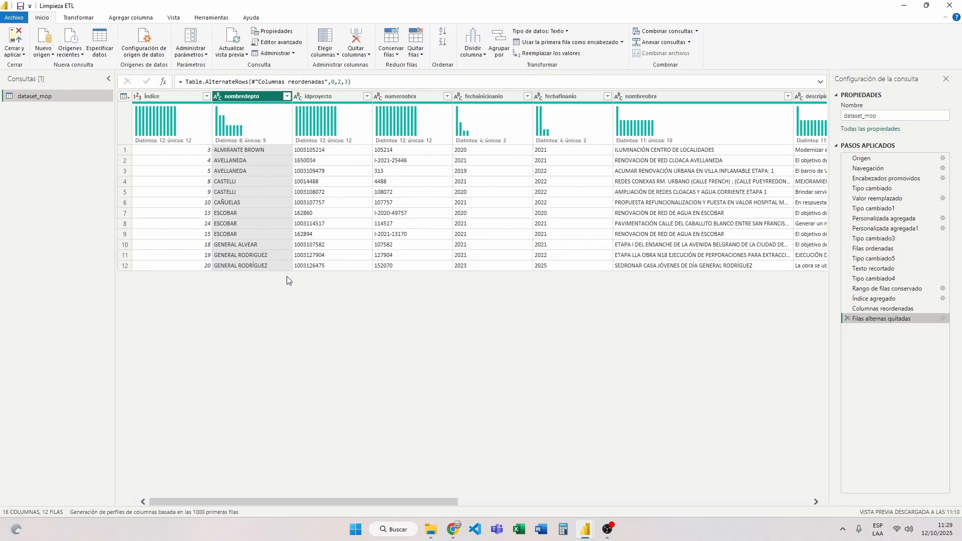
{"action": "mouse_move", "coordinate": [238, 271]}
{"action": "left_mouse_down"}
{"action": "mouse_move", "coordinate": [269, 271]}
{"action": "mouse_move", "coordinate": [243, 260]}
{"action": "mouse_move", "coordinate": [270, 260]}
{"action": "left_mouse_up"}
{"action": "key", "text": "Escape"}
{"action": "left_click", "coordinate": [251, 256]}
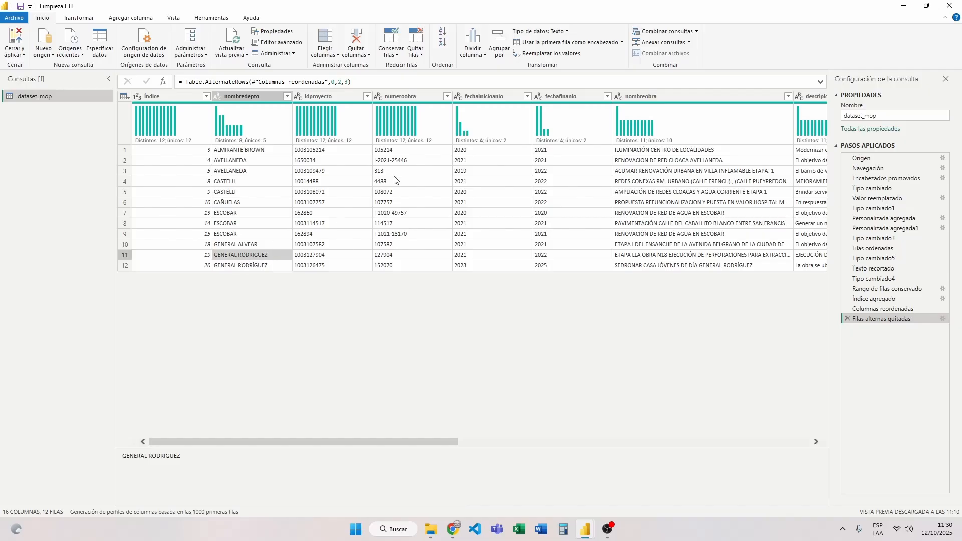
Step: Remove the rows with duplicate values in the nombredepto column
{"action": "left_click", "coordinate": [391, 48]}
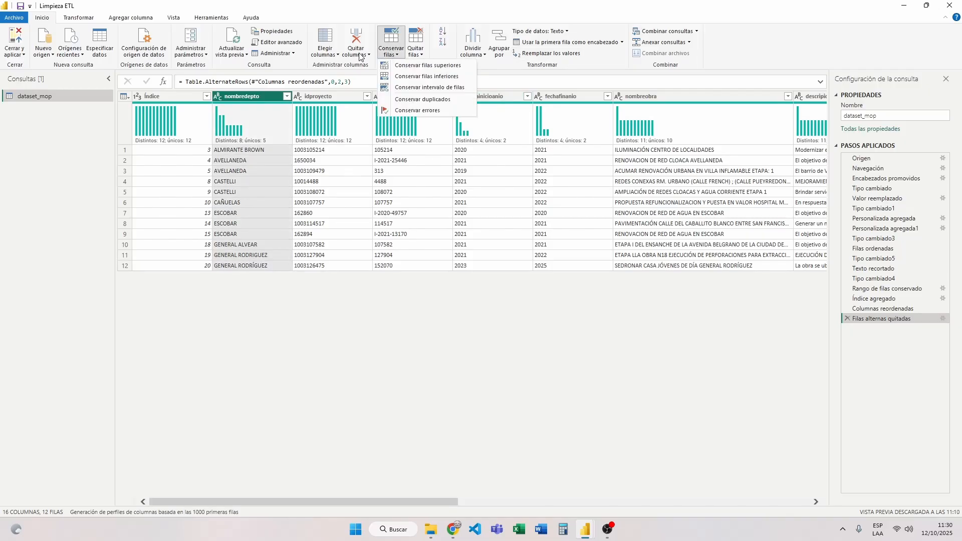
{"action": "left_click", "coordinate": [312, 309]}
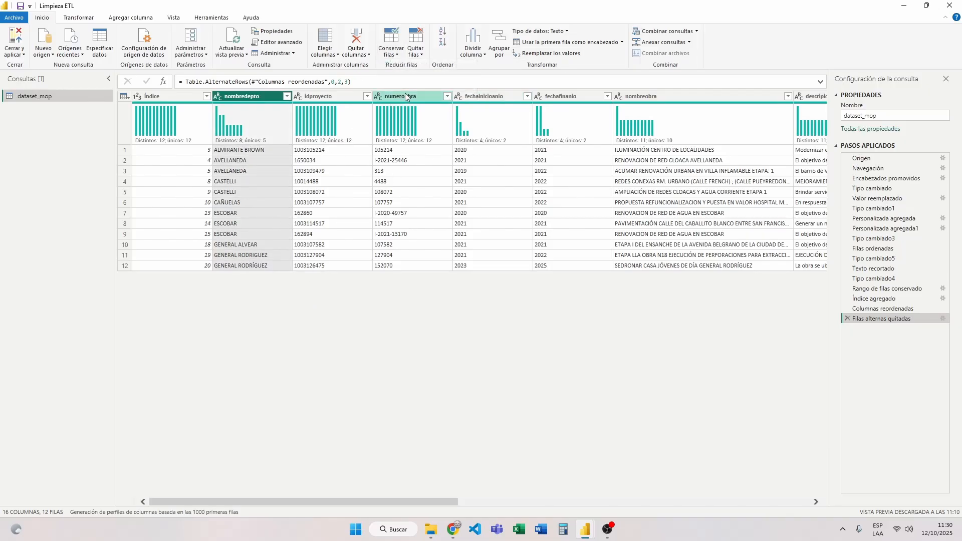
{"action": "left_click", "coordinate": [391, 48]}
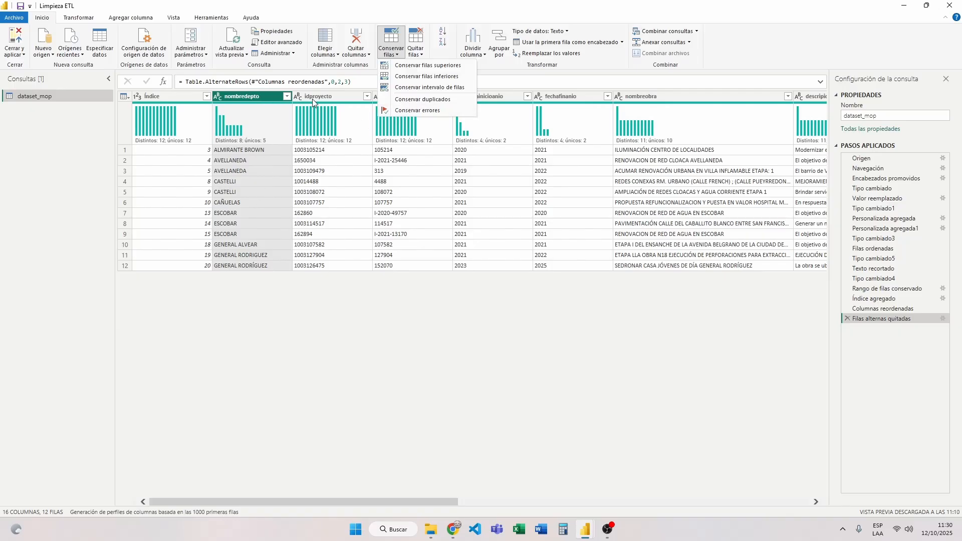
{"action": "left_click", "coordinate": [414, 52]}
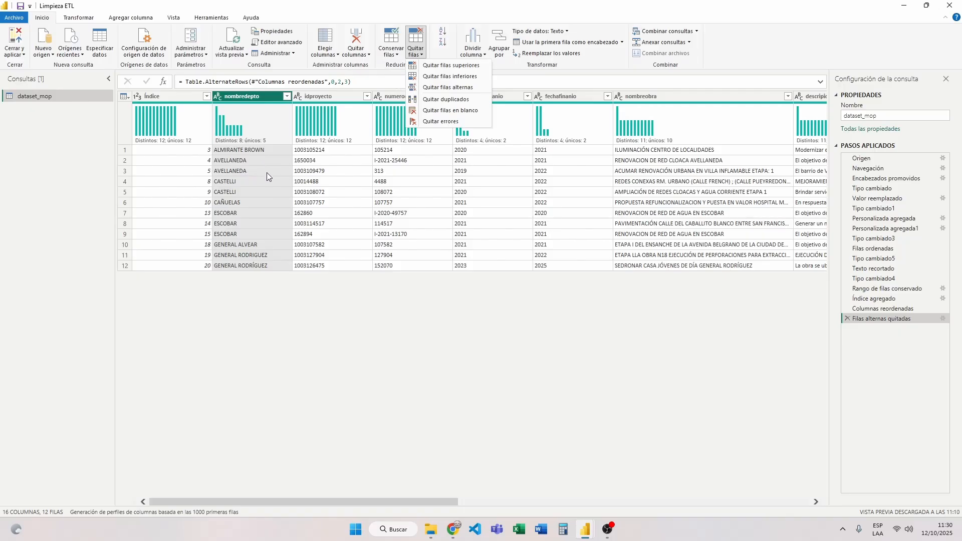
{"action": "left_click", "coordinate": [452, 103]}
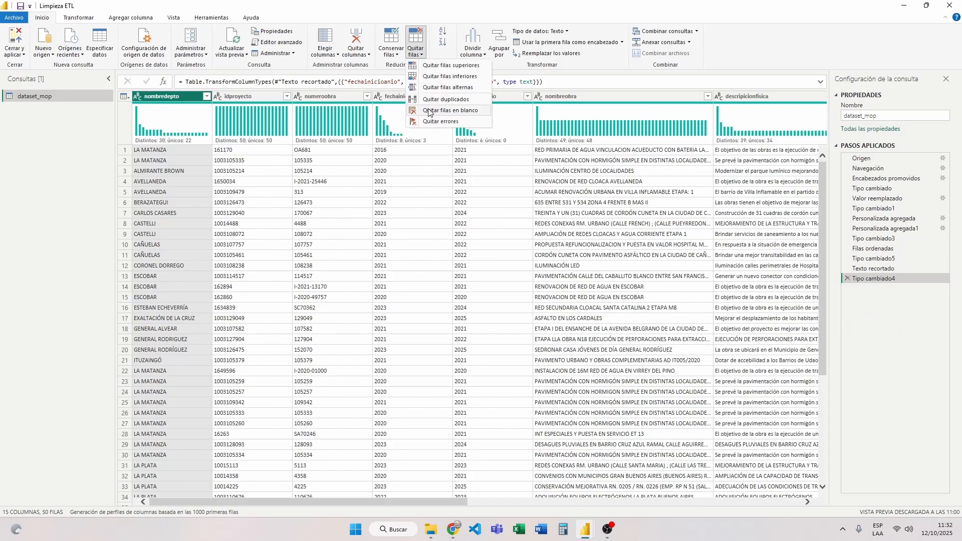
Step: Examine the nombredepto values and the options for removing duplicate, blank and error rows
{"action": "left_click", "coordinate": [179, 97]}
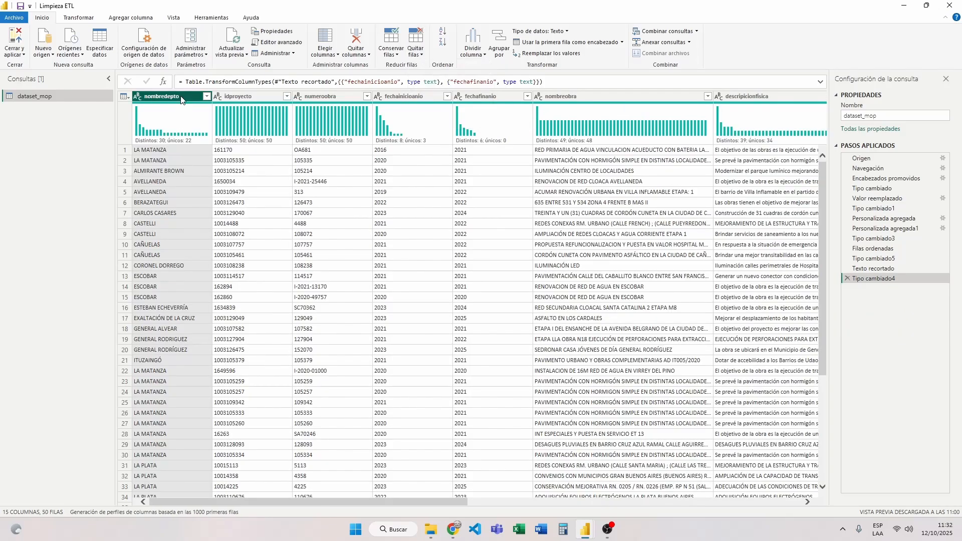
{"action": "scroll", "coordinate": [159, 408], "scroll_direction": "down", "scroll_amount": 5}
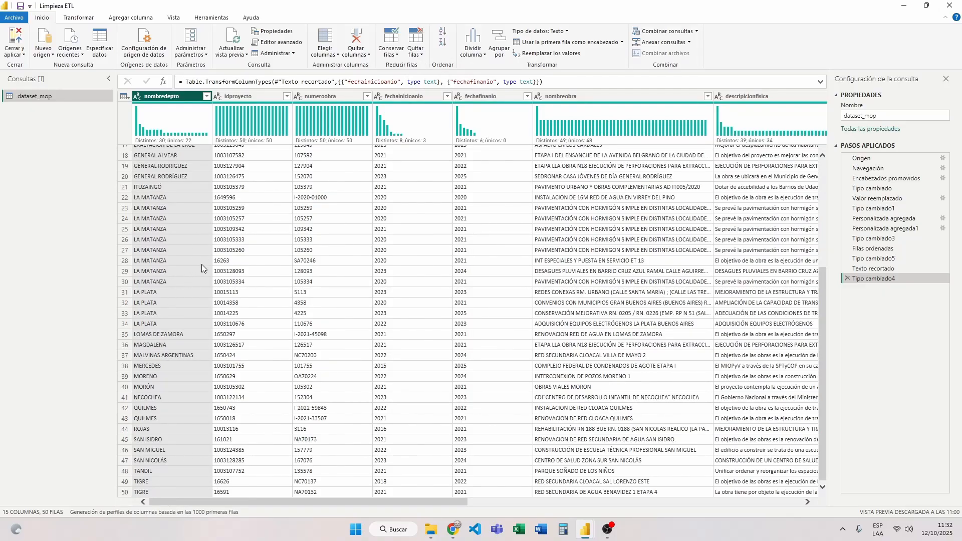
{"action": "left_click", "coordinate": [416, 44]}
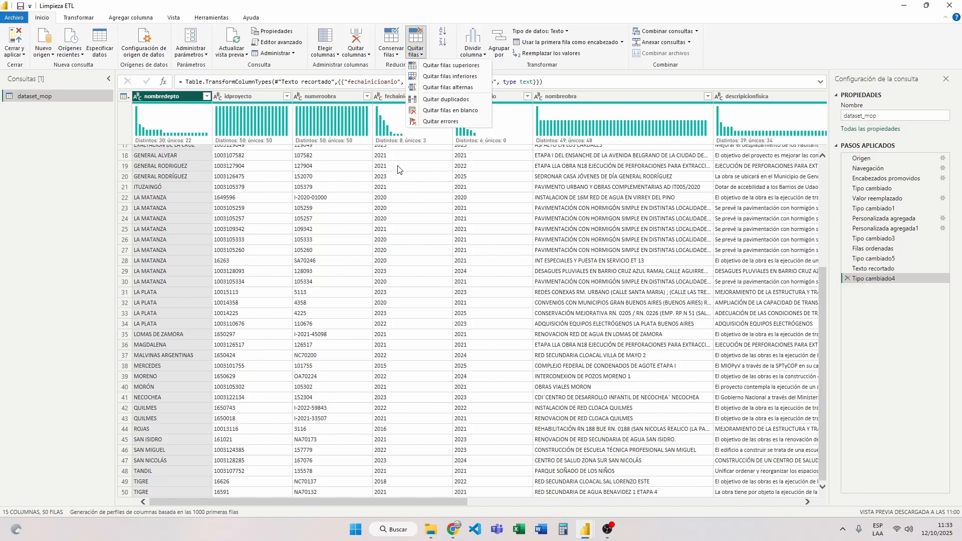
{"action": "left_click", "coordinate": [426, 132]}
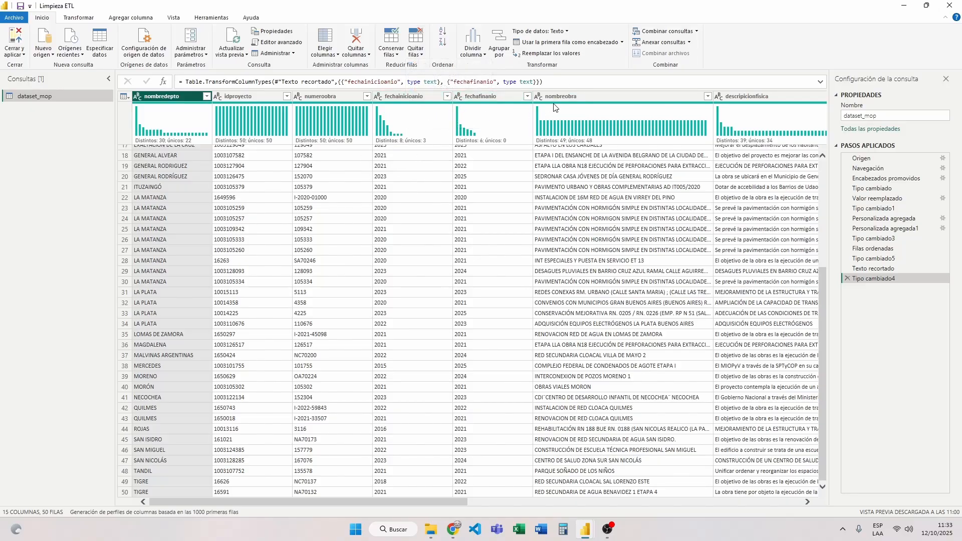
Step: Examine the ascending and descending sort options for the nombreobra column
{"action": "left_click", "coordinate": [565, 95]}
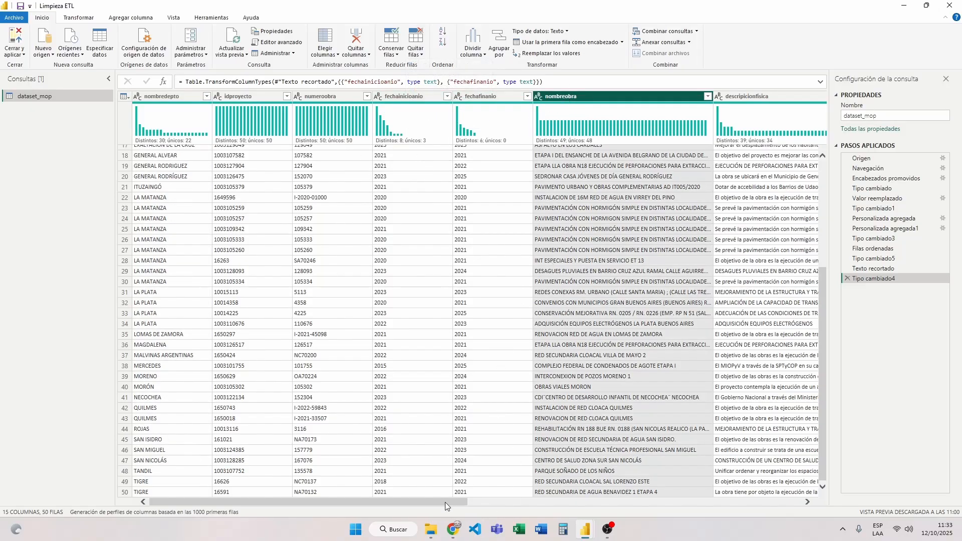
{"action": "left_click_drag", "start_coordinate": [445, 502], "coordinate": [487, 502]}
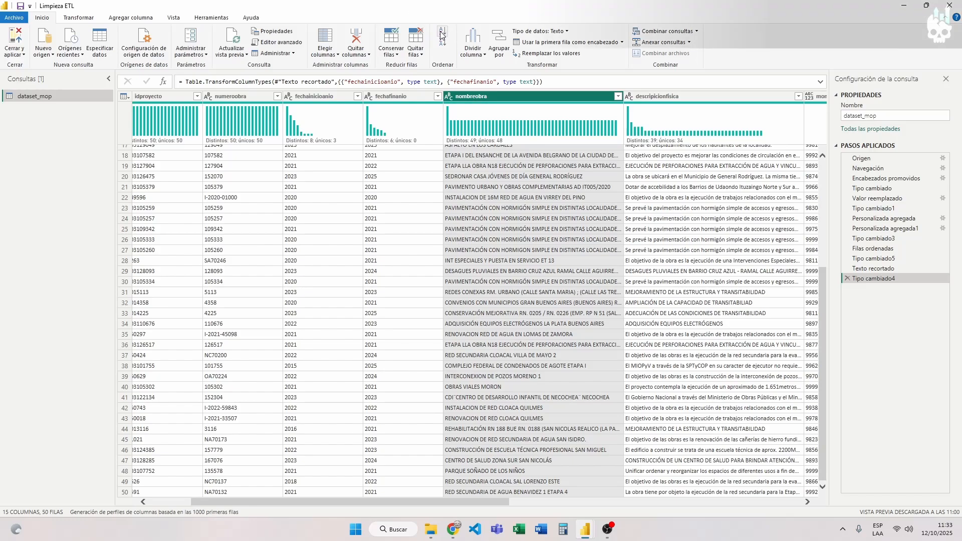
{"action": "left_click", "coordinate": [618, 97]}
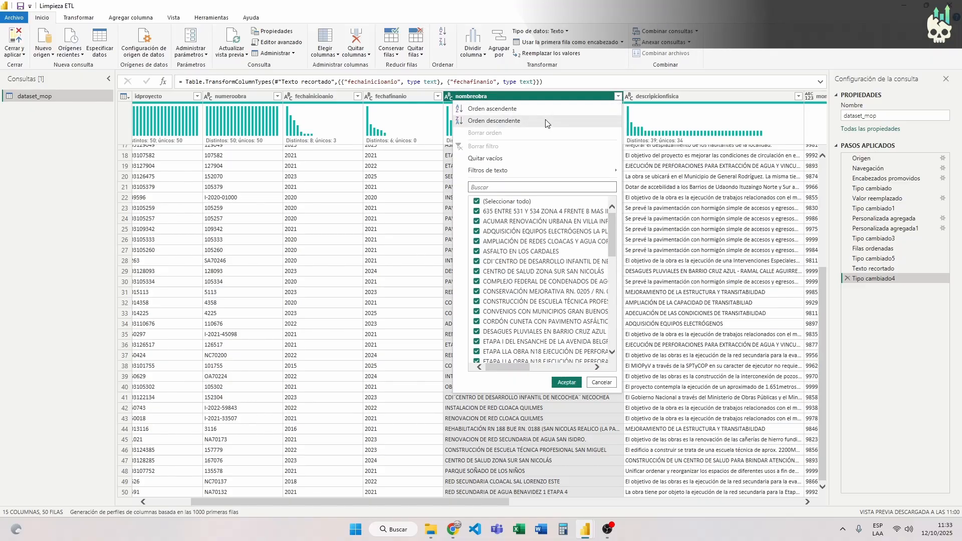
{"action": "left_click", "coordinate": [560, 100]}
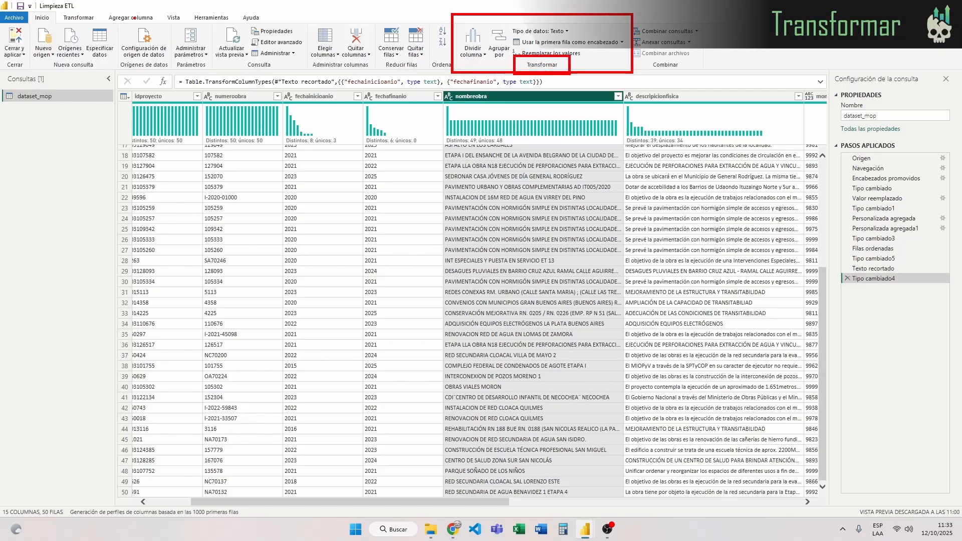
Step: Examine the column-splitting and data type options for nombreobra, comparing the home commands with the full set of transformation commands
{"action": "left_click", "coordinate": [77, 18]}
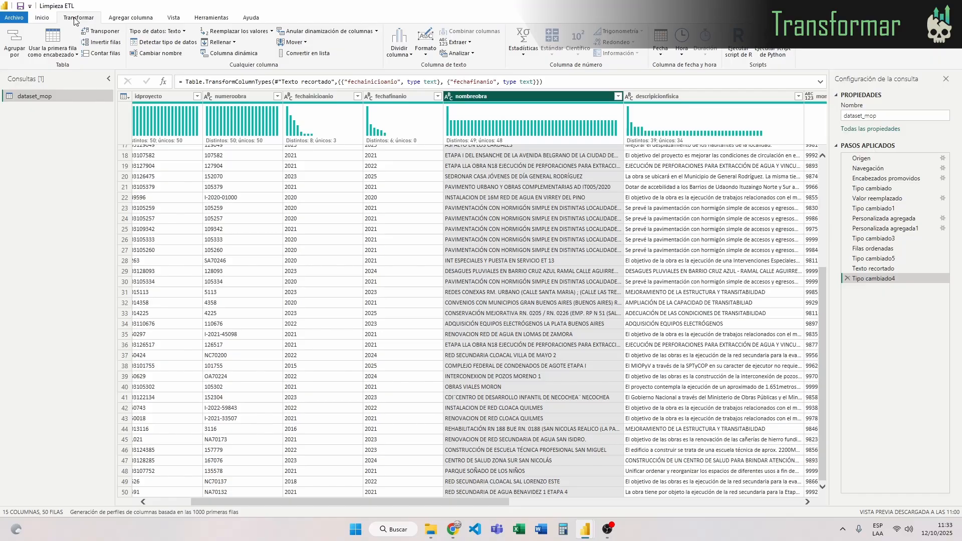
{"action": "left_click", "coordinate": [42, 17]}
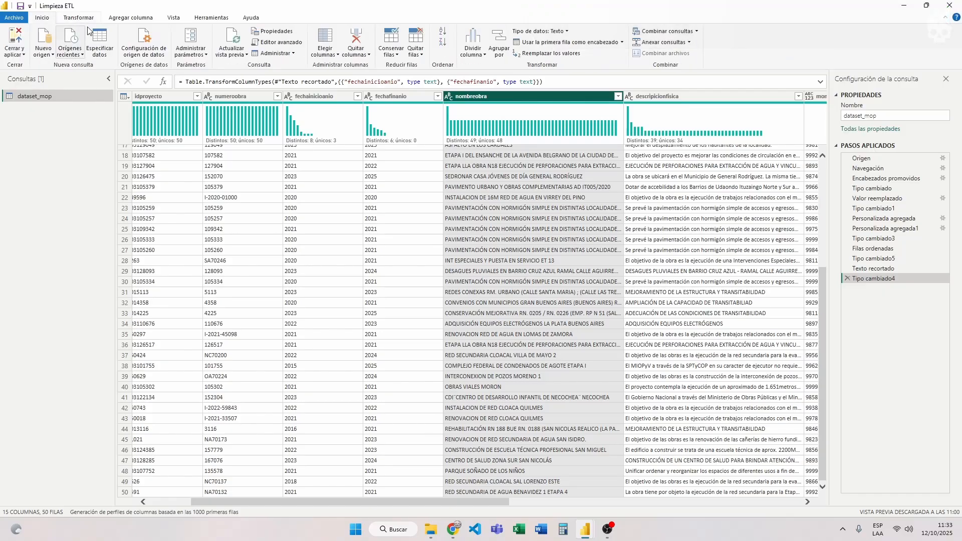
{"action": "left_click", "coordinate": [482, 57]}
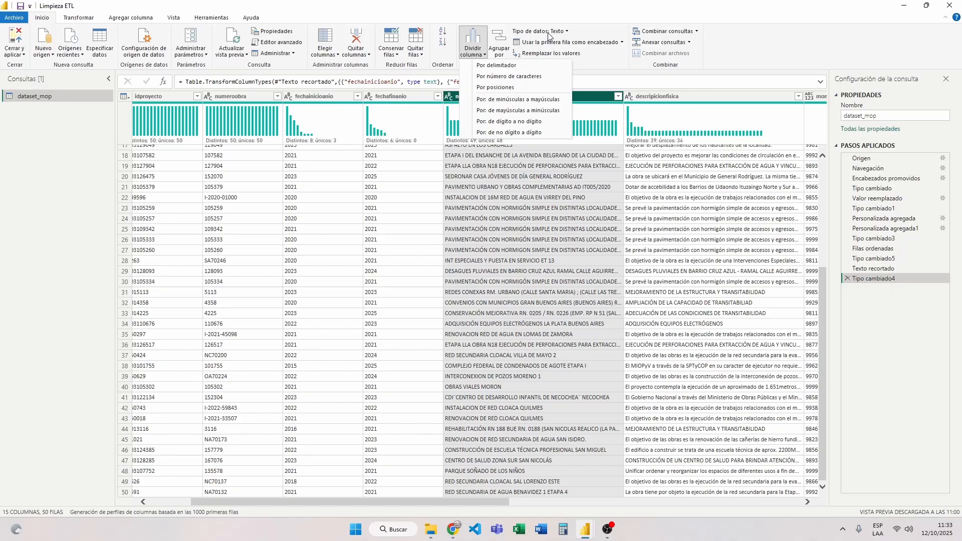
{"action": "left_click", "coordinate": [566, 32]}
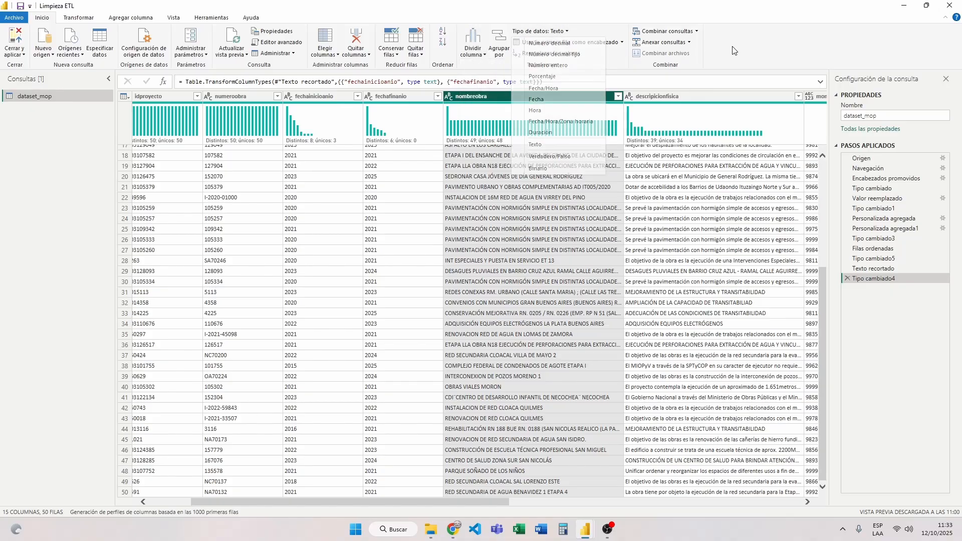
{"action": "left_click", "coordinate": [88, 17]}
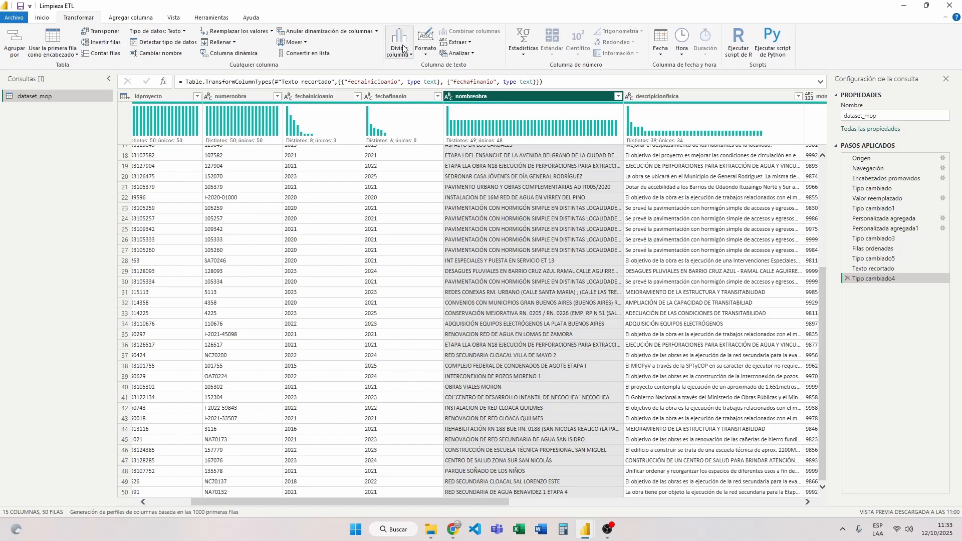
{"action": "left_click", "coordinate": [185, 32]}
{"action": "left_click", "coordinate": [185, 31]}
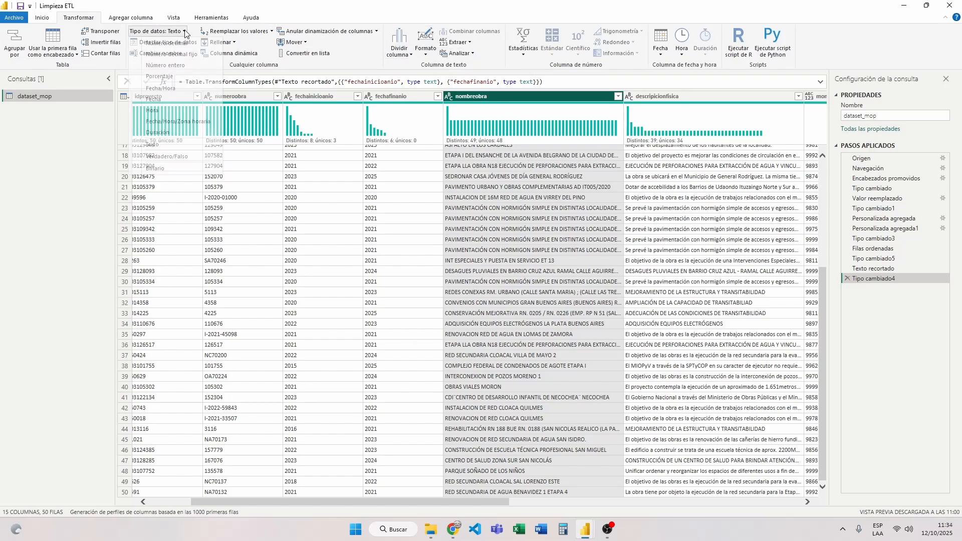
{"action": "left_click", "coordinate": [40, 17]}
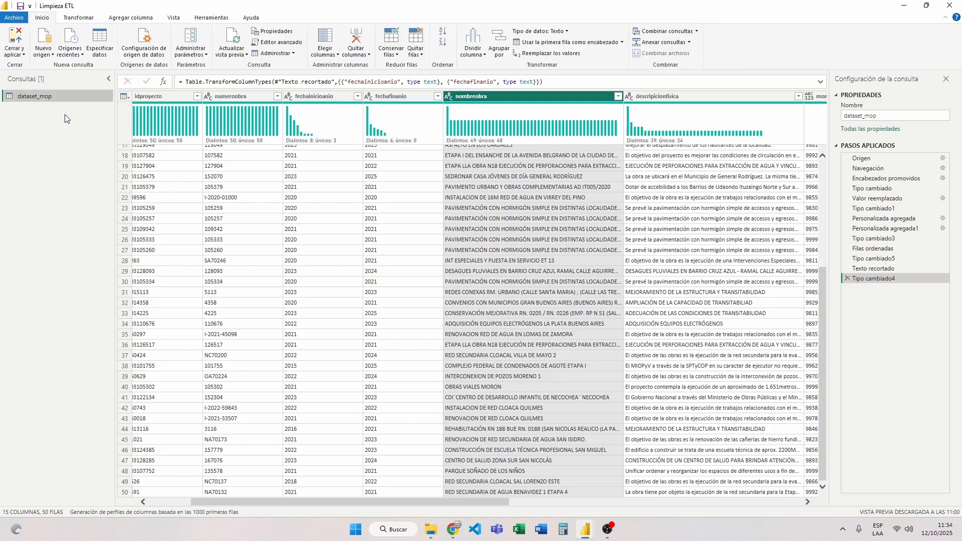
Step: Make three copies of the dataset_mop query and return to the original query
{"action": "key", "text": "ctrl+v"}
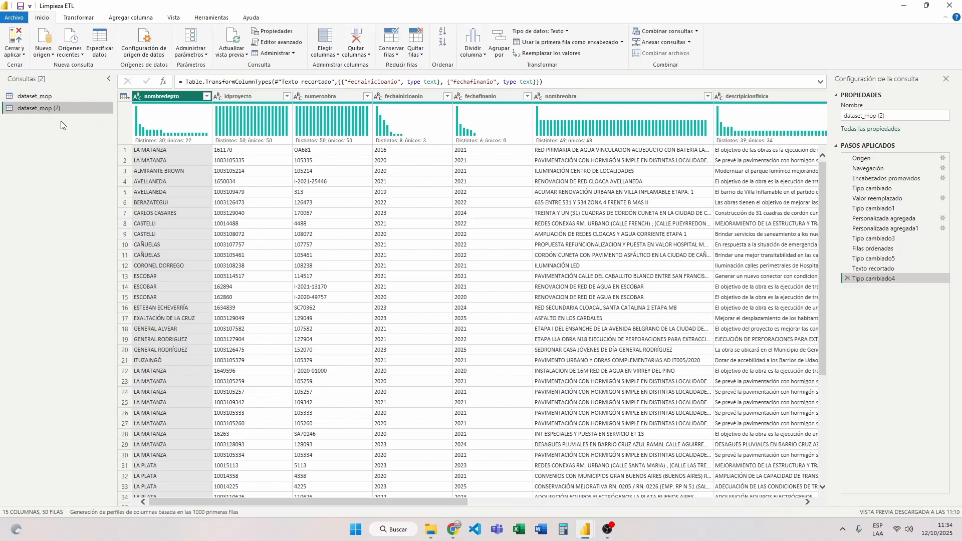
{"action": "key", "text": "ctrl+v"}
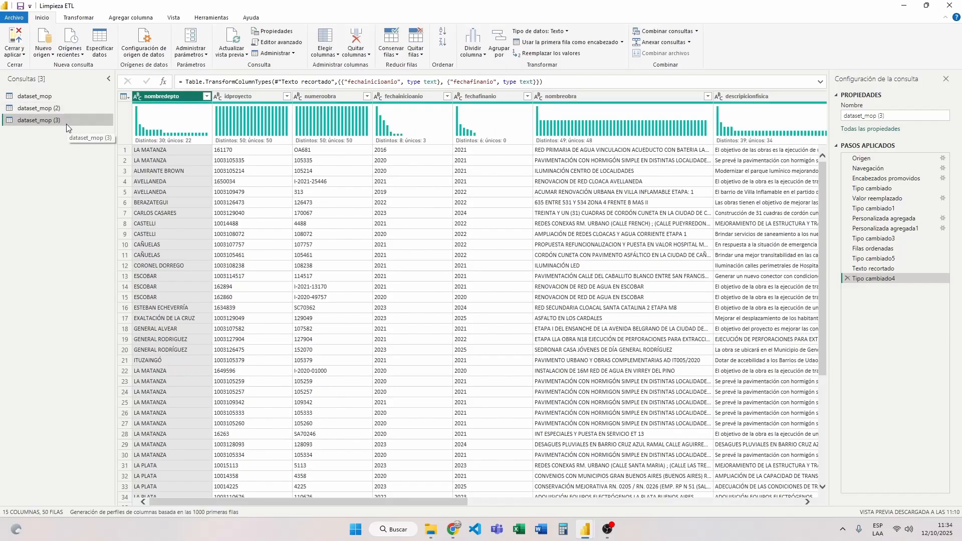
{"action": "key", "text": "ctrl+v"}
{"action": "left_click", "coordinate": [44, 97]}
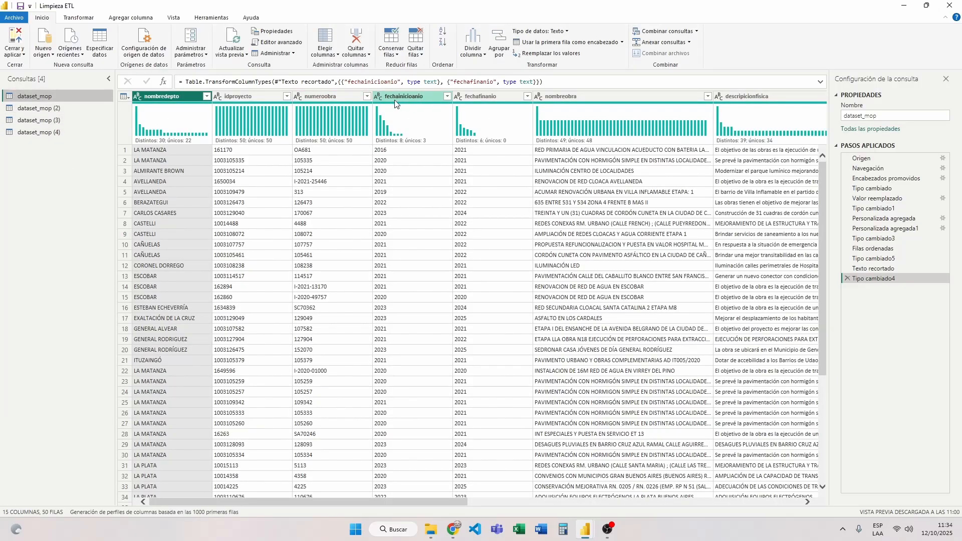
Step: Merge dataset_mop with dataset_mop (2), matching on idproyecto in both tables with a left outer join
{"action": "left_click", "coordinate": [686, 35]}
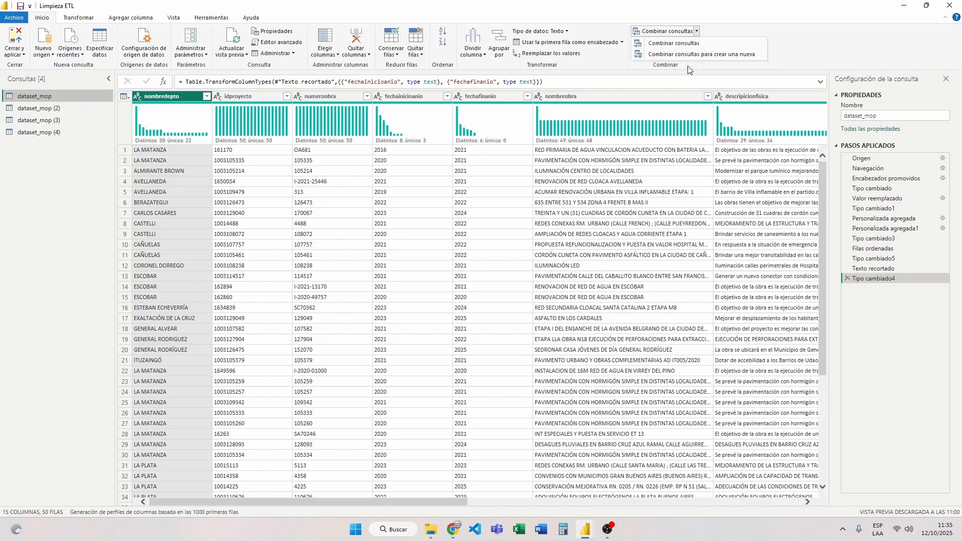
{"action": "left_click", "coordinate": [669, 44]}
{"action": "left_click", "coordinate": [371, 247]}
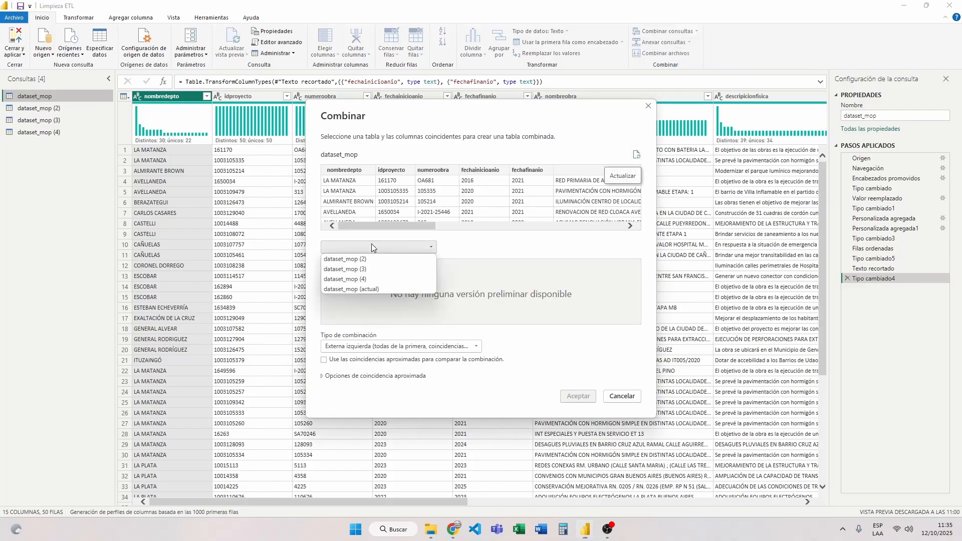
{"action": "left_click", "coordinate": [378, 259]}
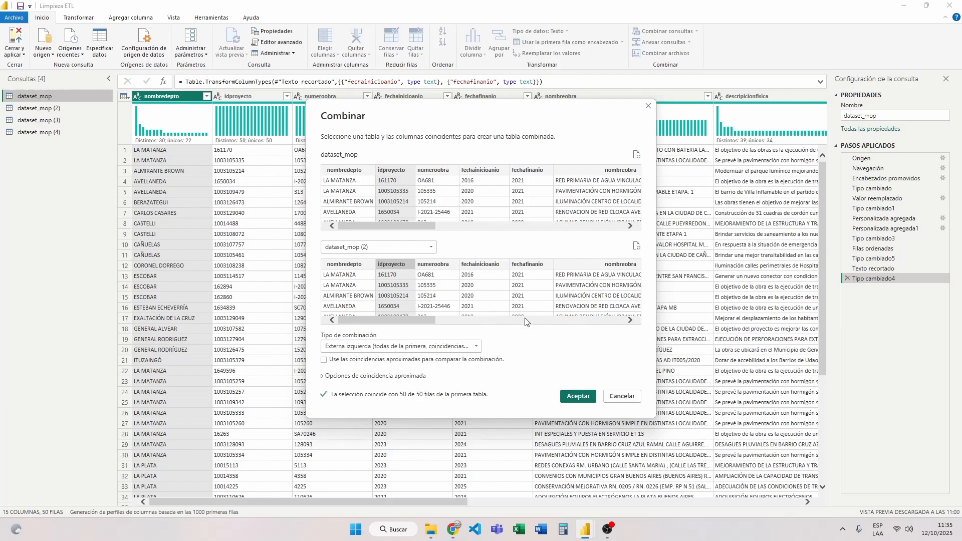
{"action": "left_click", "coordinate": [577, 400]}
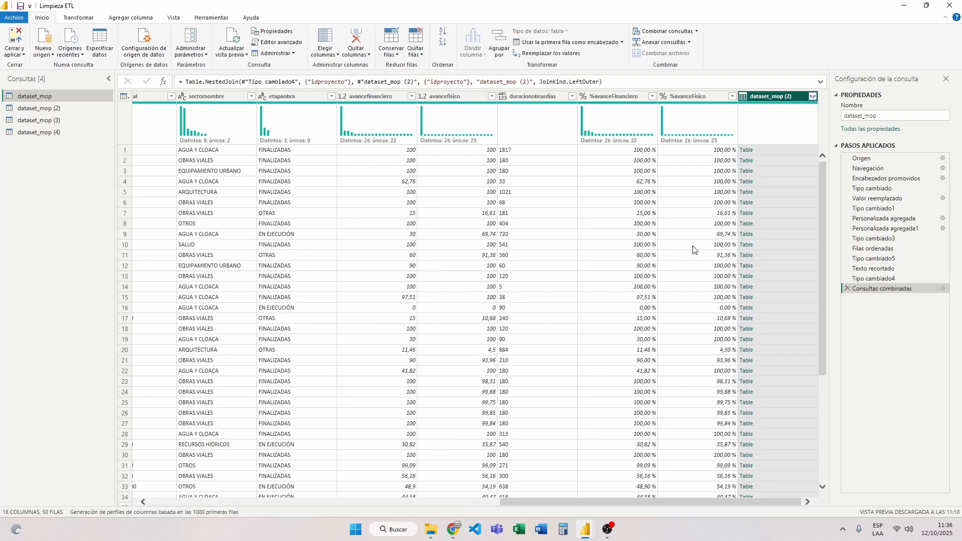
Step: Expand the merged dataset_mop (2) column to montototal only, without the original column name prefix, and compare it with the original montototal column
{"action": "left_click", "coordinate": [813, 97]}
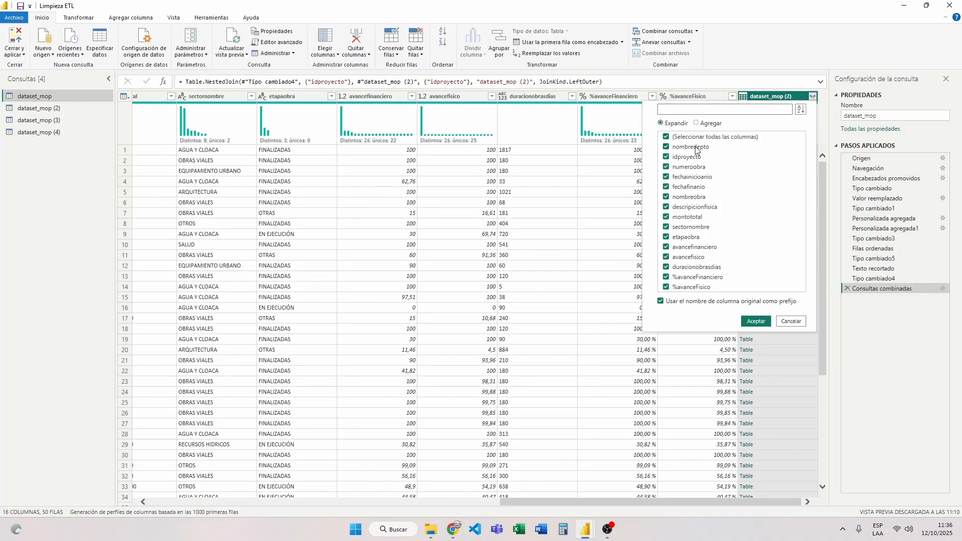
{"action": "left_click", "coordinate": [714, 137]}
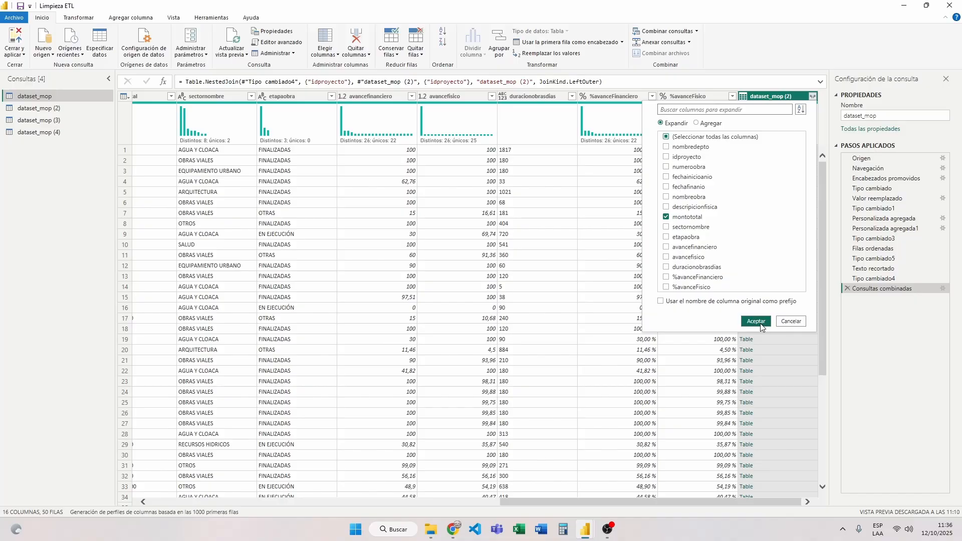
{"action": "left_click", "coordinate": [756, 321]}
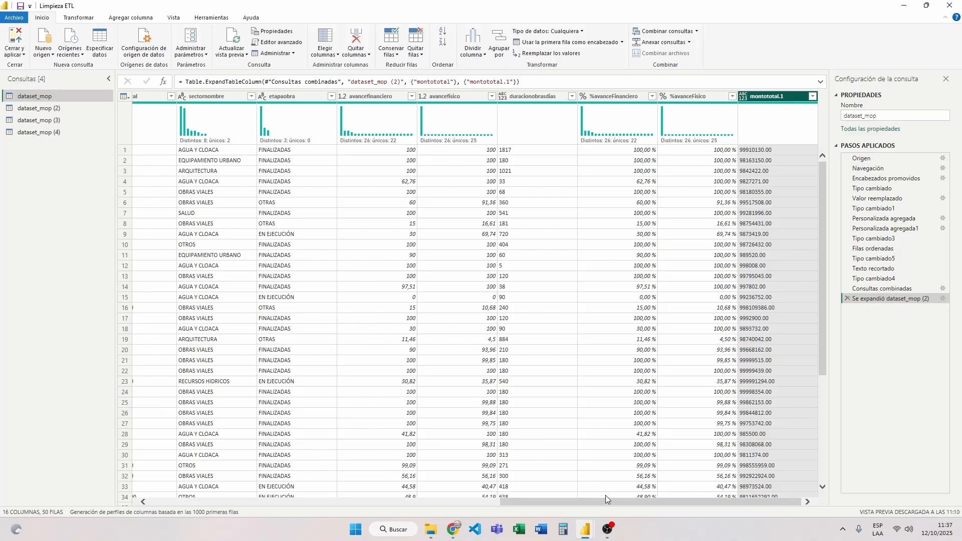
{"action": "left_click_drag", "start_coordinate": [606, 496], "coordinate": [510, 501]}
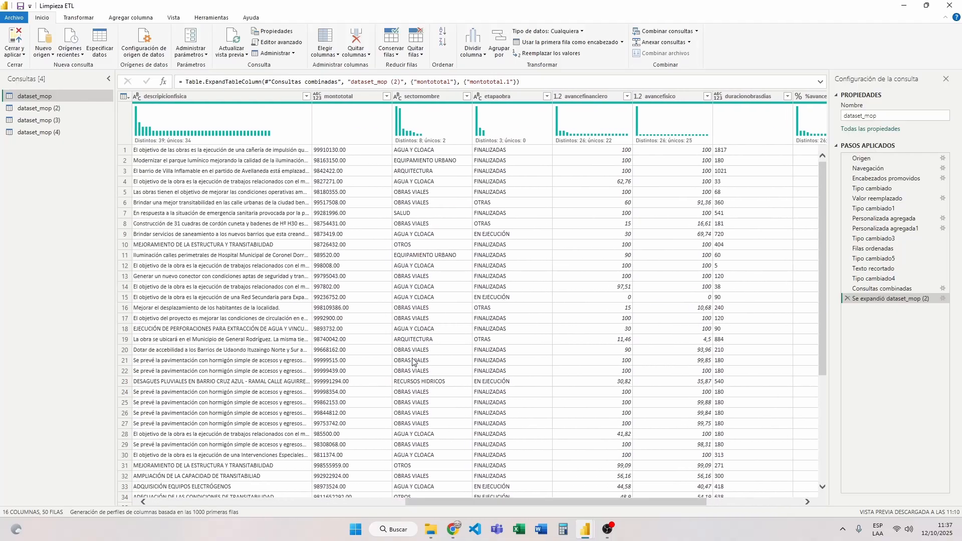
{"action": "left_click", "coordinate": [335, 103]}
{"action": "left_click", "coordinate": [722, 501]}
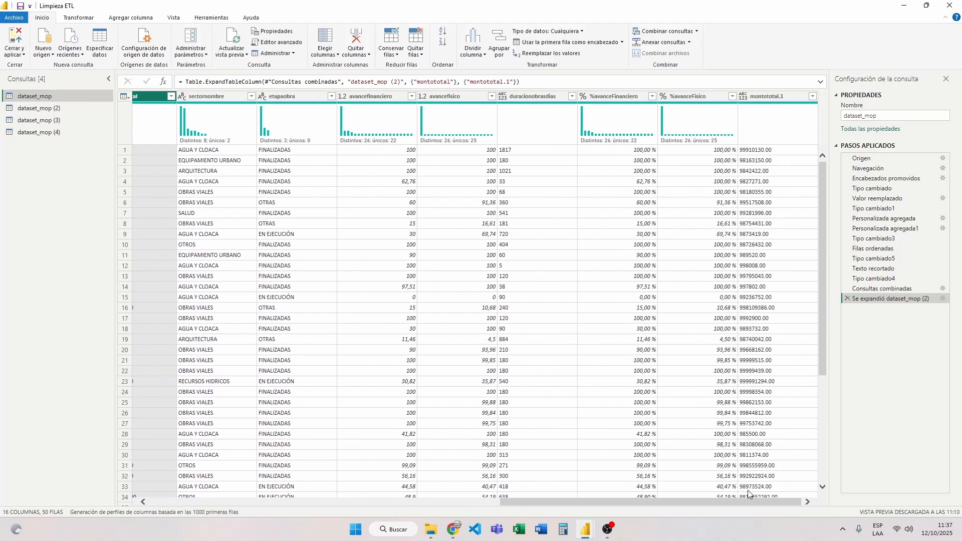
{"action": "left_click", "coordinate": [749, 151]}
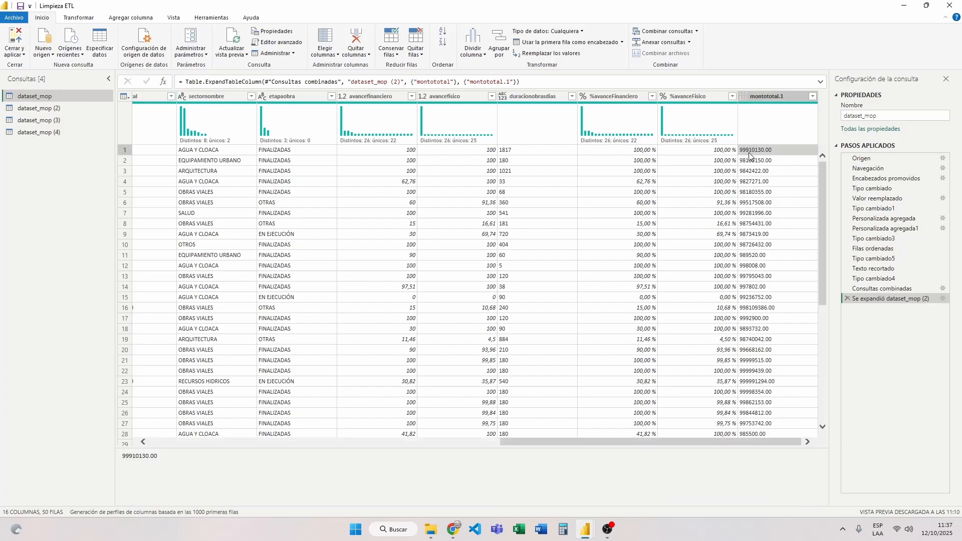
Step: Remove the expansion and merge steps from the dataset_mop query
{"action": "left_click", "coordinate": [847, 298]}
{"action": "left_click", "coordinate": [846, 289]}
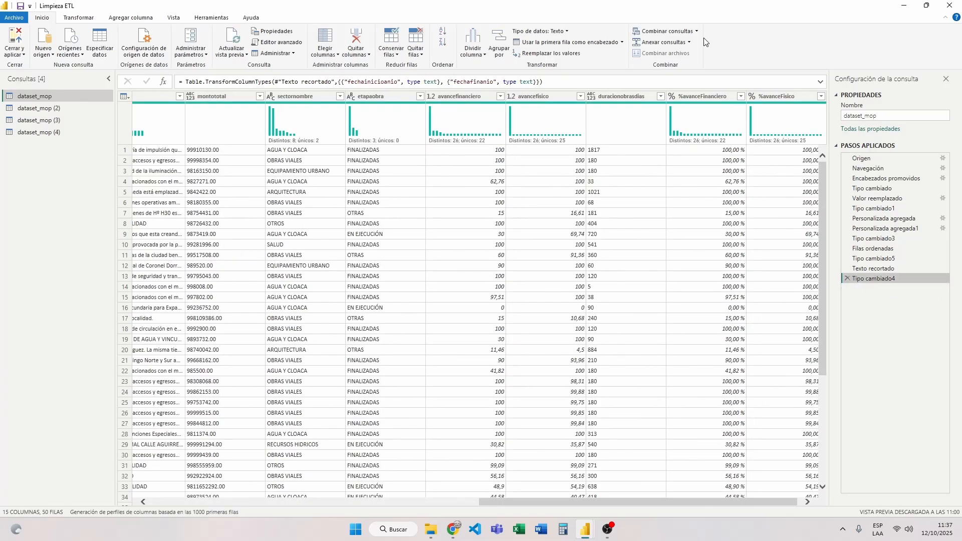
Step: Merge dataset_mop with dataset_mop (2) into a new query, matching on idproyecto in both tables with a left outer join
{"action": "left_click", "coordinate": [695, 31]}
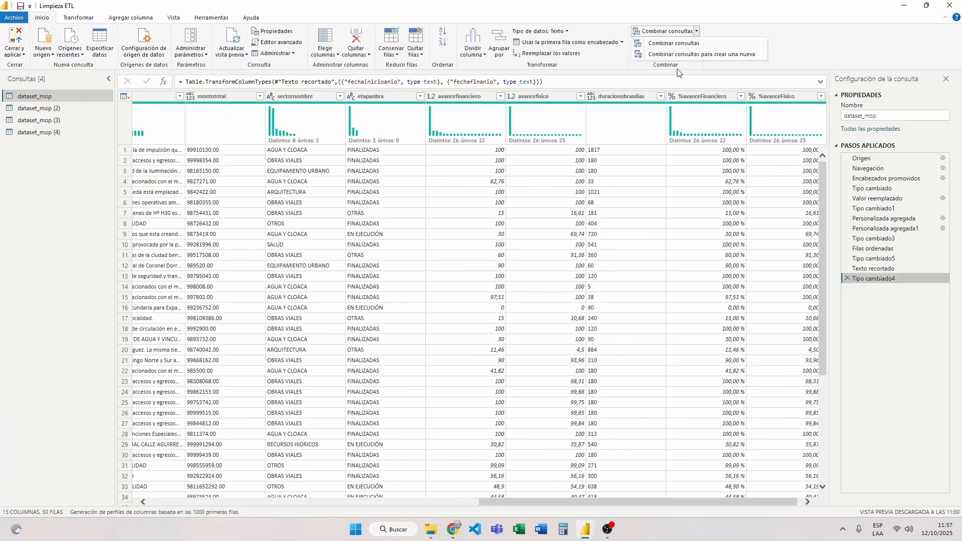
{"action": "left_click", "coordinate": [688, 56]}
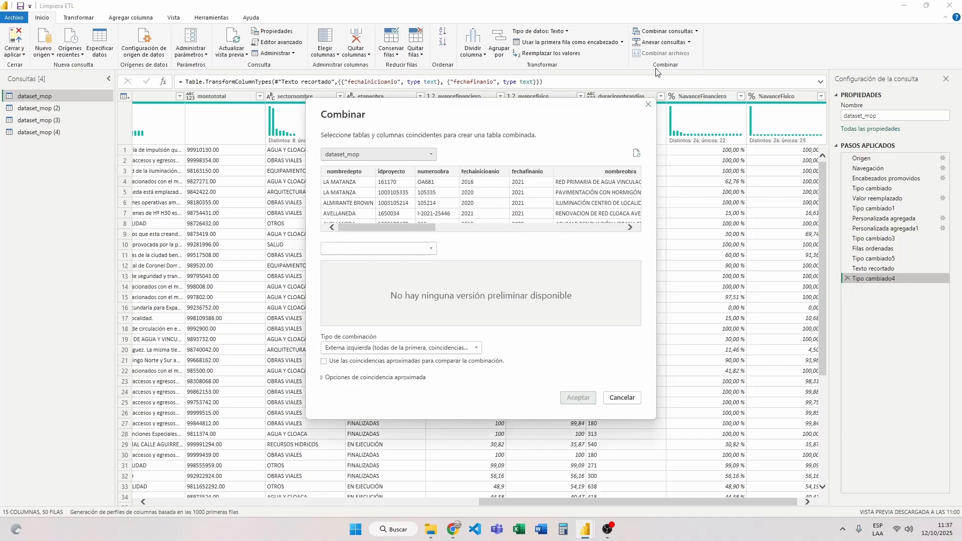
{"action": "left_click", "coordinate": [389, 172]}
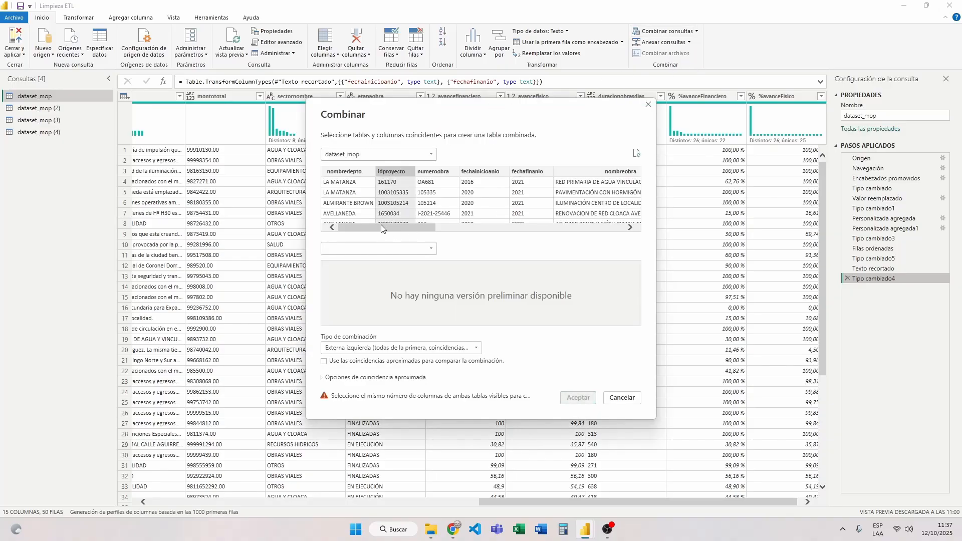
{"action": "left_click", "coordinate": [381, 248]}
{"action": "left_click", "coordinate": [361, 274]}
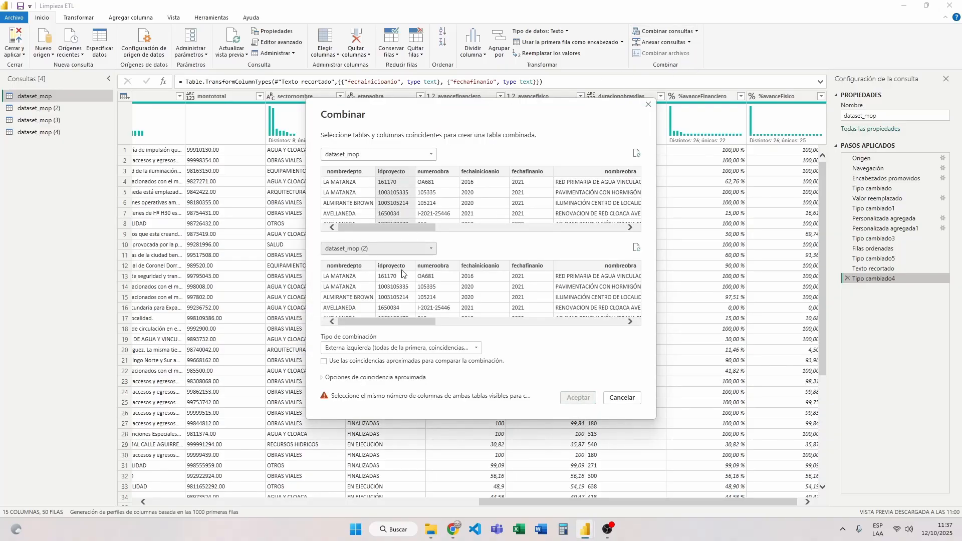
{"action": "left_click", "coordinate": [394, 266]}
{"action": "left_click", "coordinate": [577, 398]}
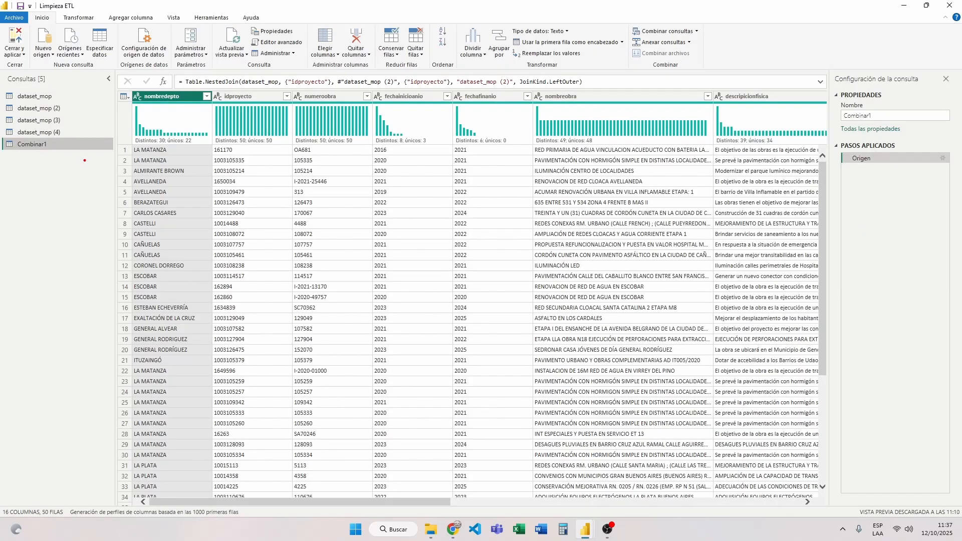
{"action": "left_click_drag", "start_coordinate": [75, 154], "coordinate": [2, 138]}
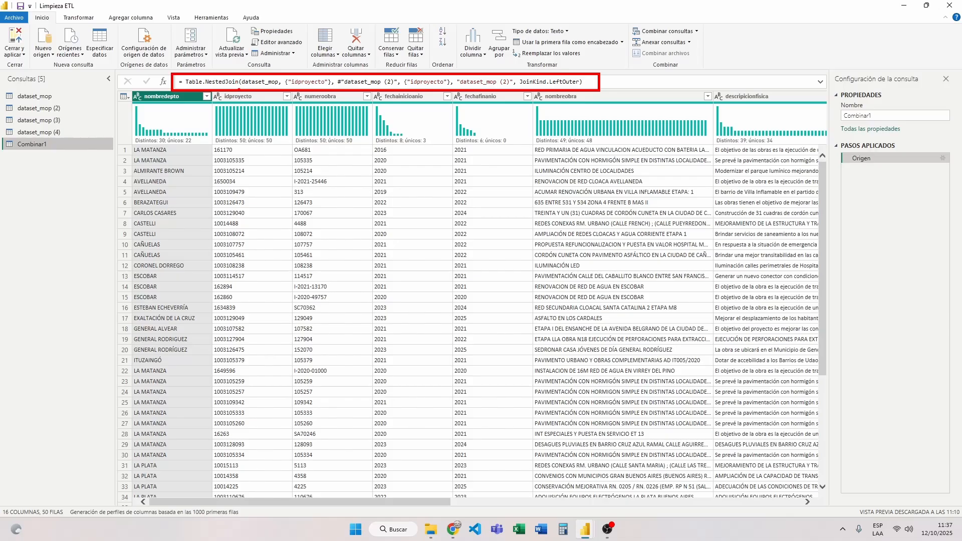
{"action": "left_click_drag", "start_coordinate": [240, 88], "coordinate": [275, 86]}
{"action": "left_click_drag", "start_coordinate": [342, 87], "coordinate": [399, 86]}
{"action": "key", "text": "Escape"}
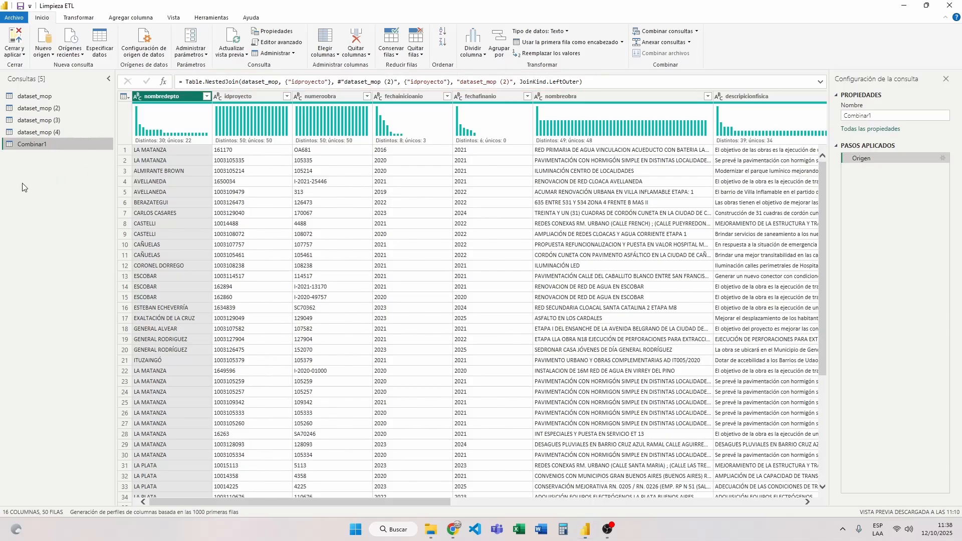
Step: Append the rows of dataset_mop (2) to the original dataset_mop query, using the two-table option
{"action": "left_click", "coordinate": [44, 95]}
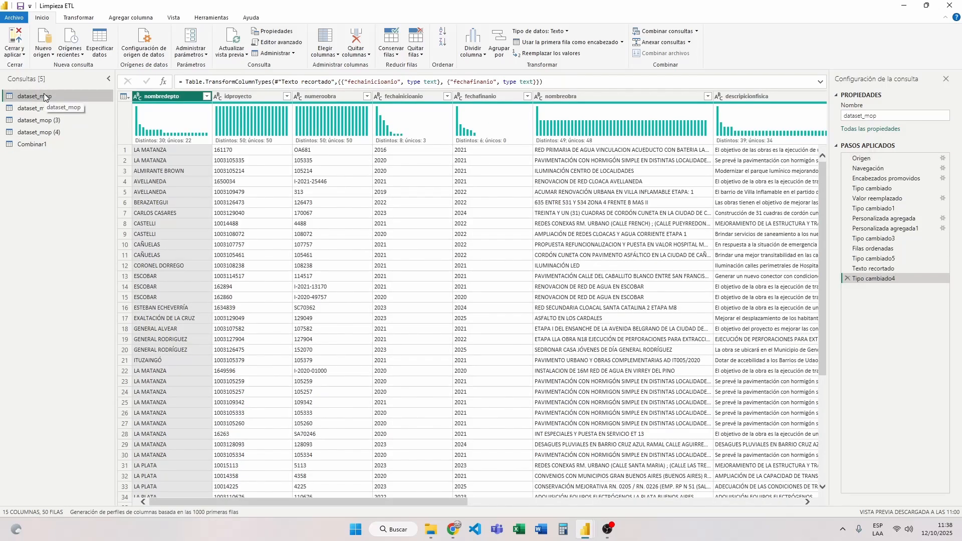
{"action": "left_click", "coordinate": [689, 43]}
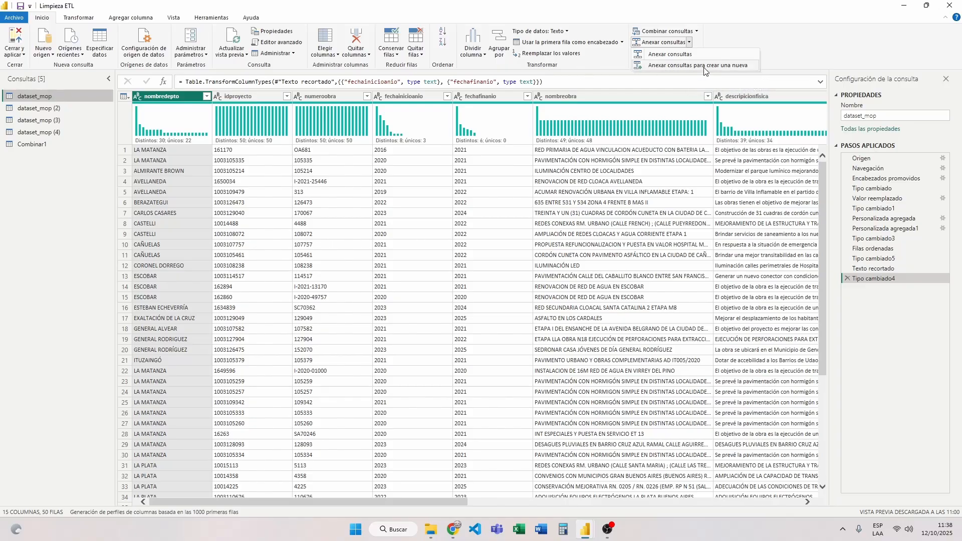
{"action": "left_click", "coordinate": [681, 56]}
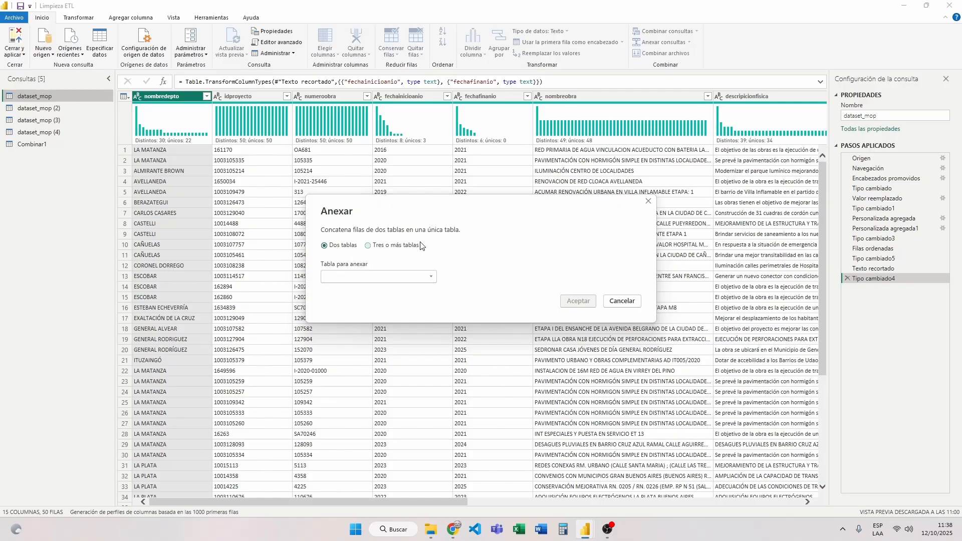
{"action": "key", "text": "Tab"}
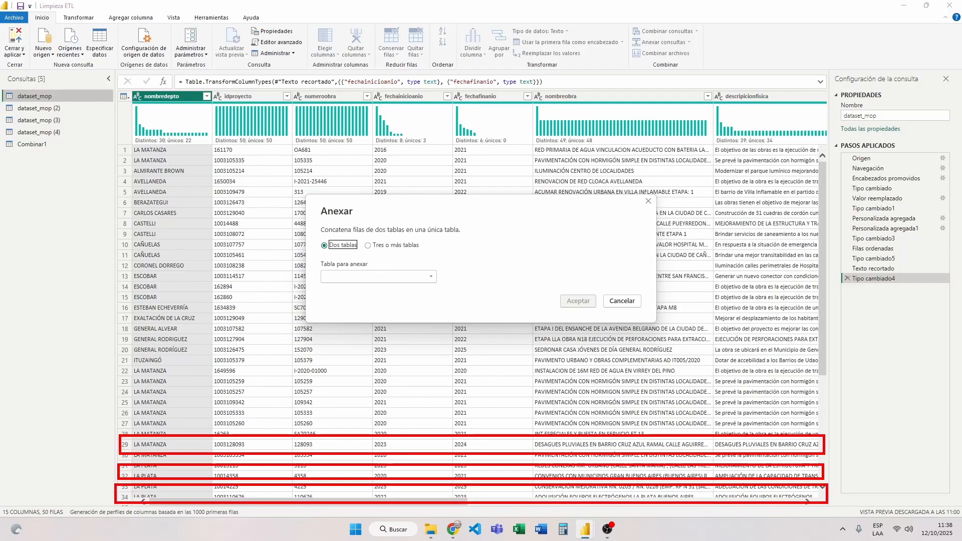
{"action": "left_click", "coordinate": [418, 278]}
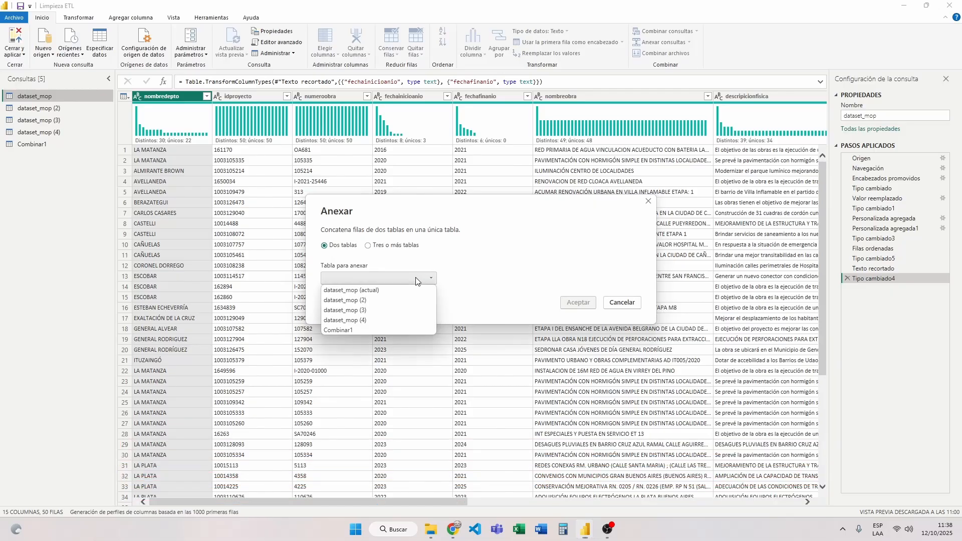
{"action": "left_click", "coordinate": [355, 301]}
{"action": "left_click", "coordinate": [578, 302]}
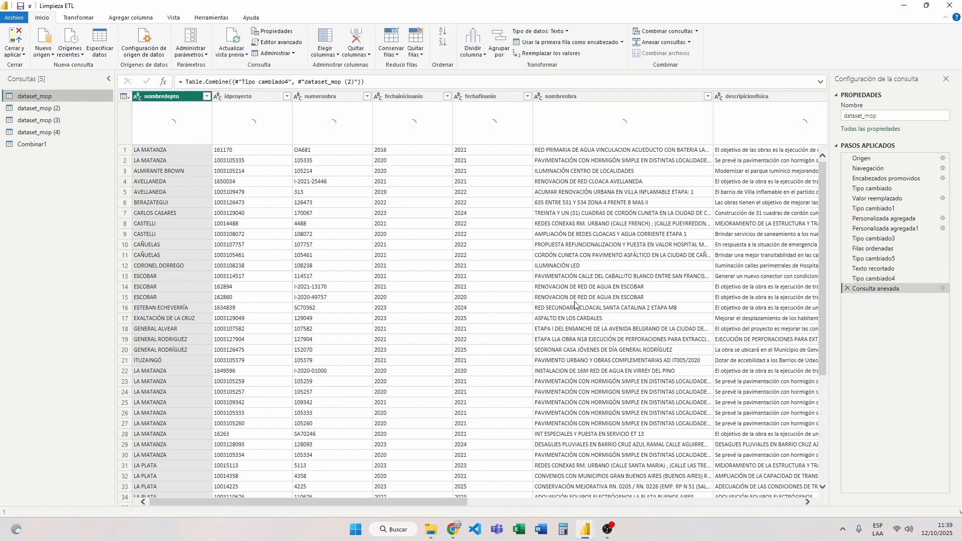
Step: Sort the appended rows in ascending order by nombredepto and then idproyecto, and inspect the first record
{"action": "scroll", "coordinate": [217, 197], "scroll_direction": "down", "scroll_amount": 5}
{"action": "scroll", "coordinate": [217, 196], "scroll_direction": "down", "scroll_amount": 16}
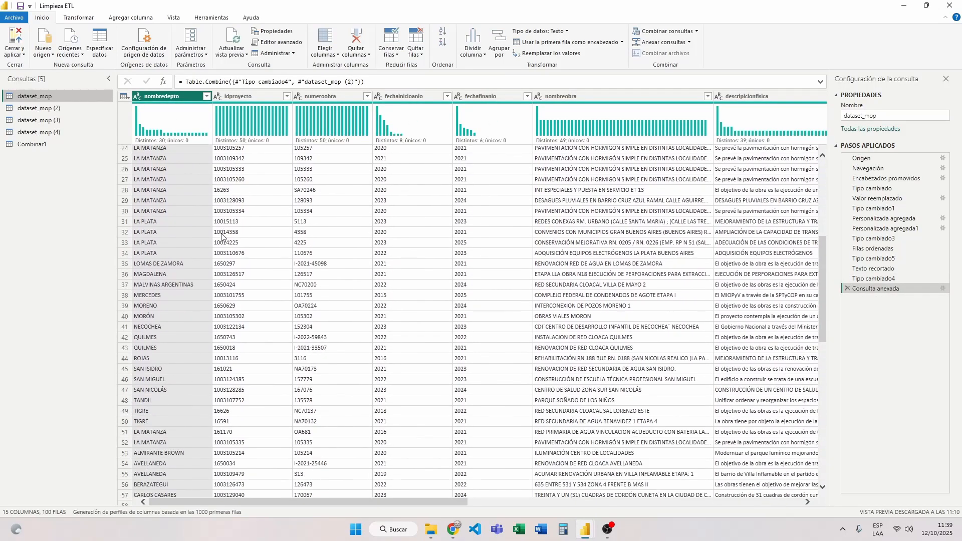
{"action": "scroll", "coordinate": [164, 492], "scroll_direction": "up", "scroll_amount": 20}
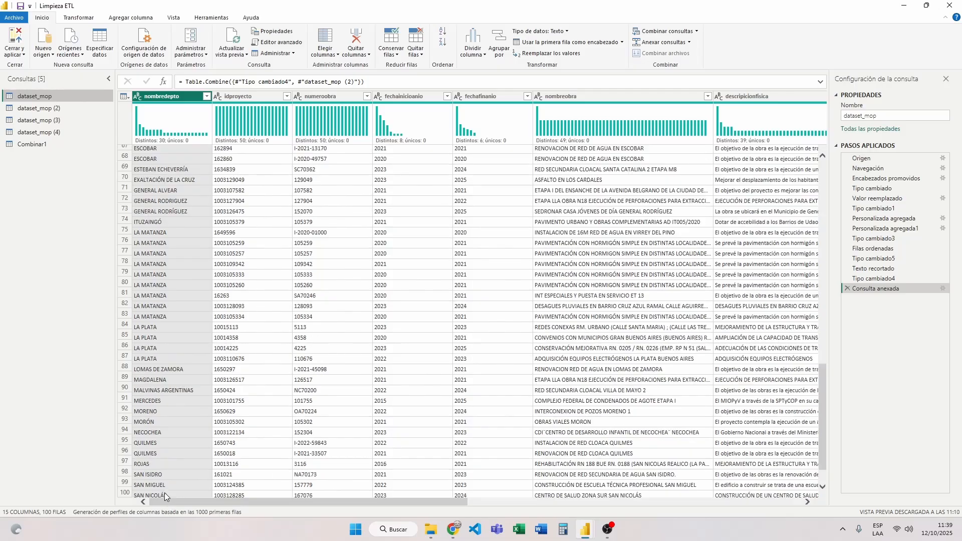
{"action": "left_click", "coordinate": [207, 96]}
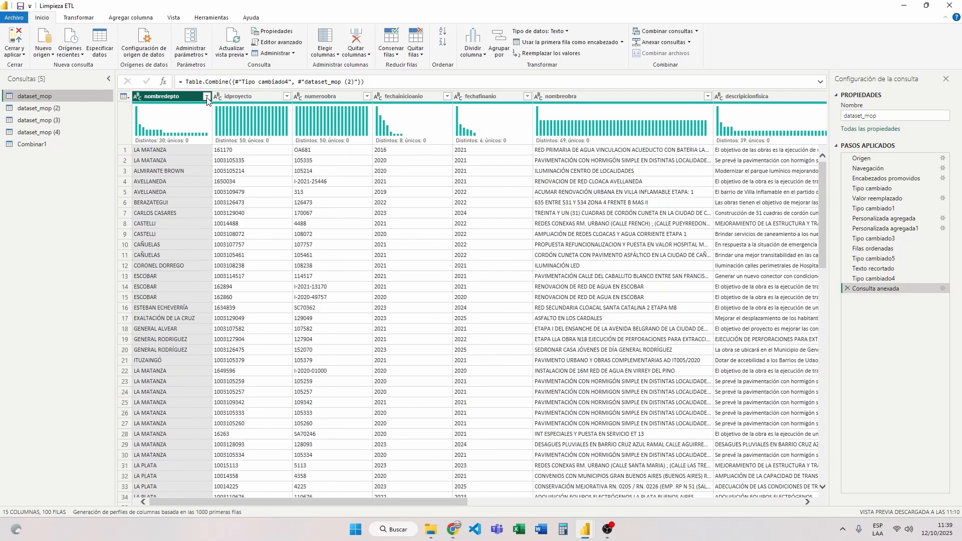
{"action": "left_click", "coordinate": [202, 109]}
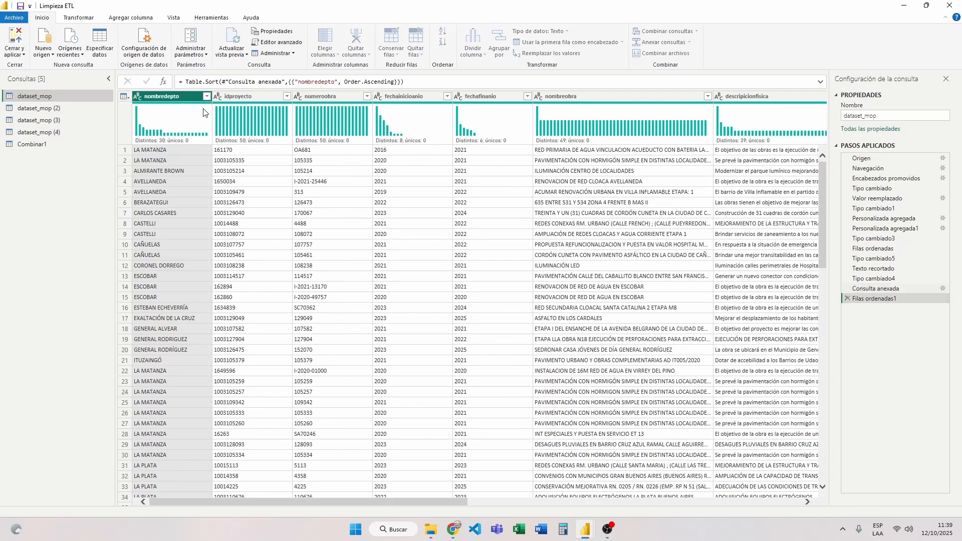
{"action": "left_click", "coordinate": [265, 97]}
{"action": "left_click", "coordinate": [287, 96]}
{"action": "left_click", "coordinate": [161, 109]}
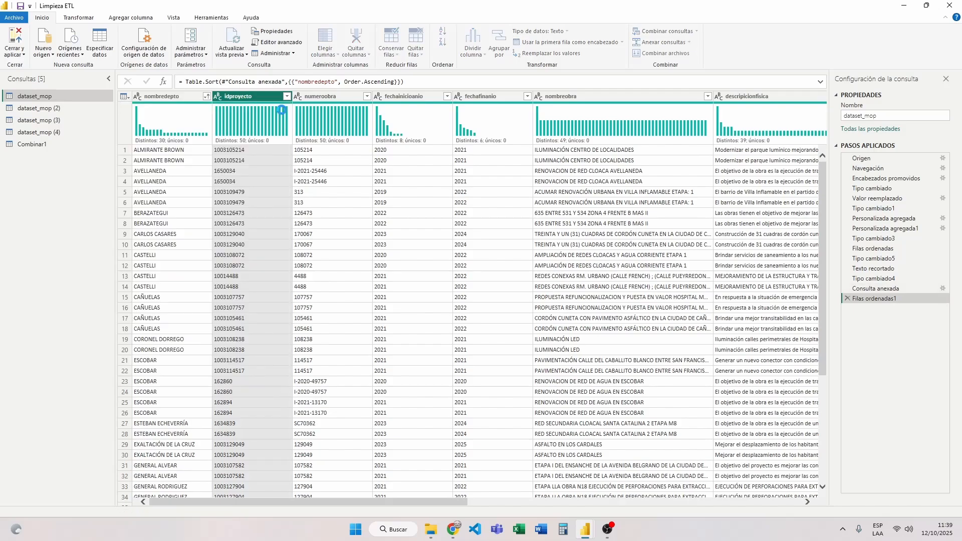
{"action": "left_click", "coordinate": [189, 154]}
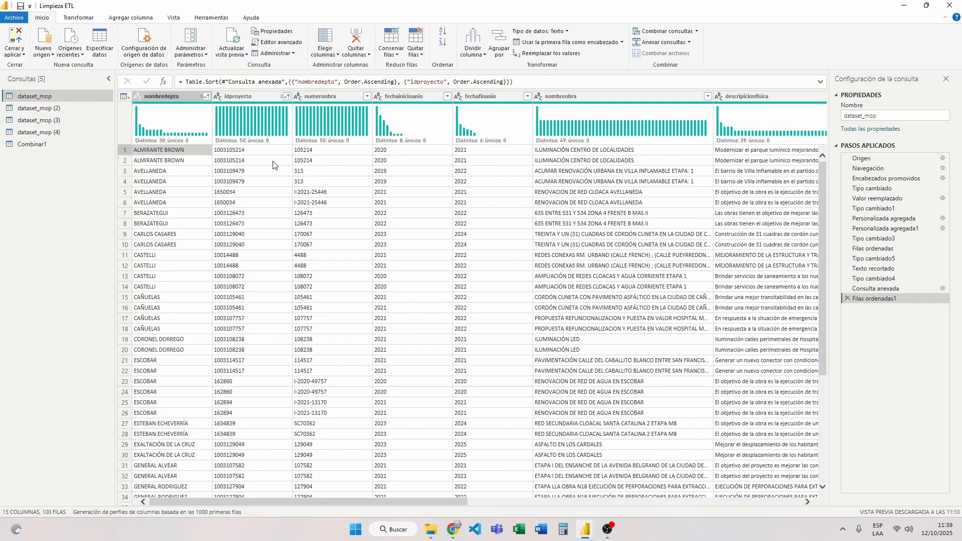
{"action": "left_click", "coordinate": [130, 150]}
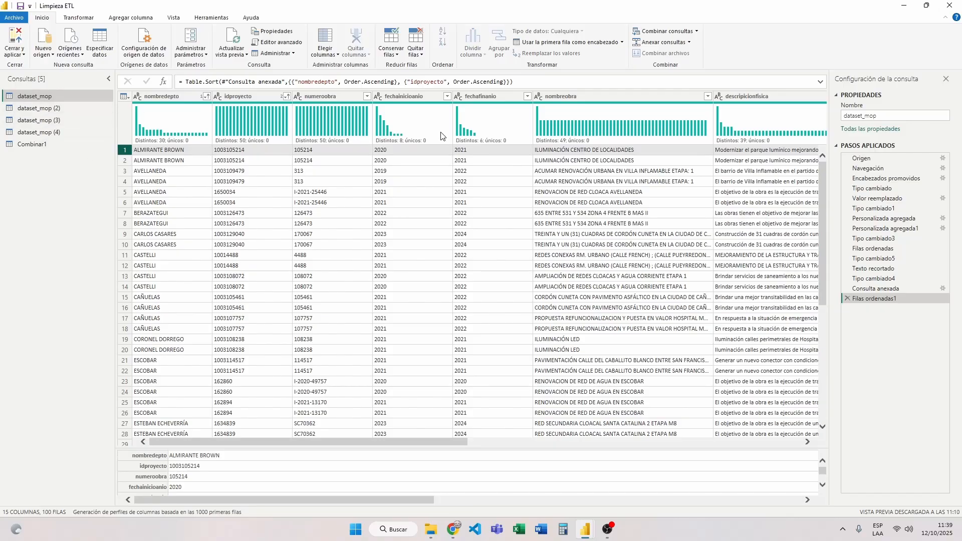
Step: Edit the append step to combine three or more tables, adding dataset_mop (3) and dataset_mop (4), and look through the appended rows
{"action": "left_click", "coordinate": [942, 288]}
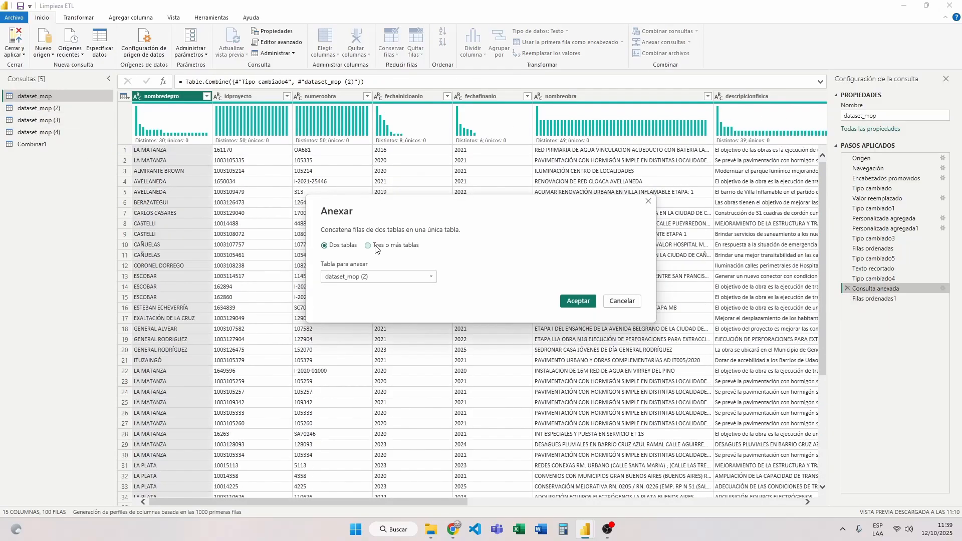
{"action": "left_click", "coordinate": [368, 245]}
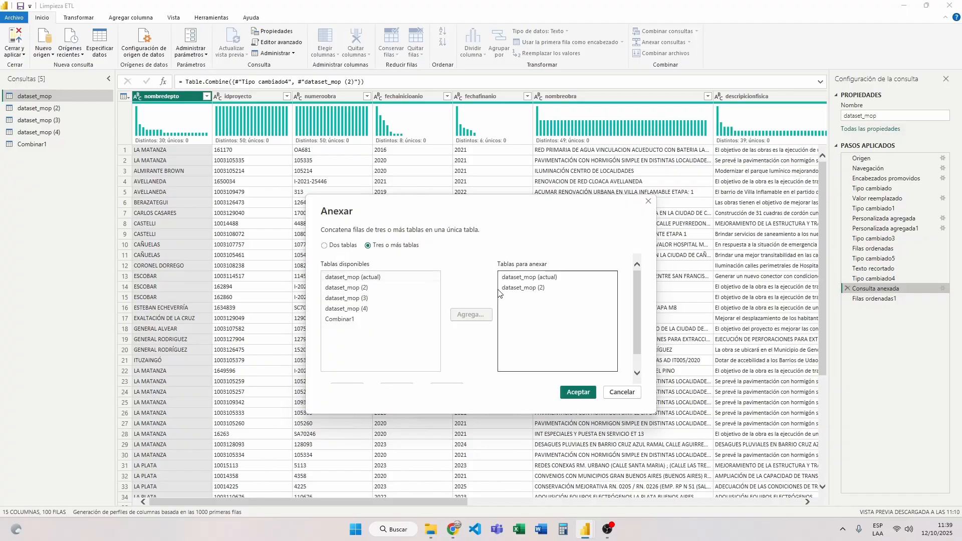
{"action": "left_click", "coordinate": [375, 301]}
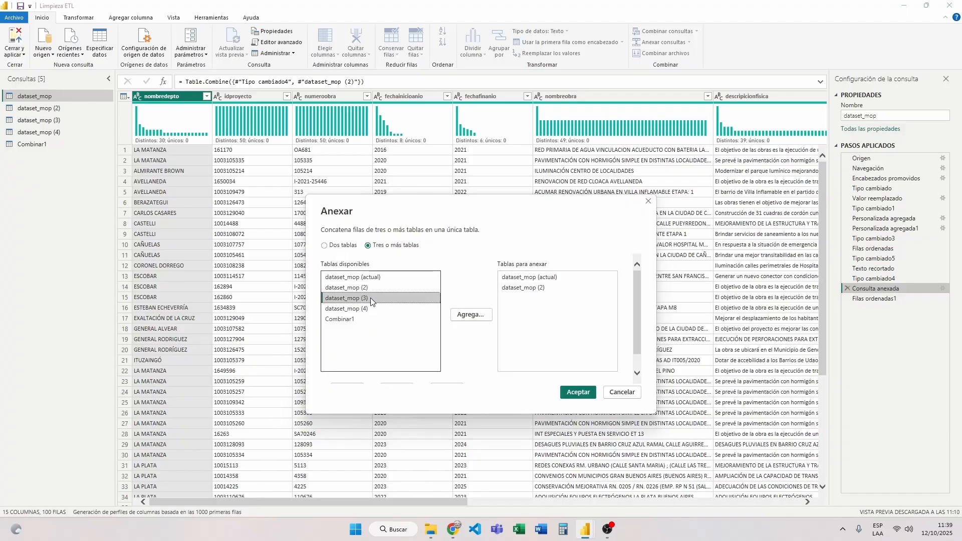
{"action": "left_click", "coordinate": [463, 316]}
{"action": "left_click", "coordinate": [358, 311]}
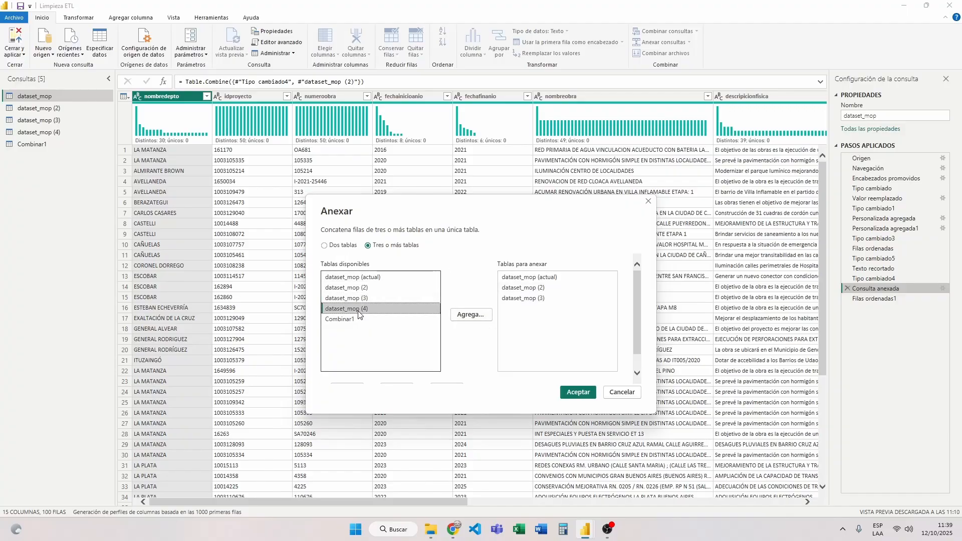
{"action": "double_click", "coordinate": [359, 311]}
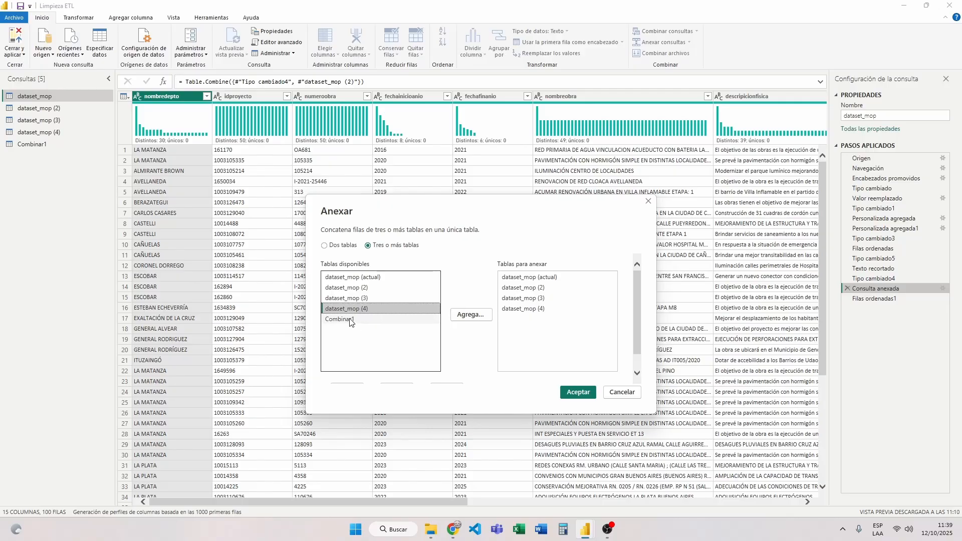
{"action": "left_click", "coordinate": [577, 392]}
{"action": "scroll", "coordinate": [246, 187], "scroll_direction": "down", "scroll_amount": 10}
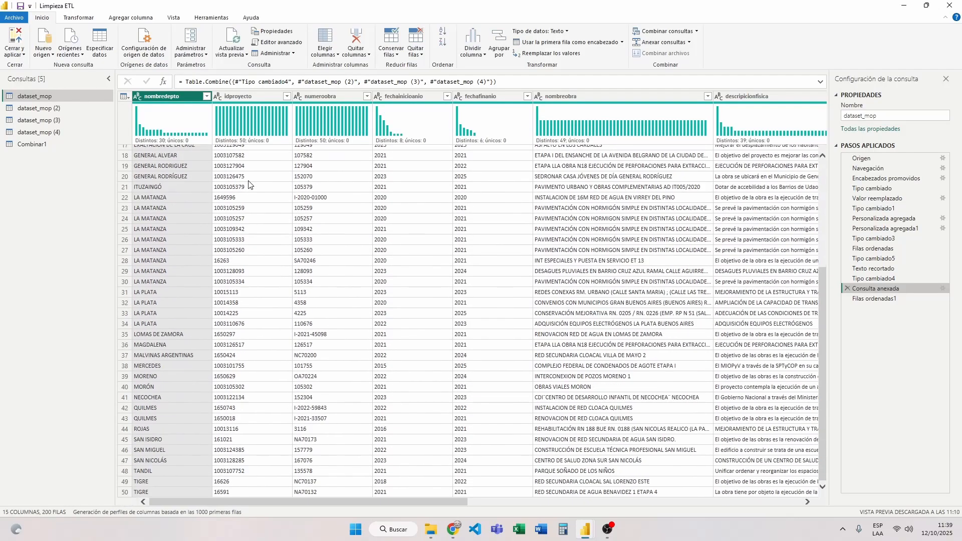
{"action": "scroll", "coordinate": [248, 184], "scroll_direction": "down", "scroll_amount": 20}
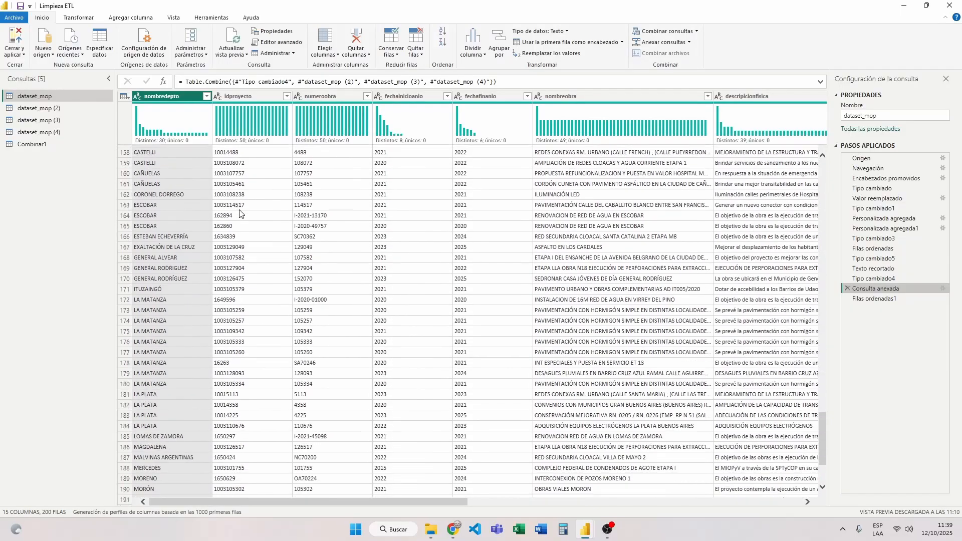
{"action": "scroll", "coordinate": [191, 485], "scroll_direction": "up", "scroll_amount": 20}
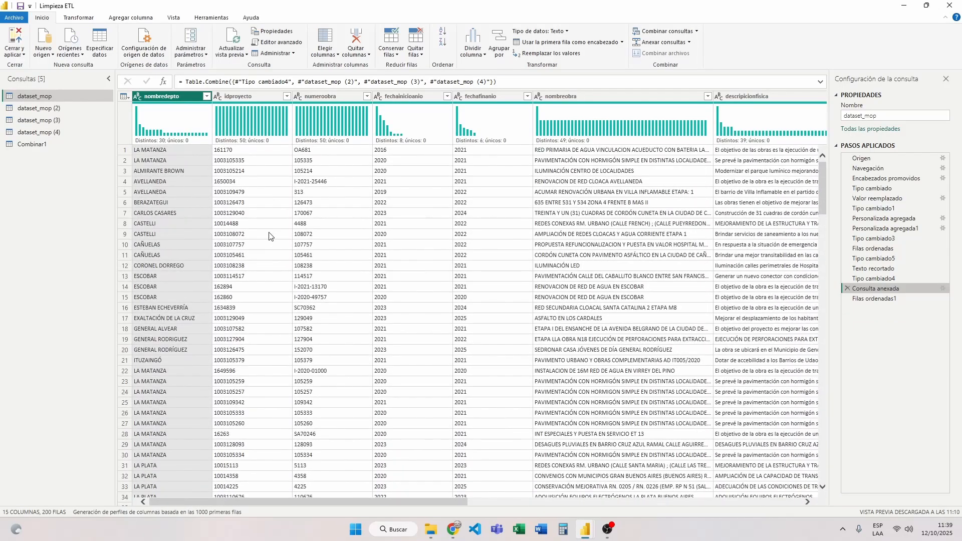
Step: Rename the nombredepto column to nombredepto_2 in the dataset_mop (2) query
{"action": "scroll", "coordinate": [206, 246], "scroll_direction": "down", "scroll_amount": 20}
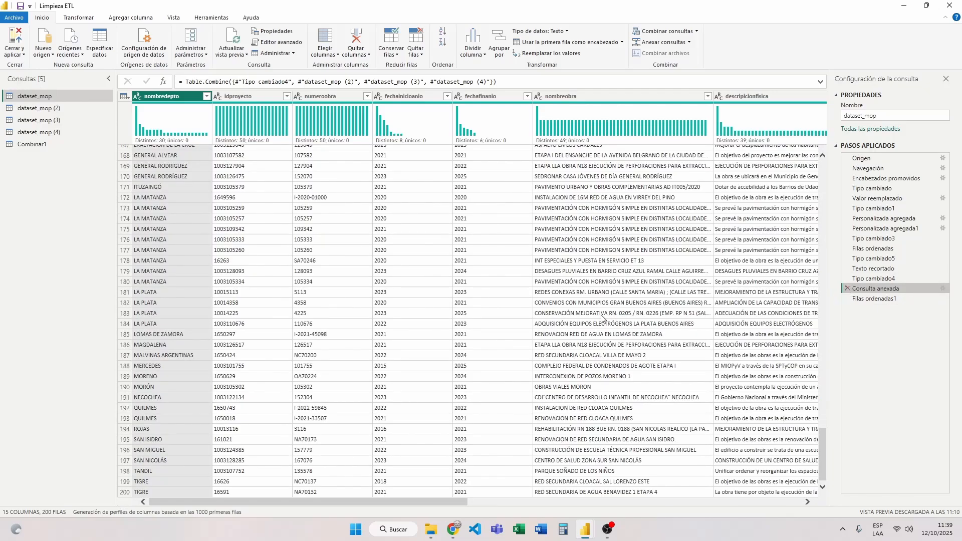
{"action": "left_click", "coordinate": [36, 108]}
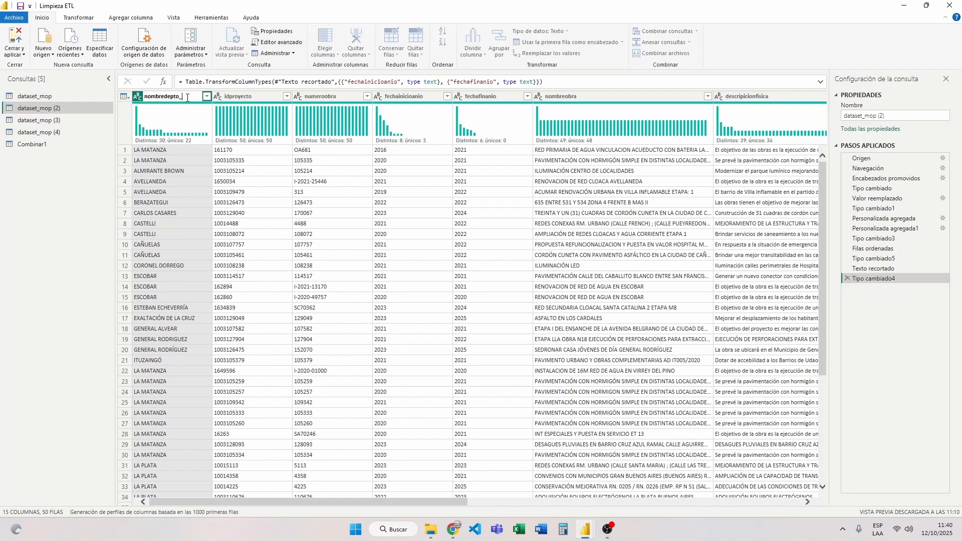
{"action": "key", "text": "Return"}
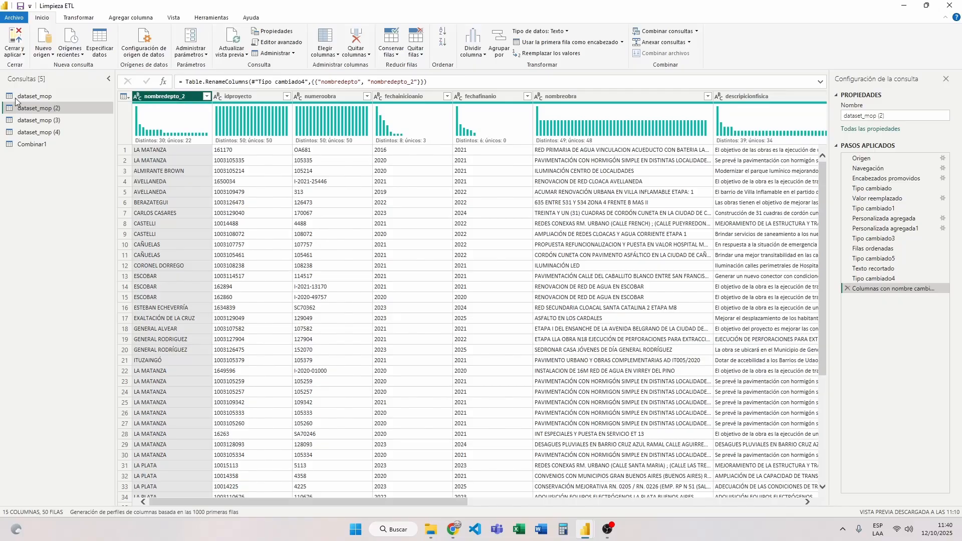
Step: Examine the appended rows in dataset_mop, comparing the nombredepto and nombredepto_2 columns
{"action": "left_click", "coordinate": [44, 95]}
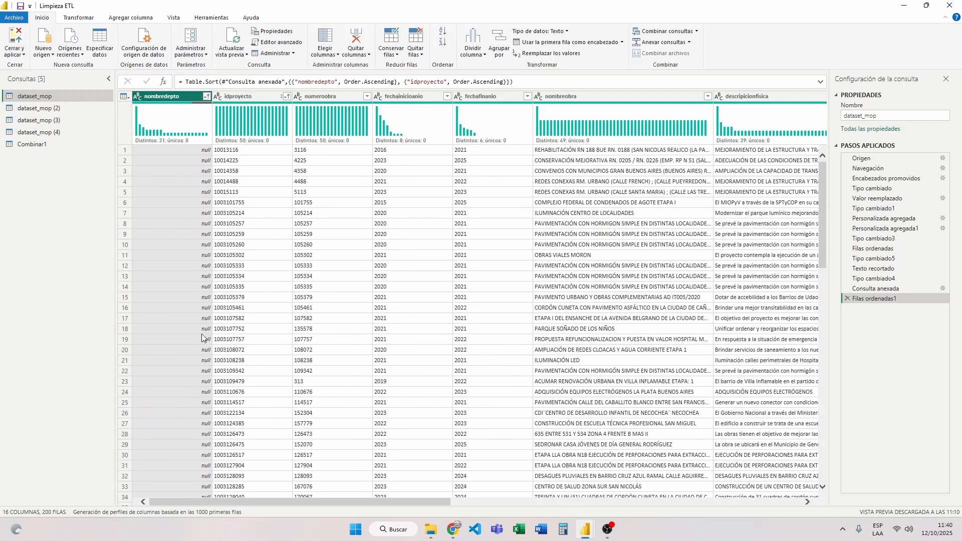
{"action": "left_click_drag", "start_coordinate": [182, 505], "coordinate": [539, 507]}
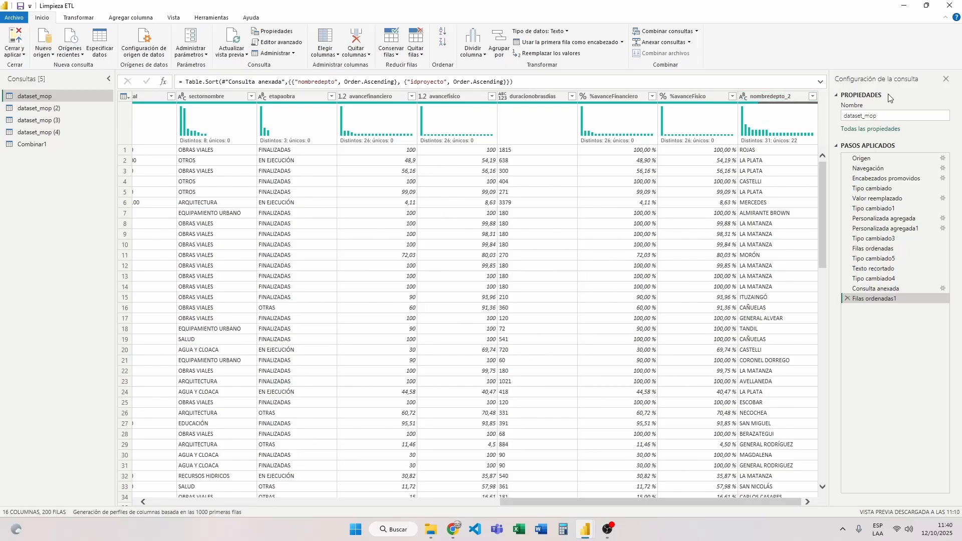
{"action": "scroll", "coordinate": [774, 192], "scroll_direction": "down", "scroll_amount": 10}
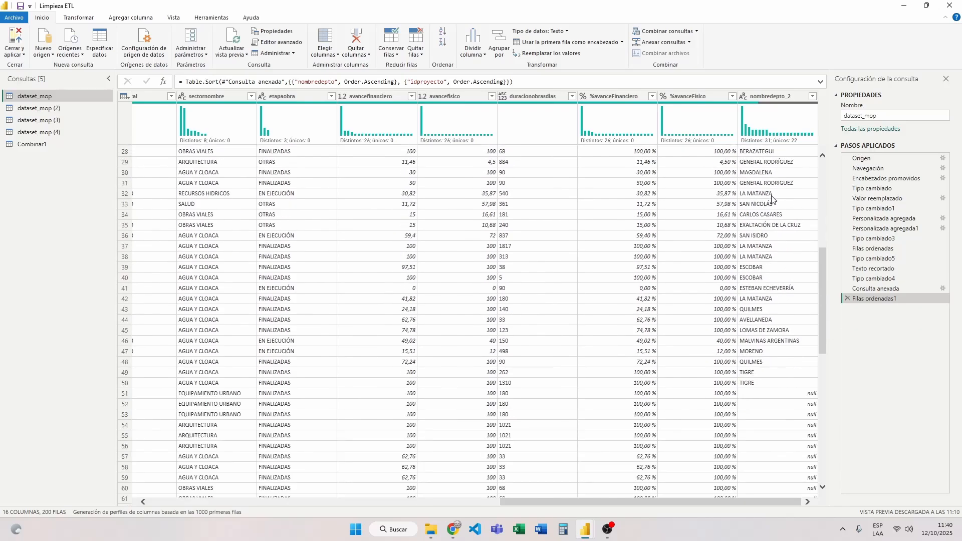
{"action": "scroll", "coordinate": [770, 240], "scroll_direction": "down", "scroll_amount": 2}
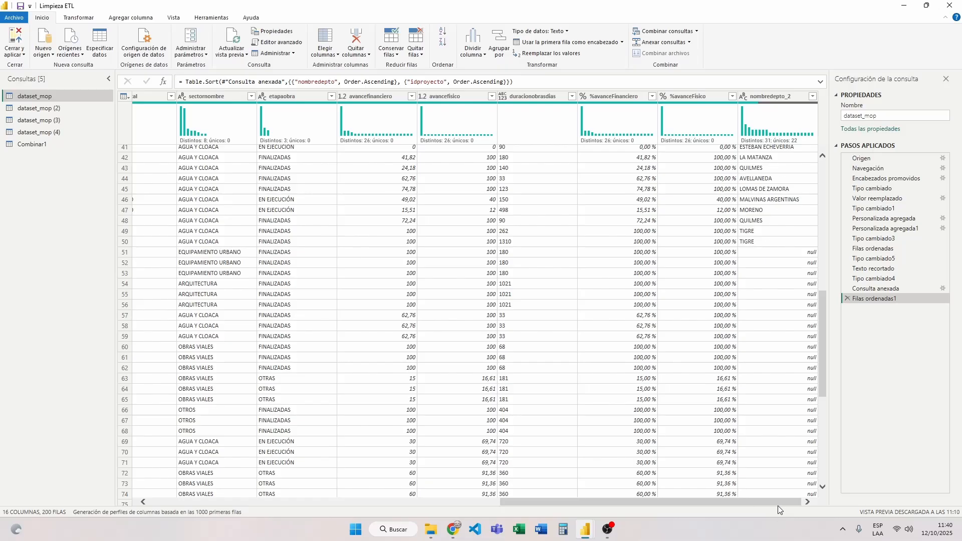
{"action": "left_click_drag", "start_coordinate": [792, 504], "coordinate": [441, 504]}
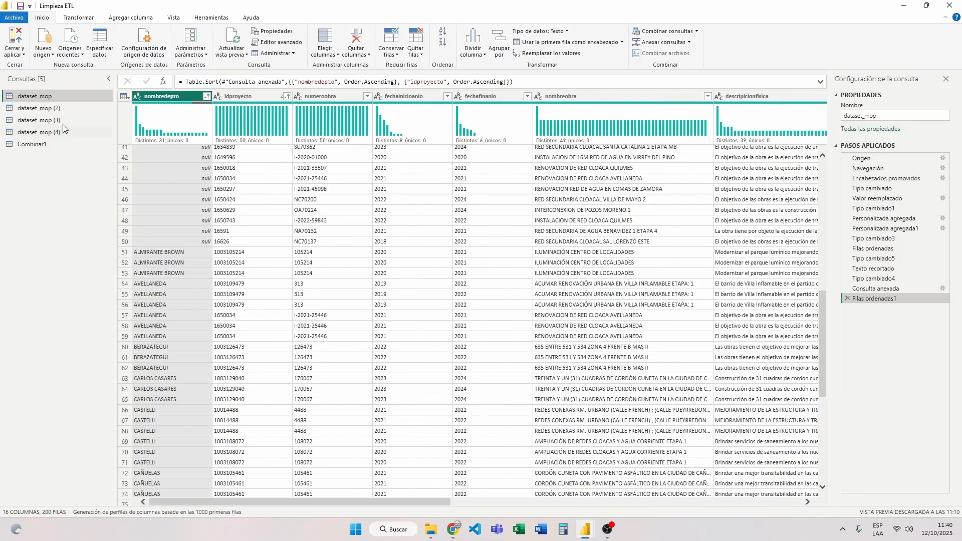
Step: Rename the nombredepto_2 column in dataset_mop (2) to Nombredepto, with a capital N
{"action": "left_click", "coordinate": [54, 108]}
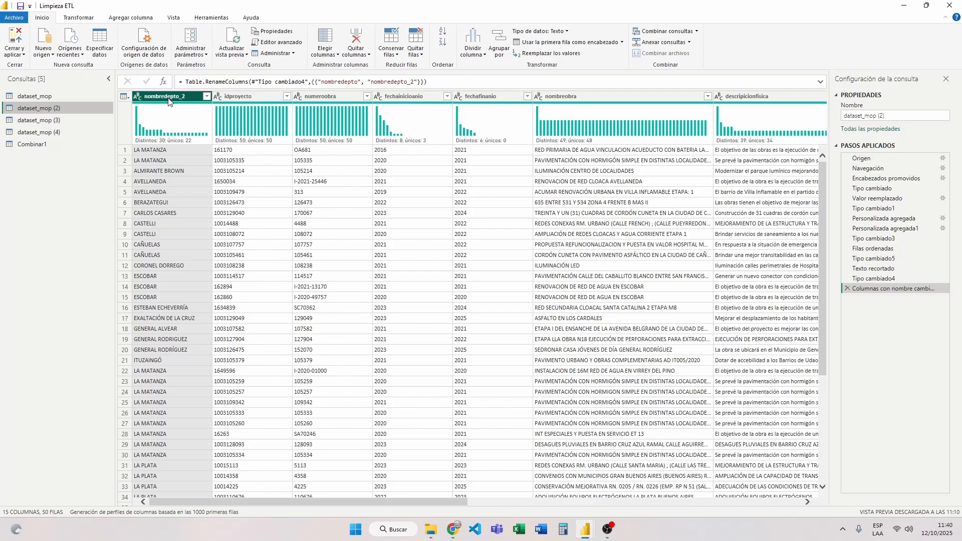
{"action": "double_click", "coordinate": [168, 96]}
{"action": "left_click", "coordinate": [189, 97]}
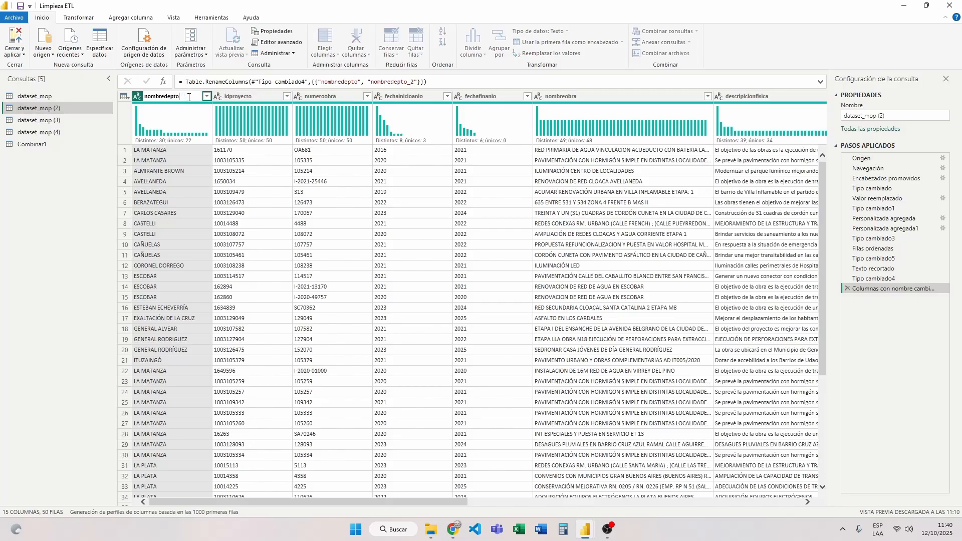
{"action": "key", "text": "BackSpace"}
{"action": "type", "text": "N"}
{"action": "key", "text": "Return"}
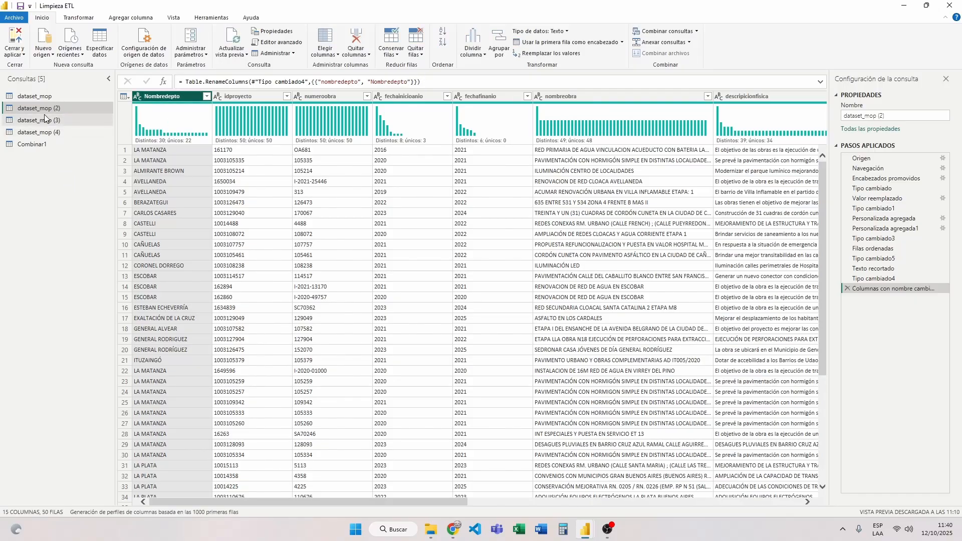
Step: Inspect the last column of dataset_mop and delete the Filas ordenadas1 applied step
{"action": "left_click", "coordinate": [42, 96]}
{"action": "left_click_drag", "start_coordinate": [222, 503], "coordinate": [614, 507]}
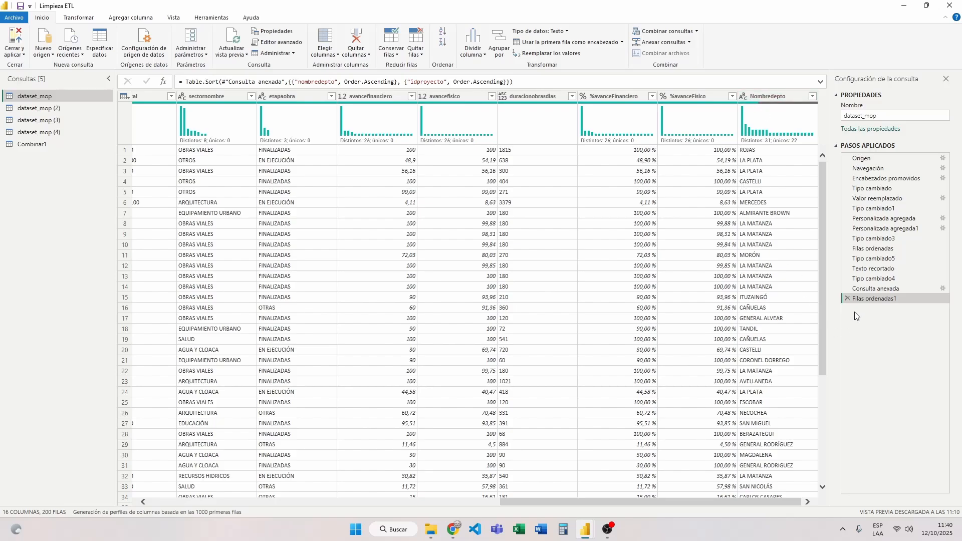
{"action": "left_click", "coordinate": [846, 299]}
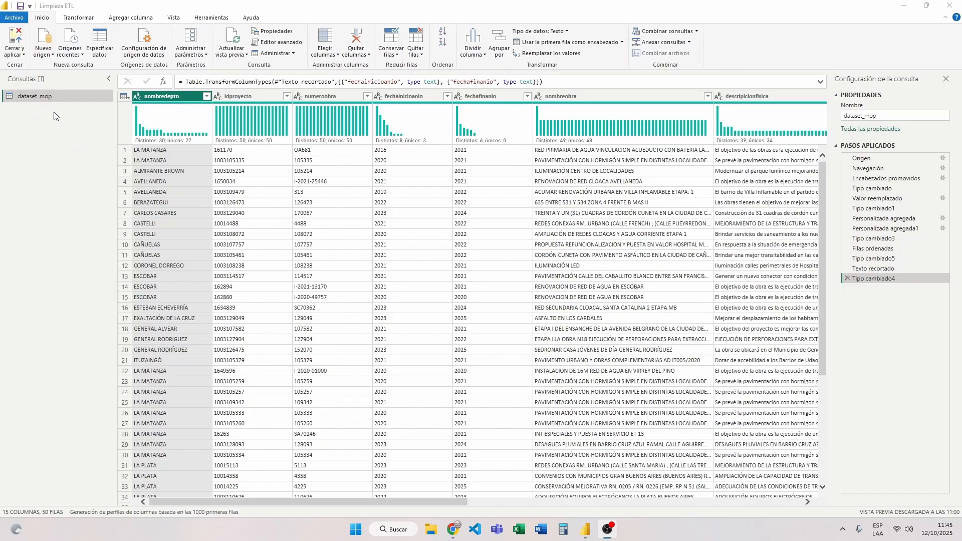
Step: Add a folder data source pointing to the recursos-mensual folder in Downloads and open its file list for transformation
{"action": "left_click", "coordinate": [44, 52]}
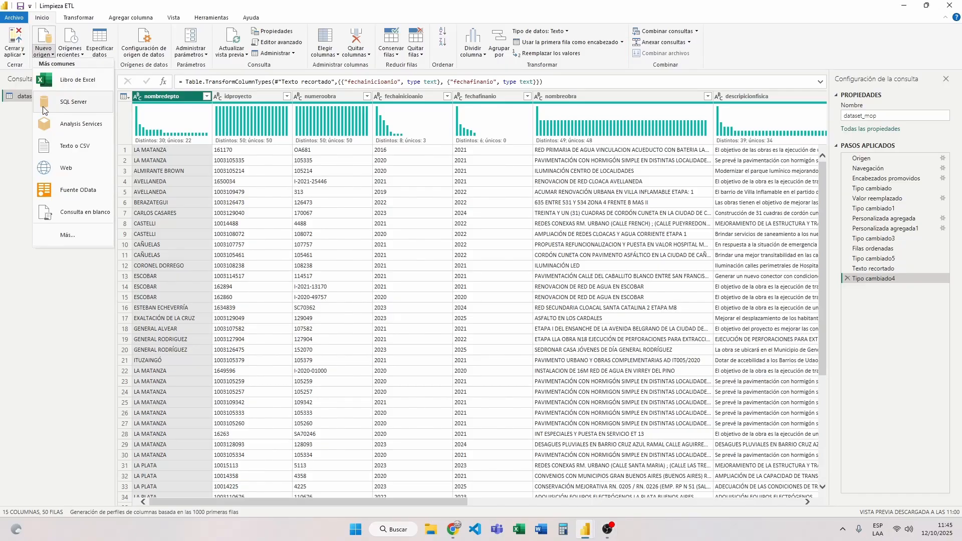
{"action": "left_click", "coordinate": [56, 236]}
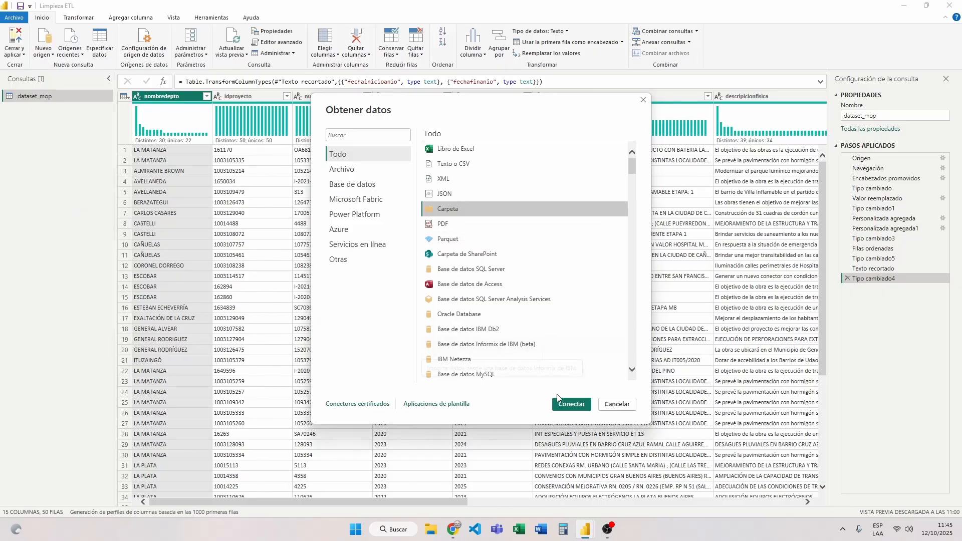
{"action": "left_click", "coordinate": [571, 405]}
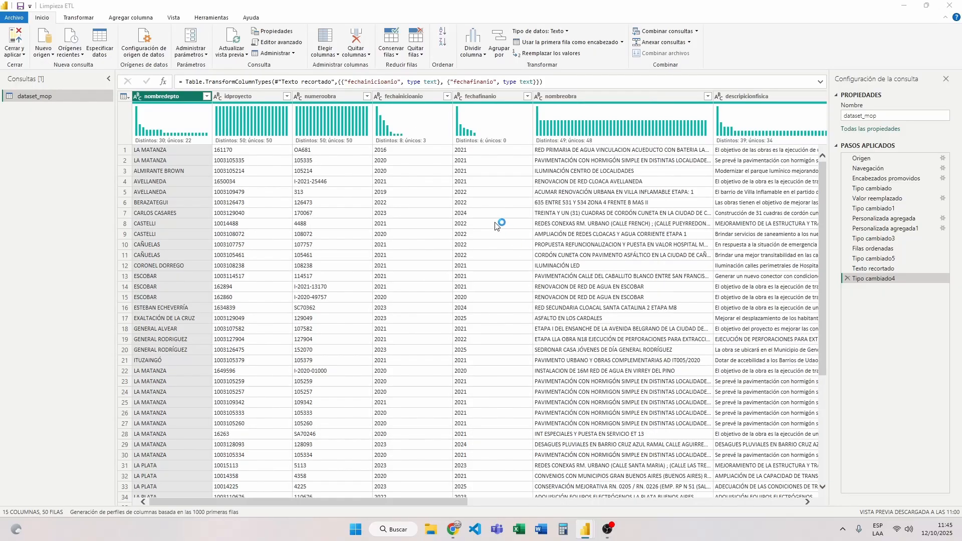
{"action": "type", "text": "D:\\Usuarios\\AJCAPPO\\Downloads\\recursos-mensual"}
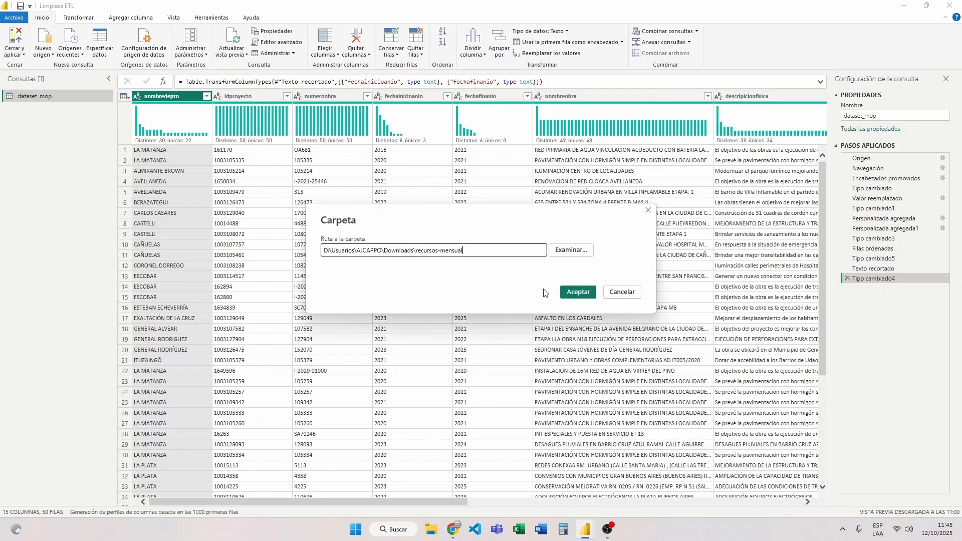
{"action": "left_click", "coordinate": [584, 294]}
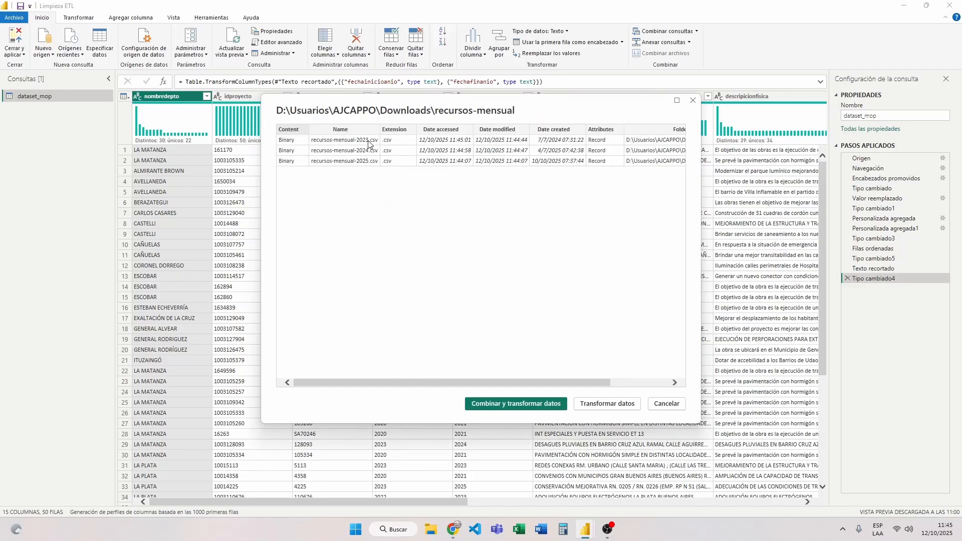
{"action": "left_click", "coordinate": [620, 406]}
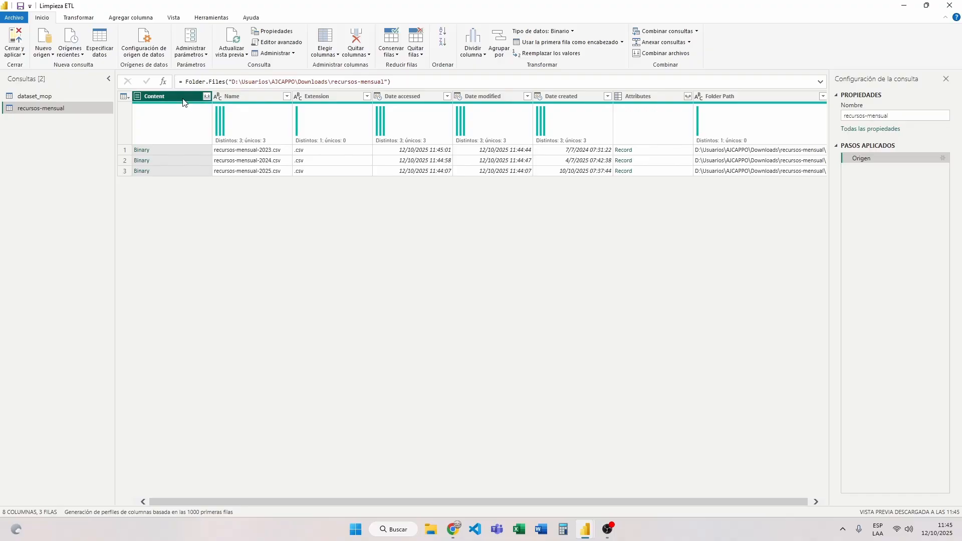
Step: Combine the folder's CSV files using the first file as the sample, UTF-8 origin, comma delimiter and type detection from the first 200 rows
{"action": "left_click", "coordinate": [662, 57]}
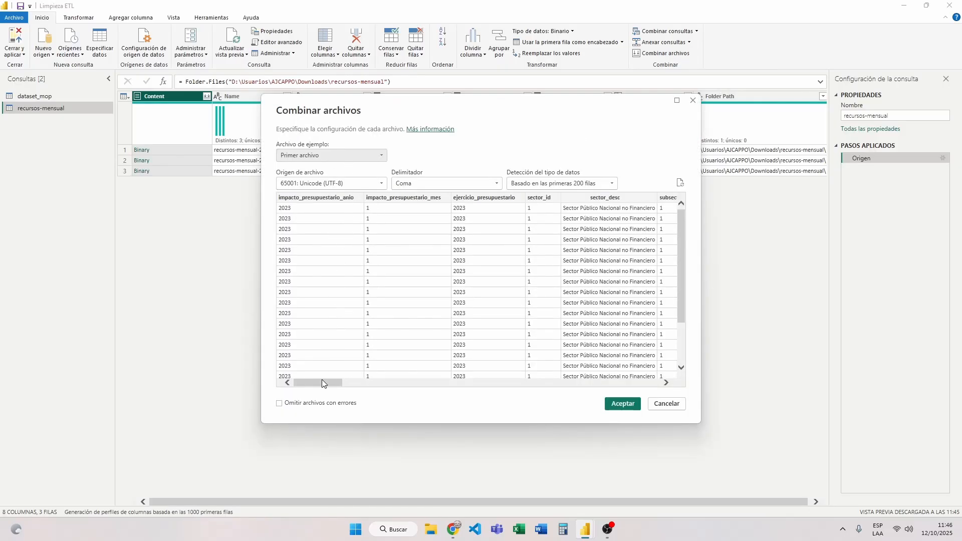
{"action": "left_click_drag", "start_coordinate": [315, 383], "coordinate": [342, 387]}
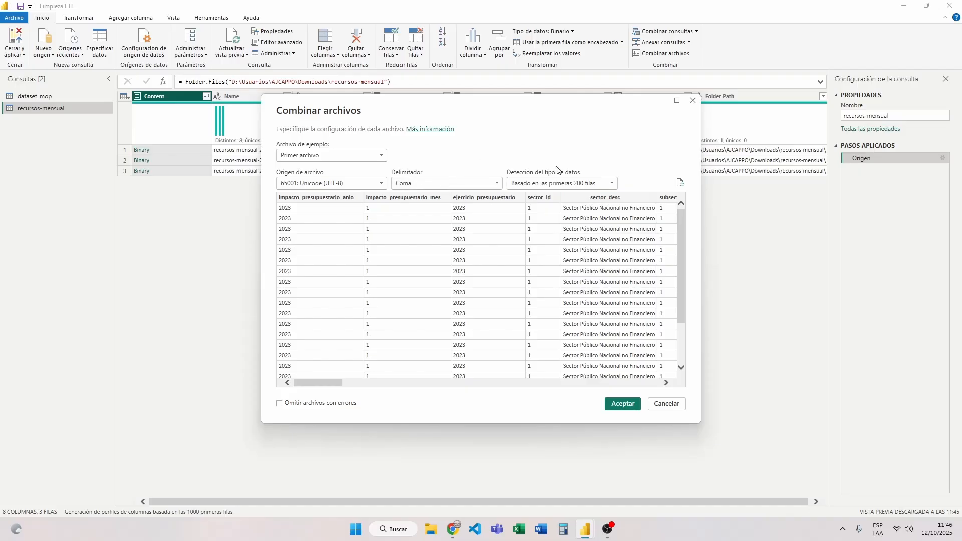
{"action": "left_click", "coordinate": [624, 405]}
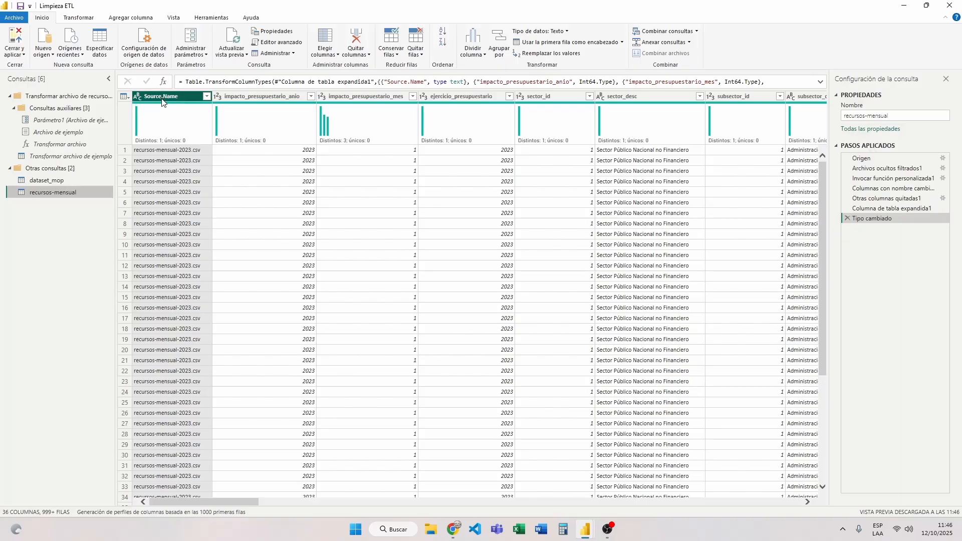
Step: Load the complete list of Source.Name filter values to check the combined source files, leaving the column unfiltered
{"action": "left_click", "coordinate": [206, 97]}
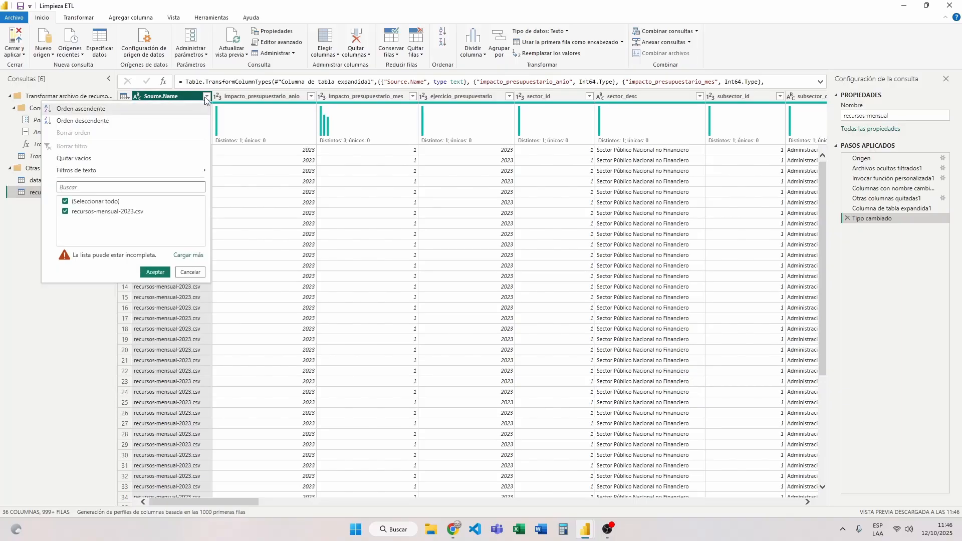
{"action": "left_click", "coordinate": [189, 255]}
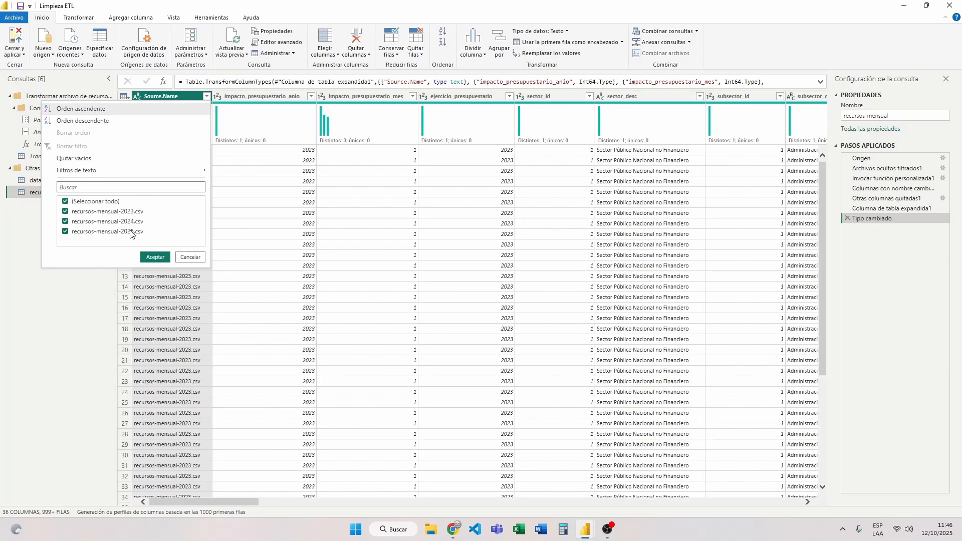
{"action": "left_click", "coordinate": [184, 257]}
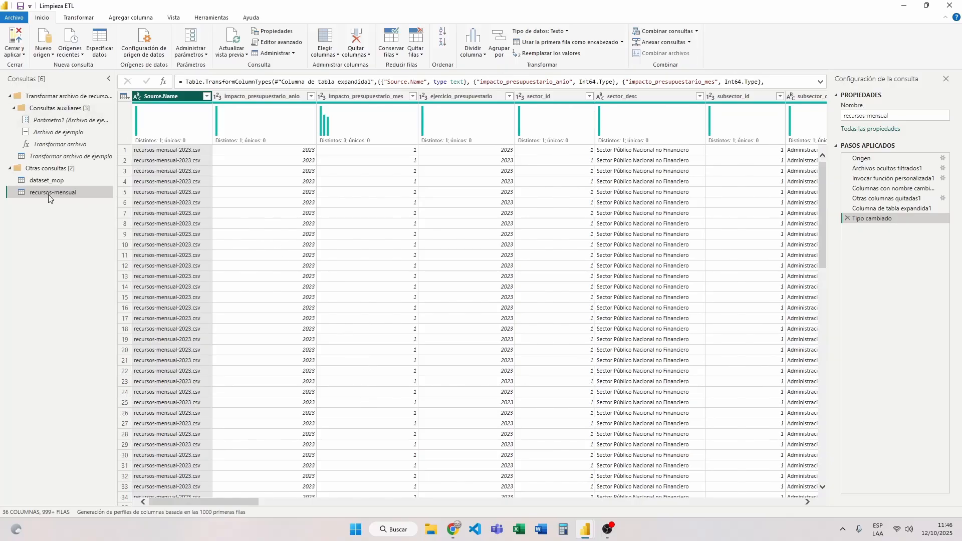
Step: Look through the helper queries for the combined files: parameter, sample file, transform function and sample transformation
{"action": "left_click", "coordinate": [50, 109]}
{"action": "left_click", "coordinate": [50, 121]}
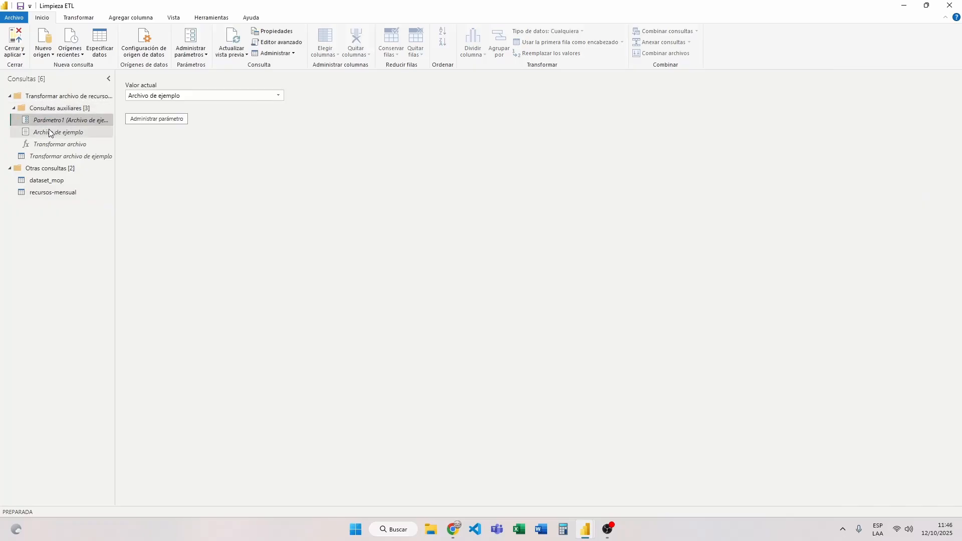
{"action": "left_click", "coordinate": [49, 129]}
{"action": "left_click", "coordinate": [50, 145]}
{"action": "left_click", "coordinate": [52, 159]}
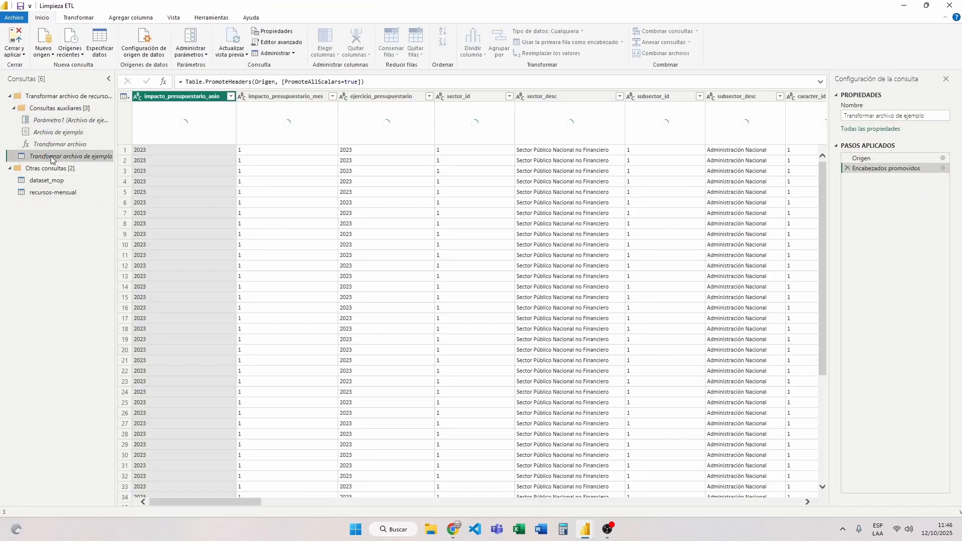
{"action": "left_click", "coordinate": [51, 132]}
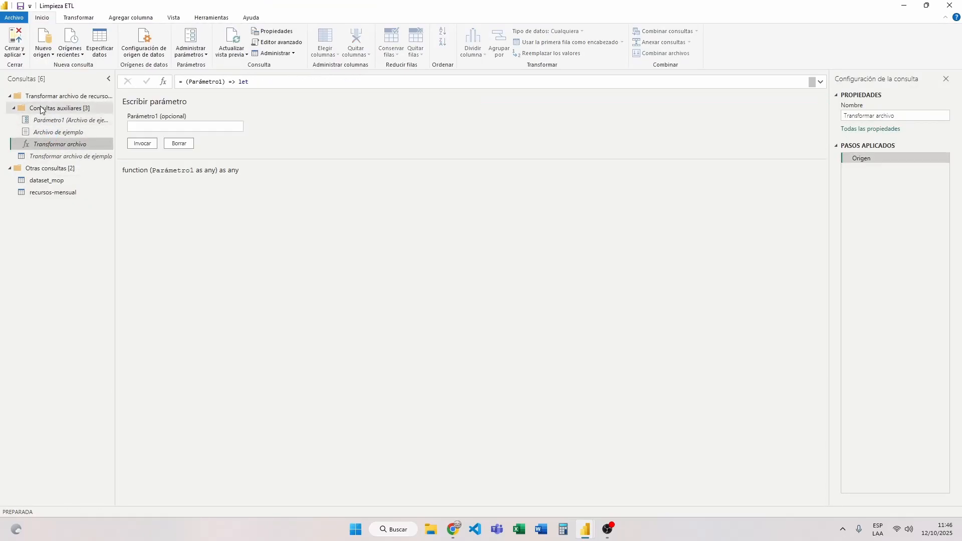
Step: Collapse the helper query groups and select the recursos-mensual query
{"action": "left_click", "coordinate": [14, 108]}
{"action": "left_click", "coordinate": [17, 99]}
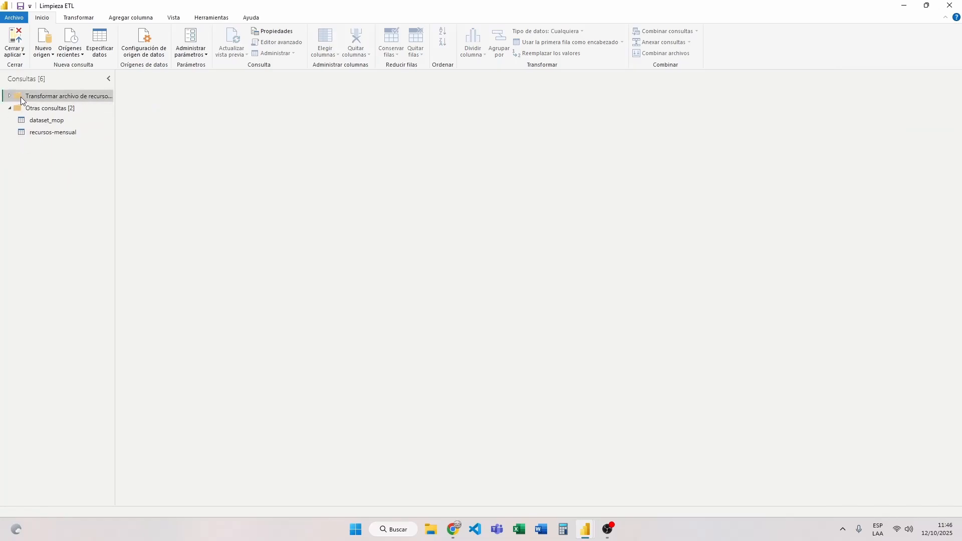
{"action": "left_click", "coordinate": [43, 136]}
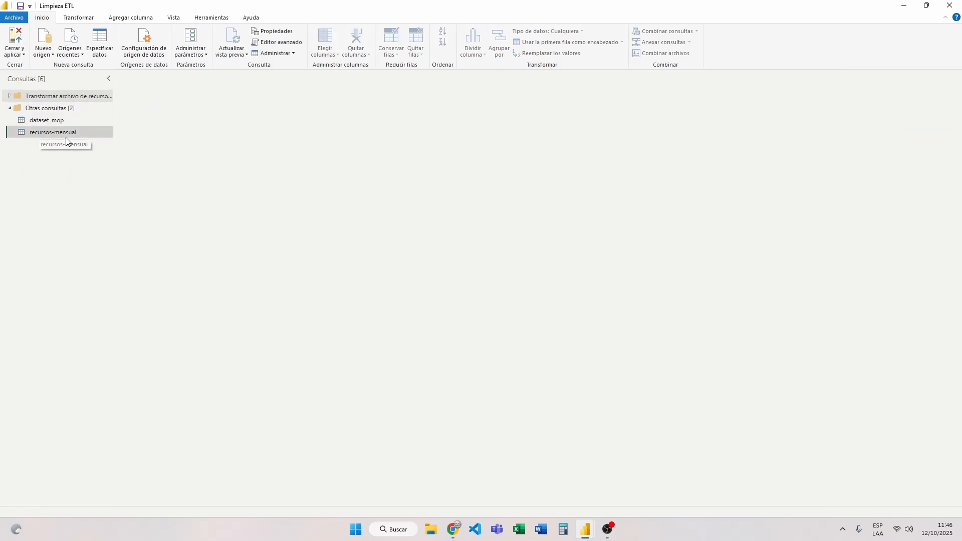